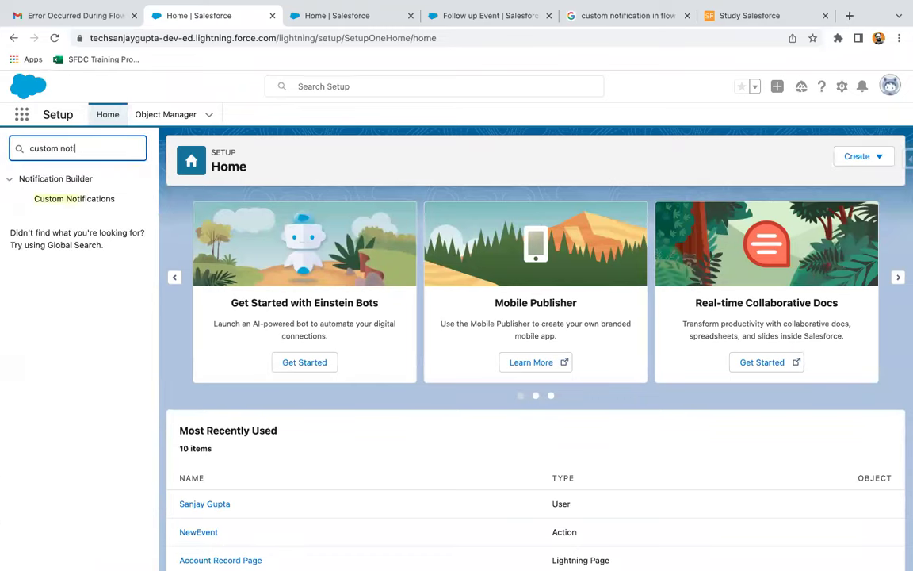
# Step: Create a custom notification type named "demo notification" that supports the Desktop and Mobile channels, and save it
pyautogui.click(66, 199)
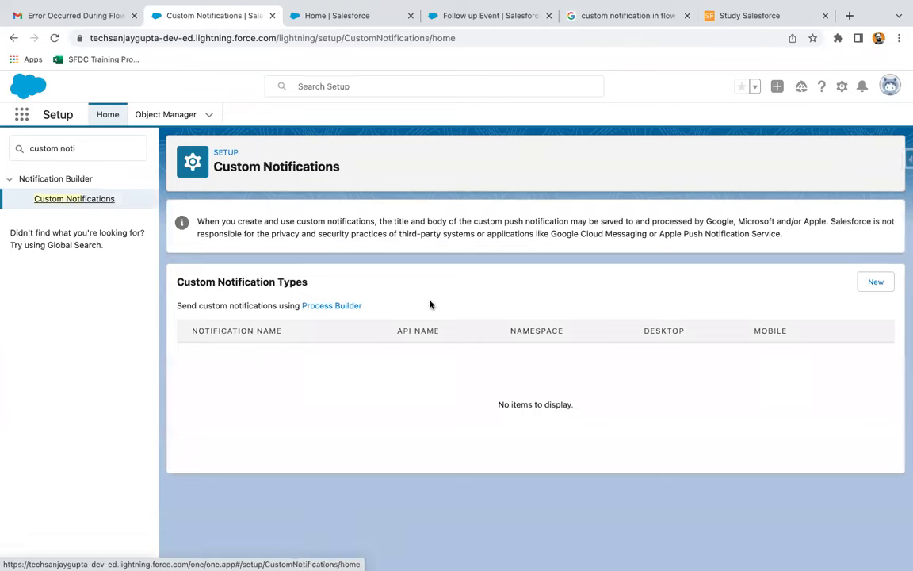
pyautogui.click(873, 282)
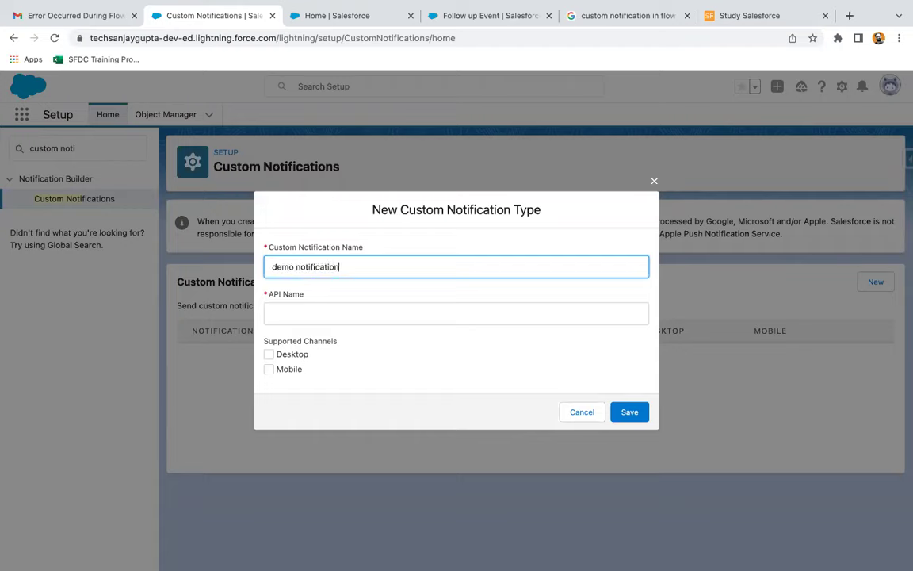
pyautogui.write('demo notification')
pyautogui.click(317, 313)
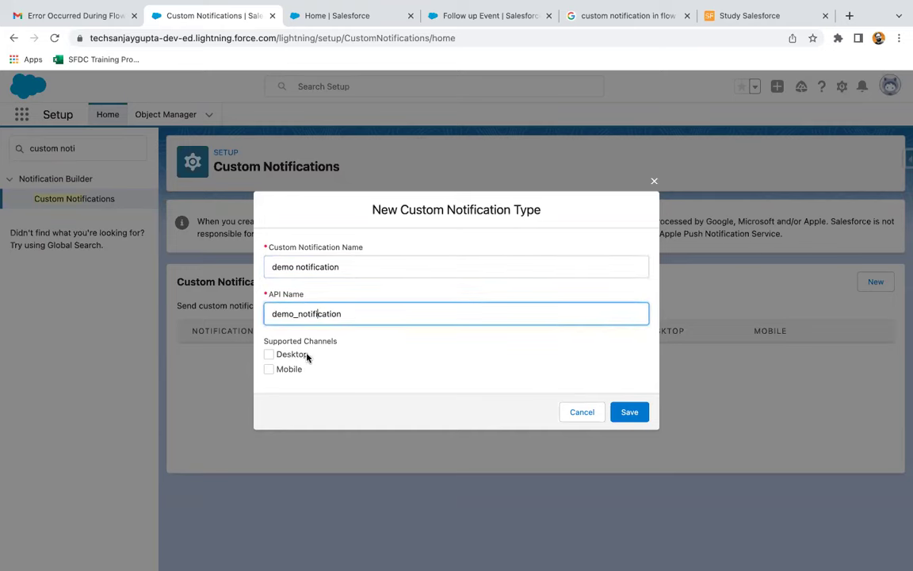
pyautogui.click(301, 356)
pyautogui.click(290, 368)
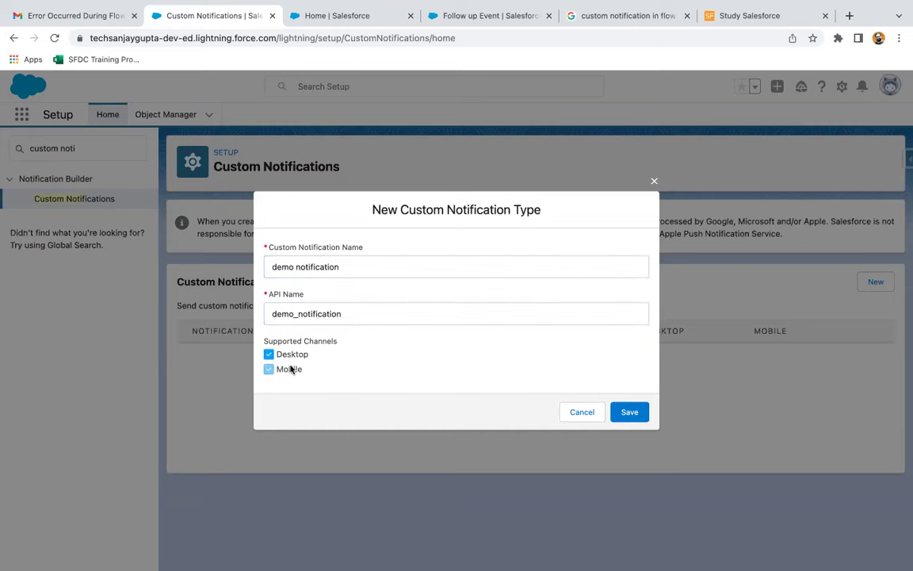
pyautogui.click(630, 412)
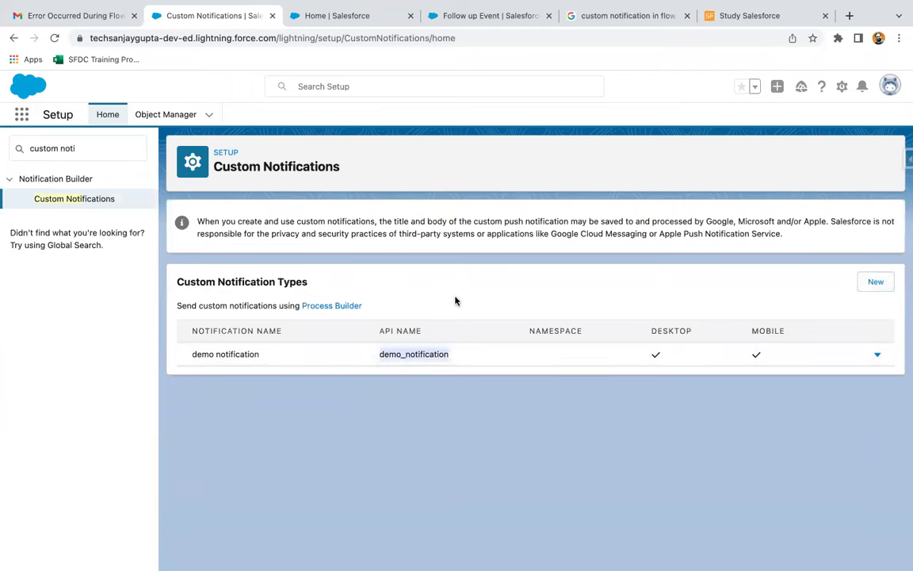
# Step: Create a new Screen Flow from the Flows setup page in the other open Salesforce tab
pyautogui.click(379, 15)
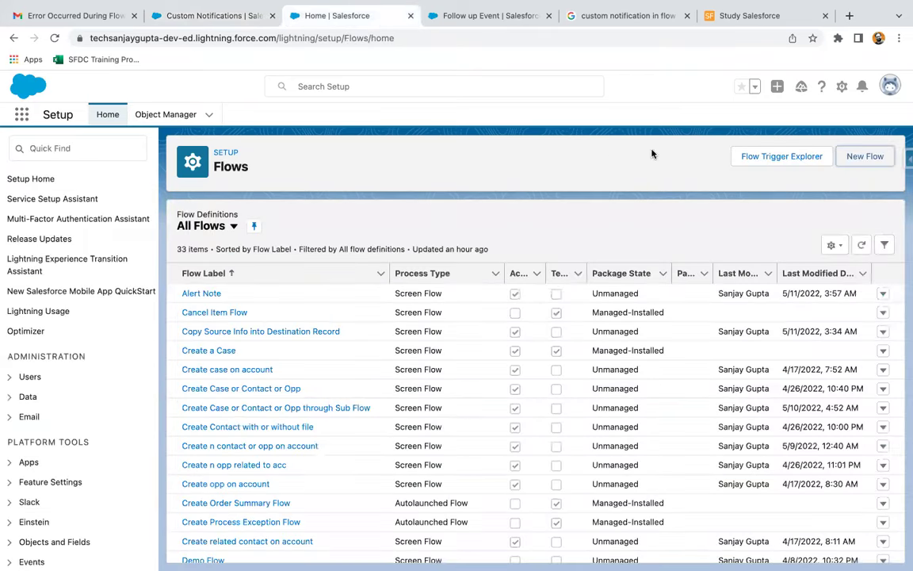
pyautogui.click(859, 157)
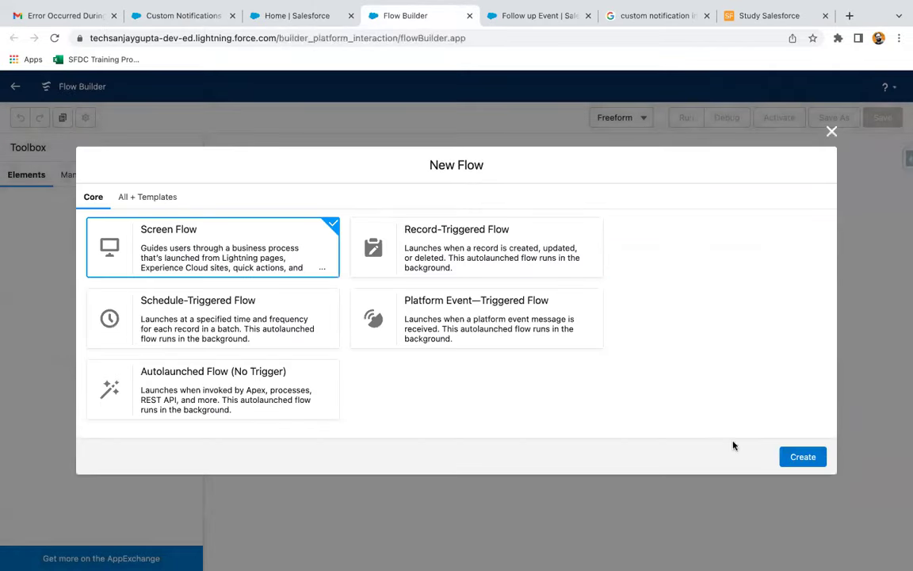
pyautogui.click(814, 461)
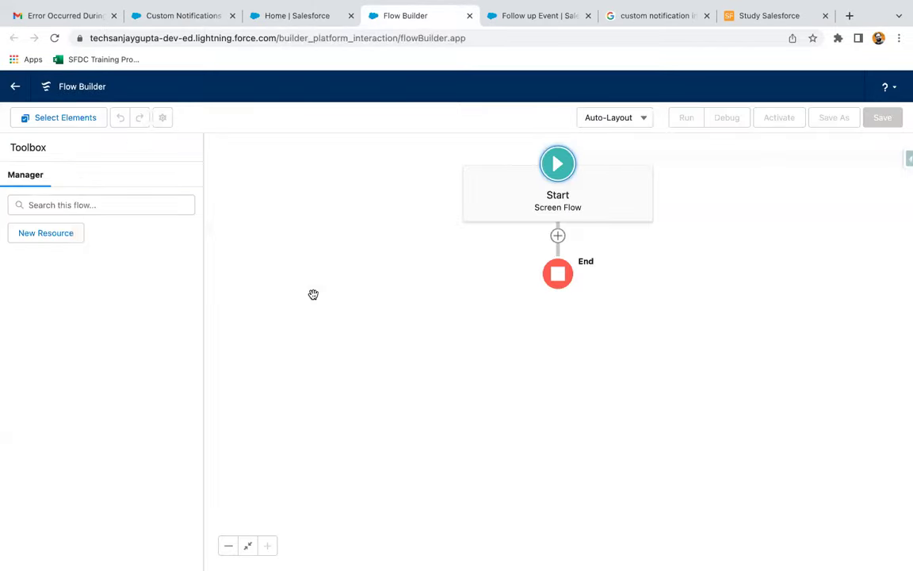
# Step: Add a Get Records element after Start, labelled "get custom notification", for the Custom Notification Type object
pyautogui.click(558, 235)
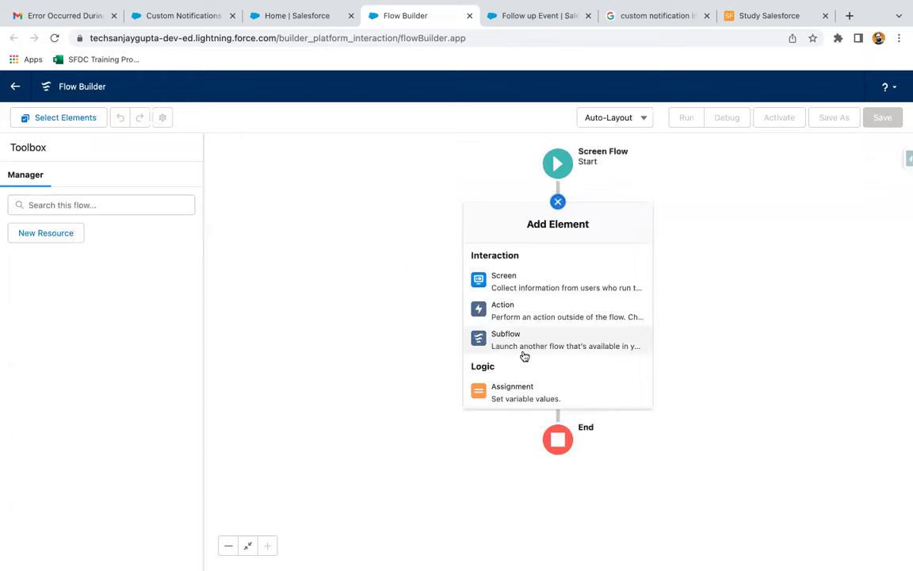
pyautogui.scroll(-10, 524, 356)
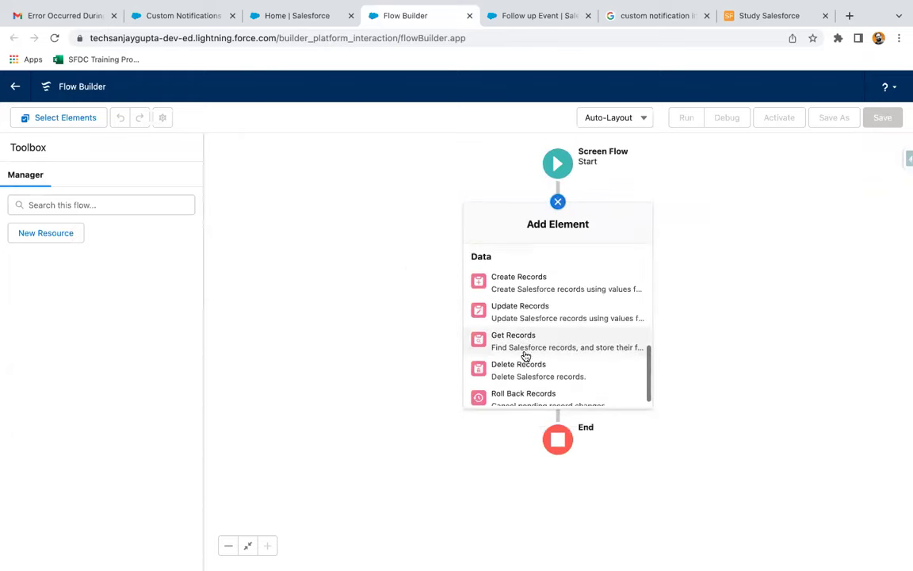
pyautogui.click(514, 346)
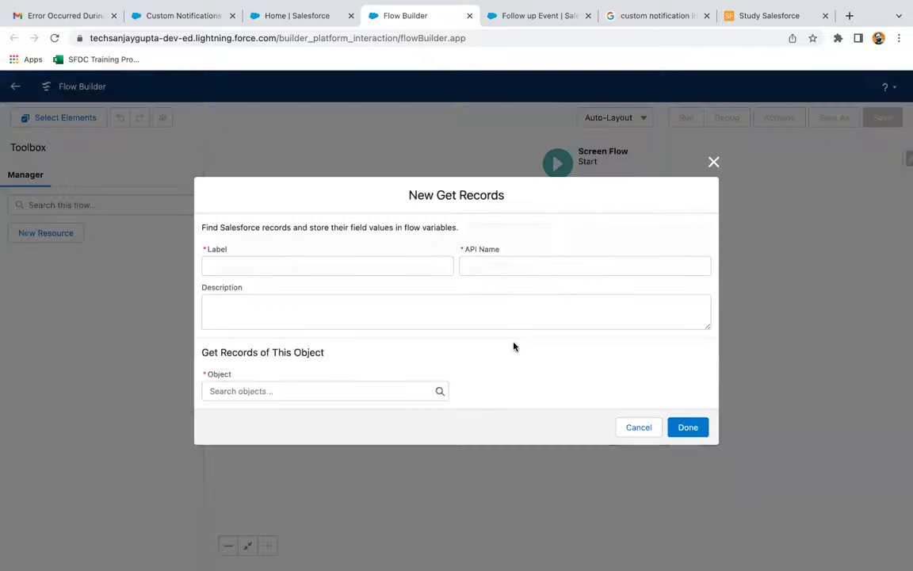
pyautogui.click(312, 271)
pyautogui.write('Fet')
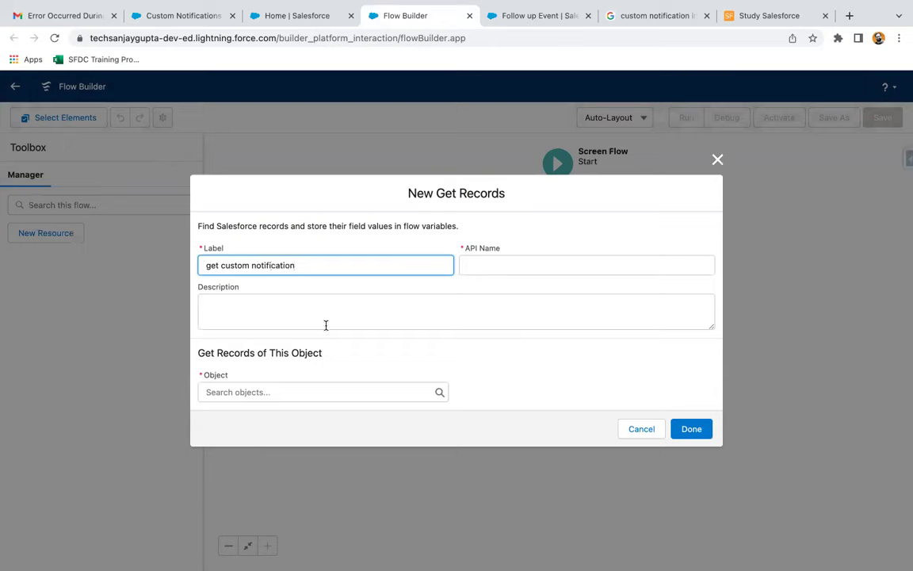
pyautogui.click(349, 365)
pyautogui.click(238, 392)
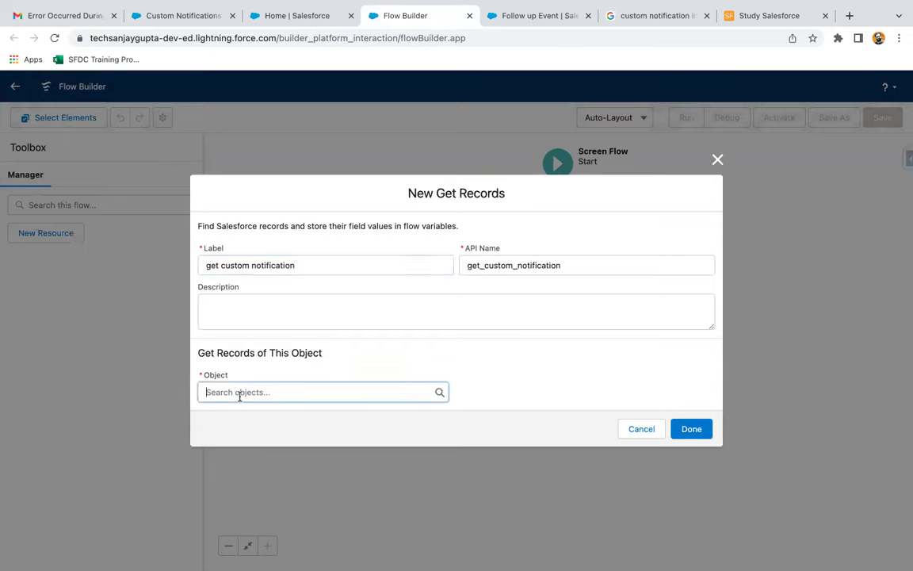
pyautogui.write('notifi')
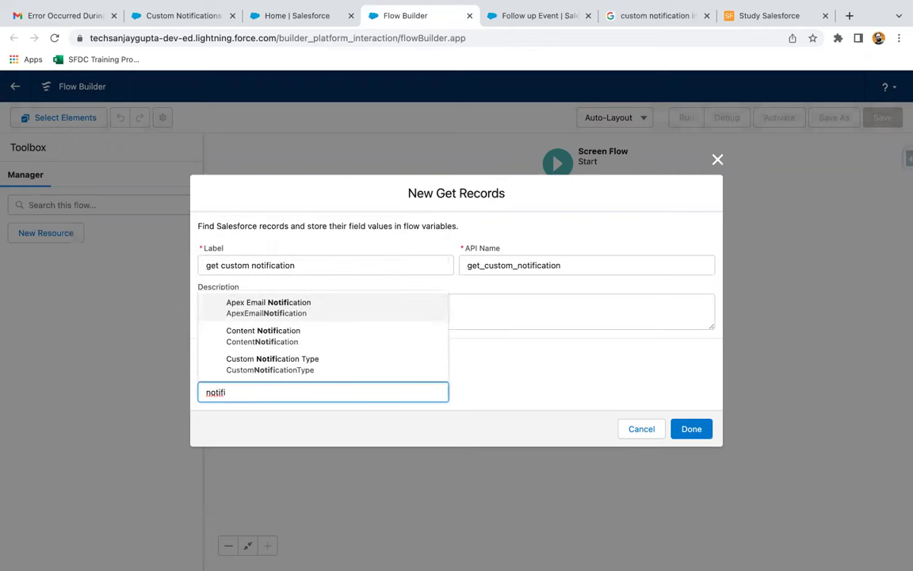
pyautogui.click(264, 370)
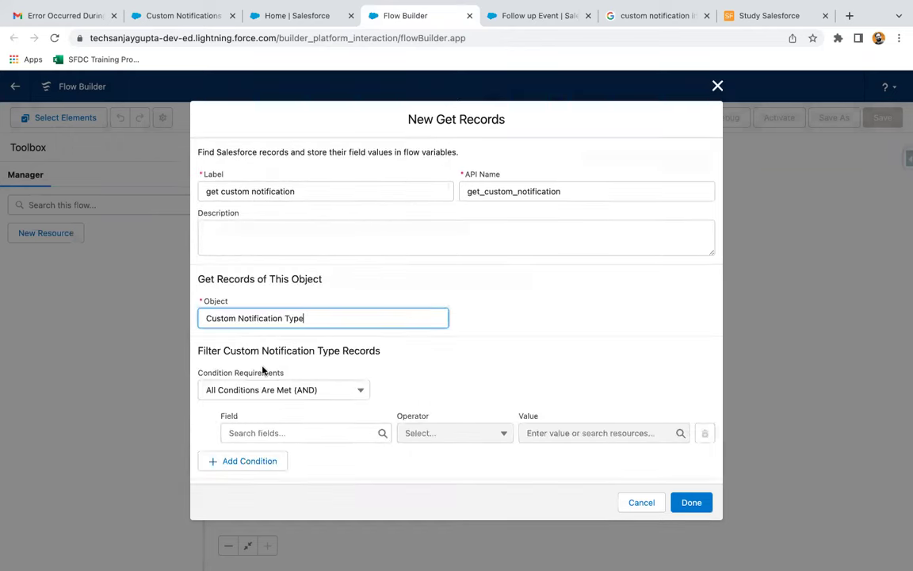
# Step: Filter the records by DeveloperName Equals demo_notification and finish the Get Records element
pyautogui.scroll(-3, 436, 363)
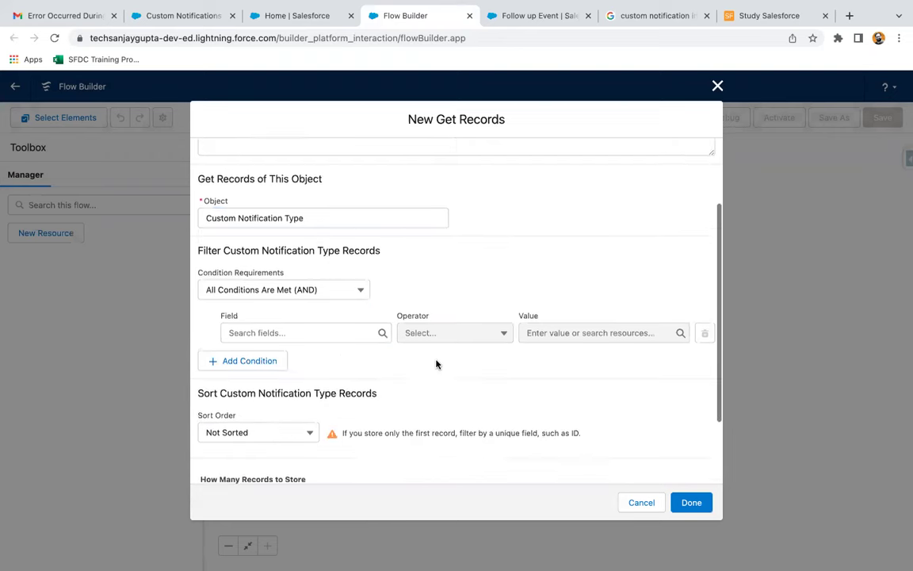
pyautogui.click(321, 330)
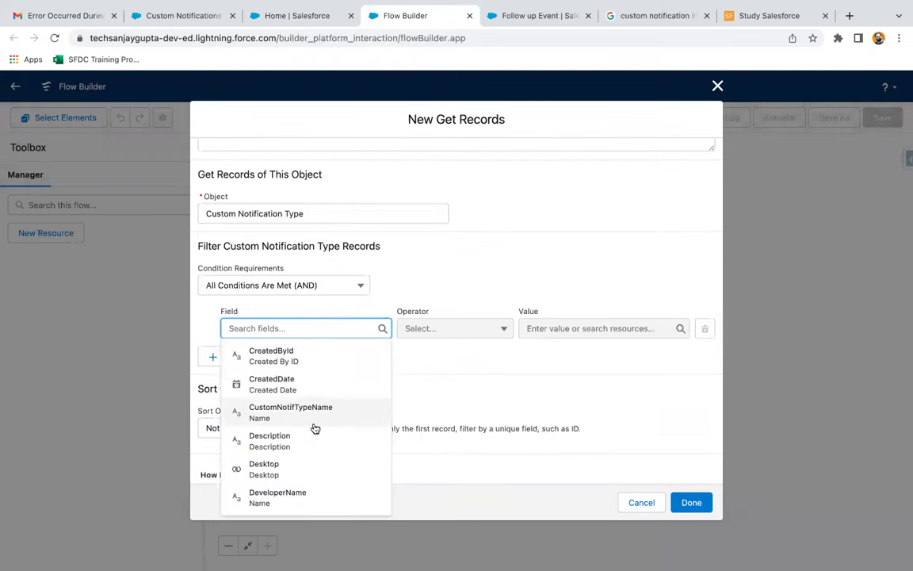
pyautogui.scroll(-2, 314, 428)
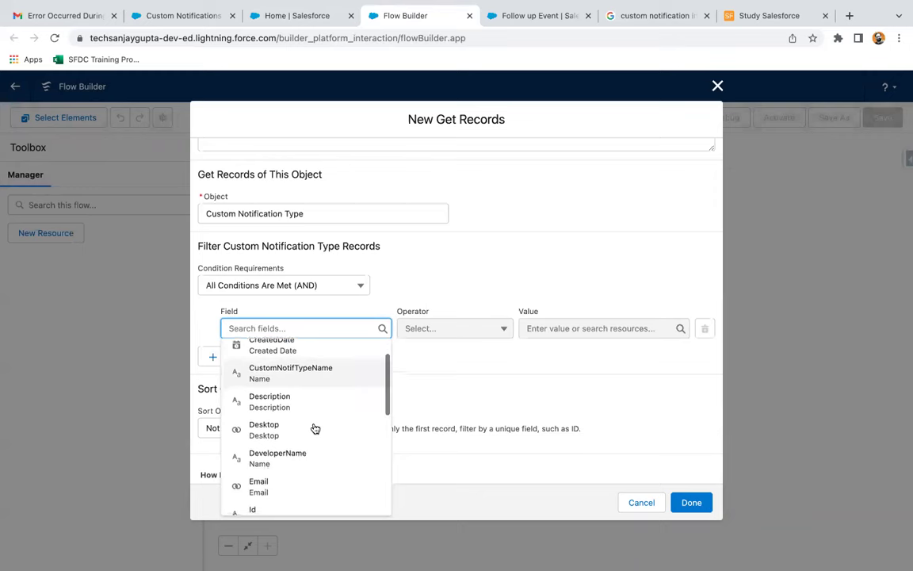
pyautogui.click(301, 442)
pyautogui.click(568, 328)
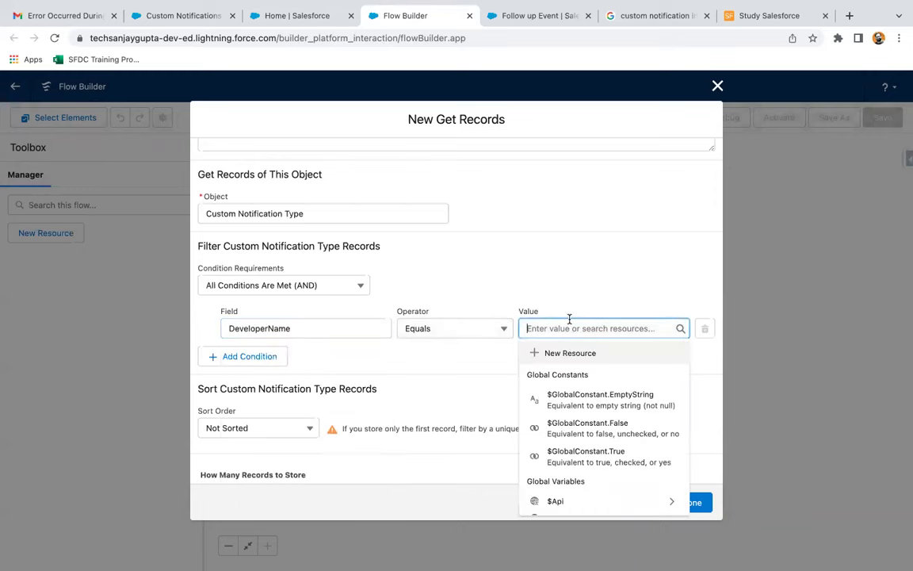
pyautogui.write('demo_notification')
pyautogui.click(506, 261)
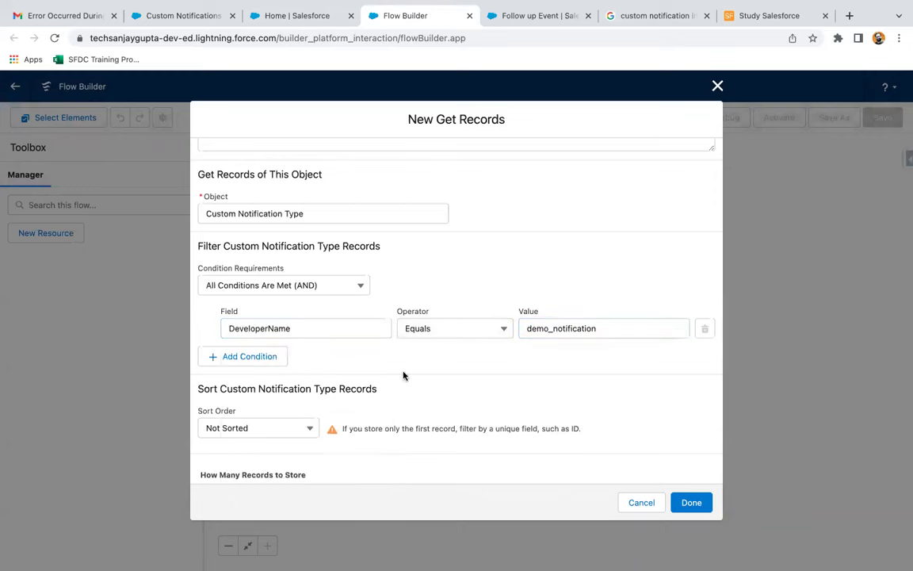
pyautogui.scroll(1, 403, 375)
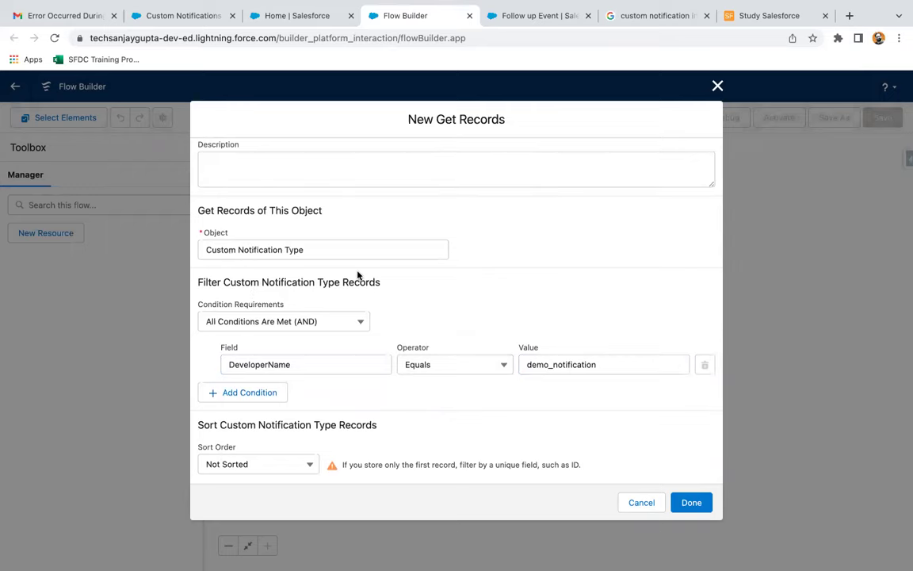
pyautogui.scroll(-4, 395, 417)
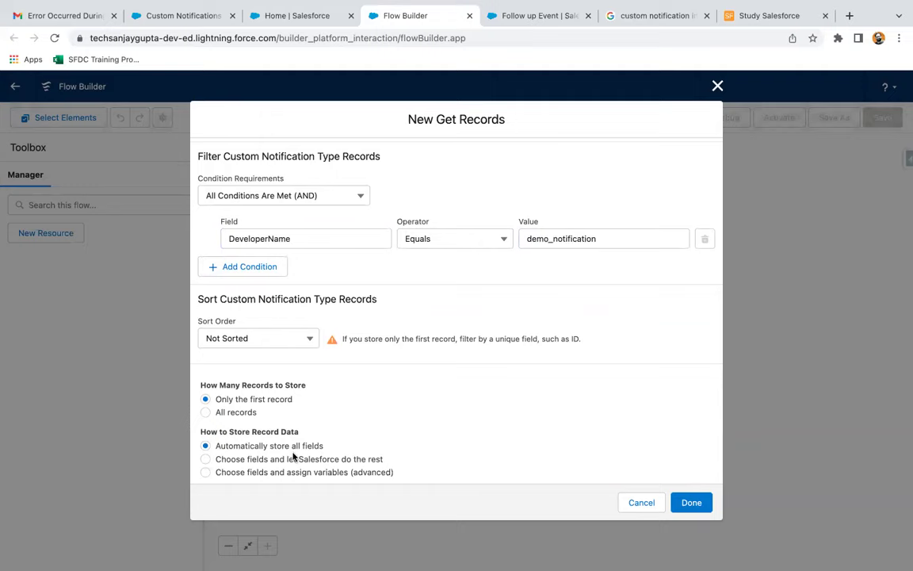
pyautogui.click(690, 503)
# Step: Add a Screen element after the Get Records element and label it "Opp Info"
pyautogui.moveTo(717, 261); pyautogui.dragTo(542, 277)
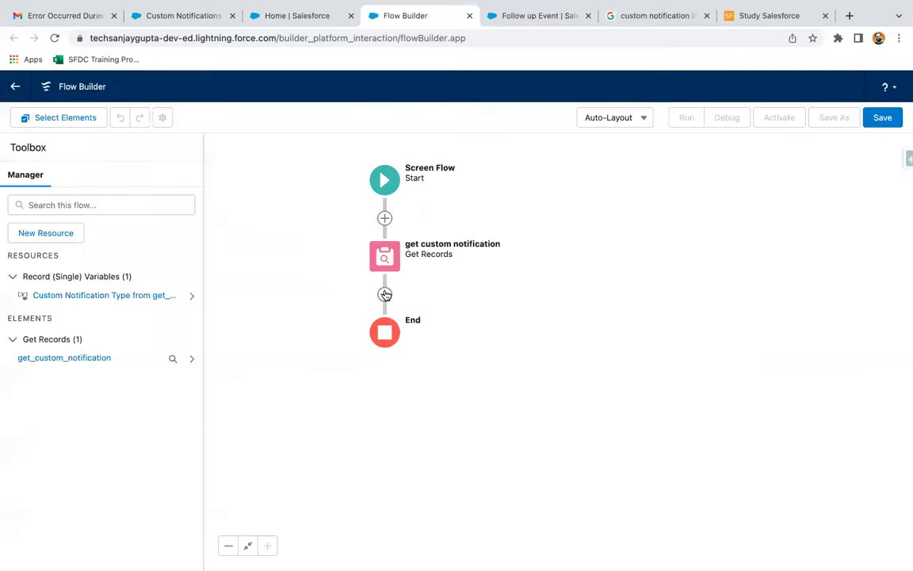
pyautogui.click(384, 295)
pyautogui.click(354, 368)
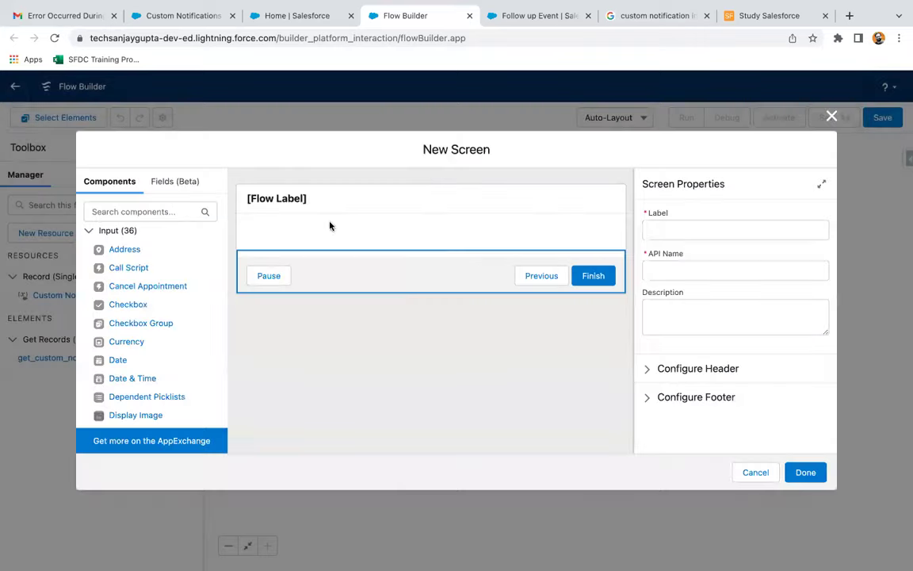
pyautogui.click(645, 224)
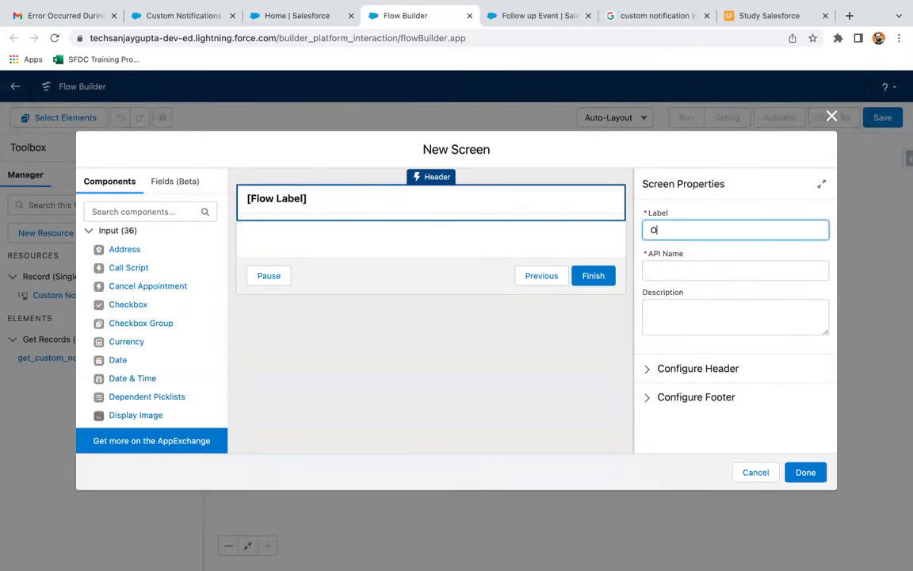
# Step: Add a Text input component to the screen, label it "Name" and make it required
pyautogui.click(135, 205)
pyautogui.write('text')
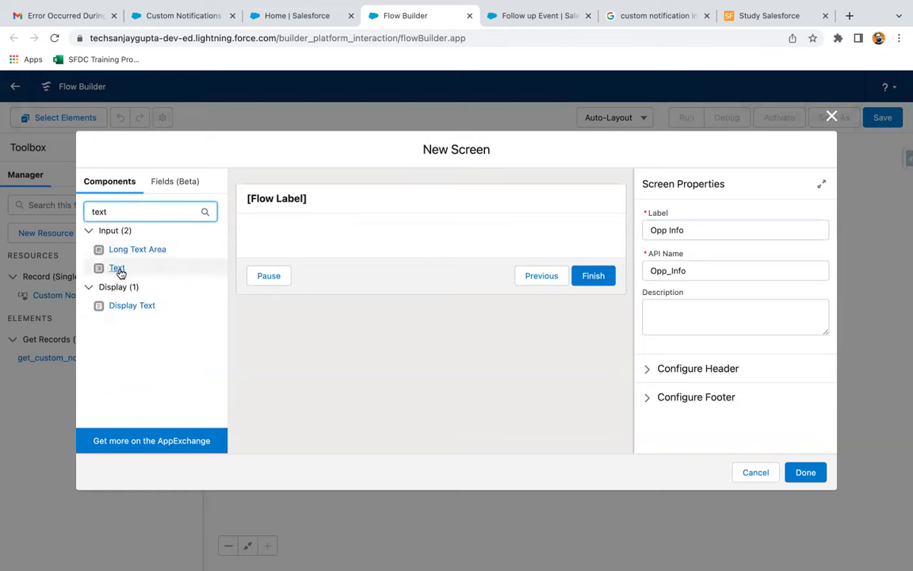
pyautogui.moveTo(115, 267); pyautogui.dragTo(294, 238)
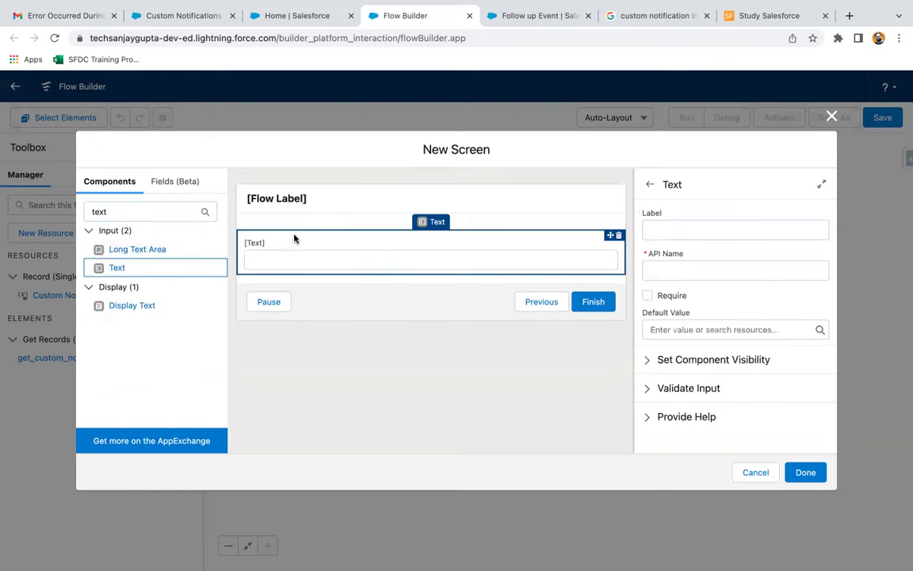
pyautogui.click(688, 231)
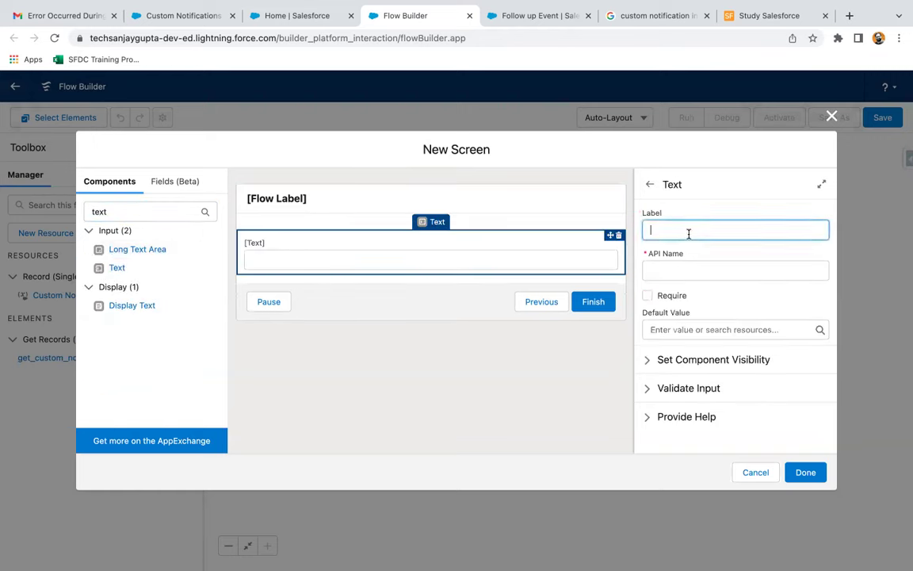
pyautogui.click(648, 296)
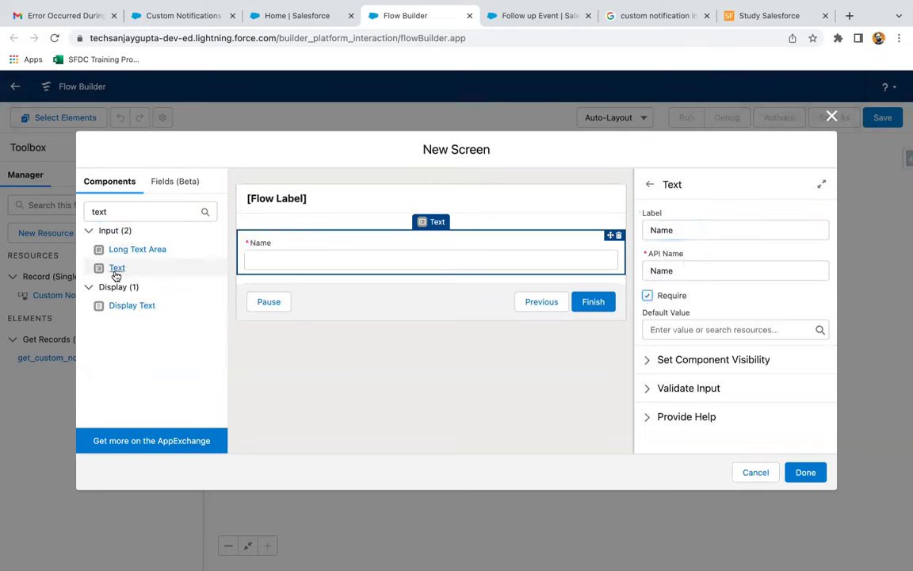
# Step: Add a Date component below the Name field, label it "Close Date" and make it required
pyautogui.doubleClick(126, 212)
pyautogui.write('date')
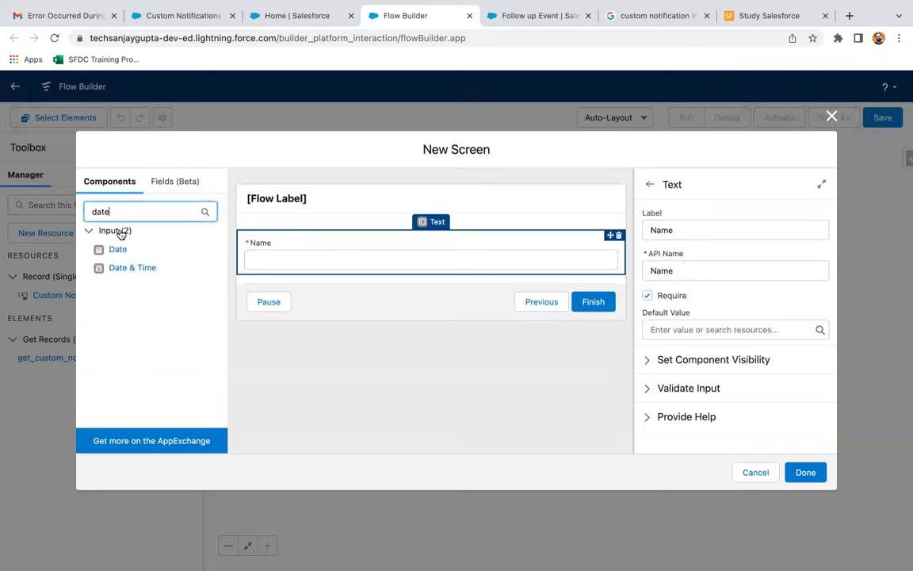
pyautogui.click(118, 250)
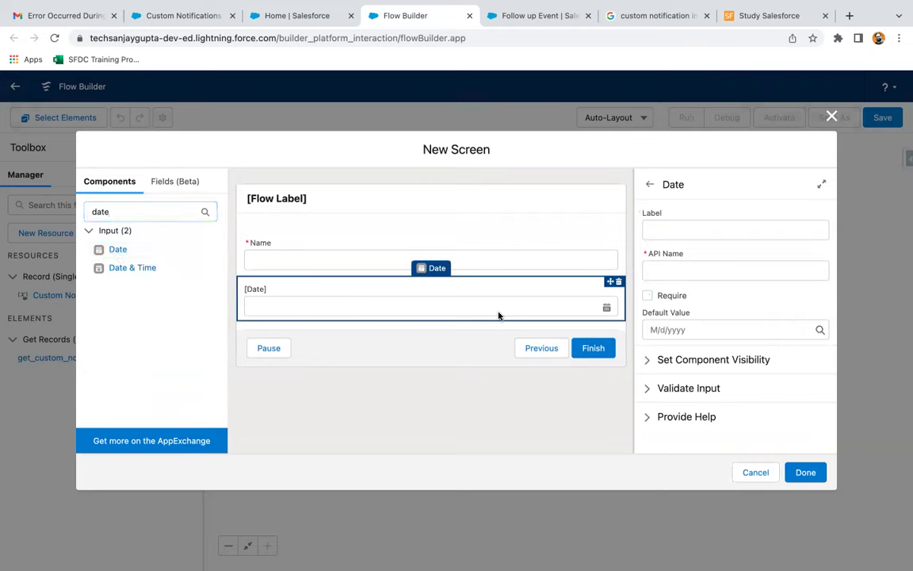
pyautogui.click(678, 226)
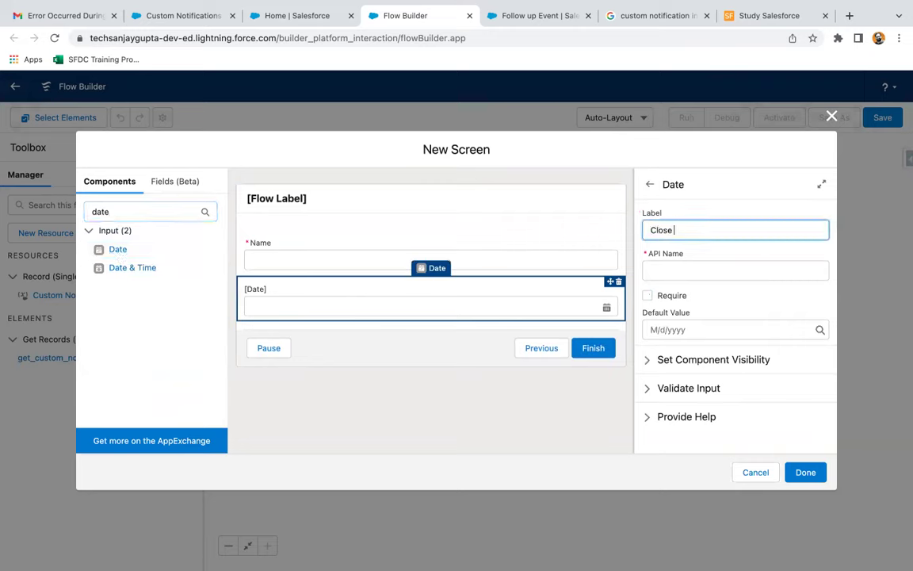
pyautogui.click(648, 301)
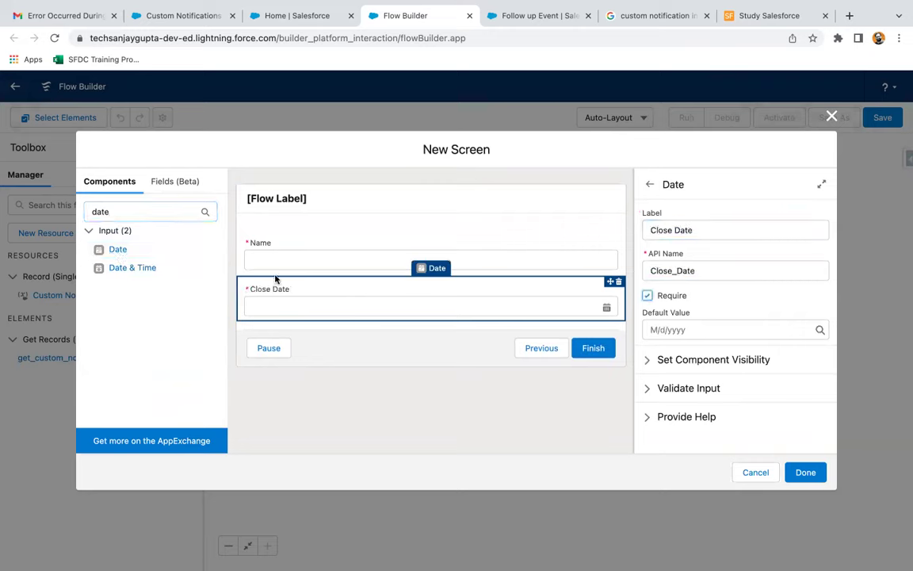
# Step: Add a Picklist component below the Close Date field, label it "Stage" and make it required
pyautogui.doubleClick(126, 212)
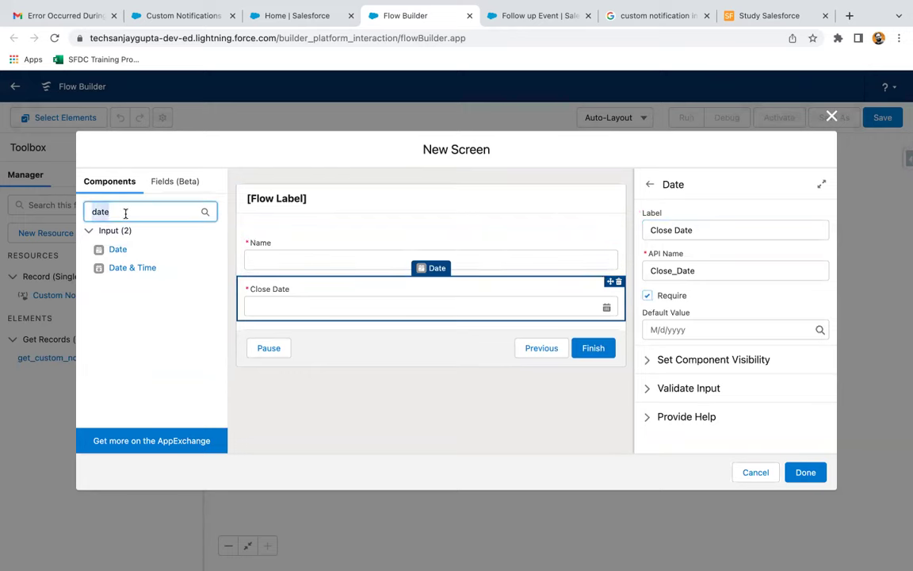
pyautogui.write('pick')
pyautogui.moveTo(122, 288); pyautogui.dragTo(325, 361)
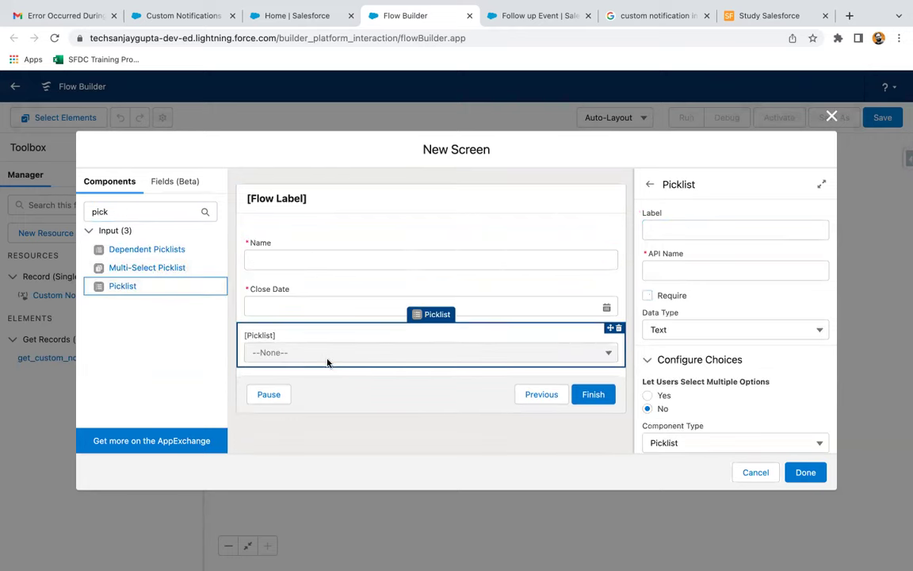
pyautogui.click(673, 231)
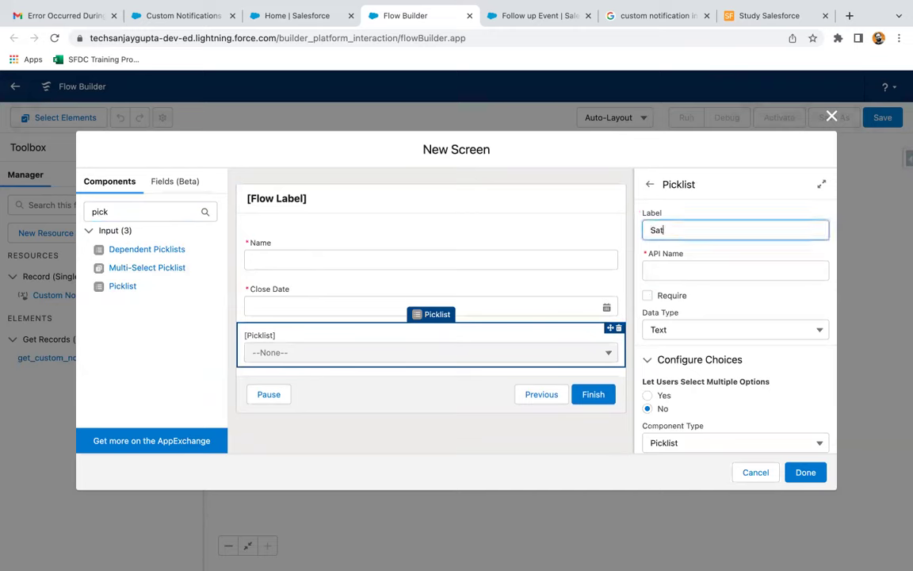
pyautogui.click(680, 272)
pyautogui.click(673, 296)
# Step: Create a new choice resource for the Stage picklist as a Picklist Choice Set with the API name "stageName"
pyautogui.scroll(-3, 674, 363)
pyautogui.click(678, 350)
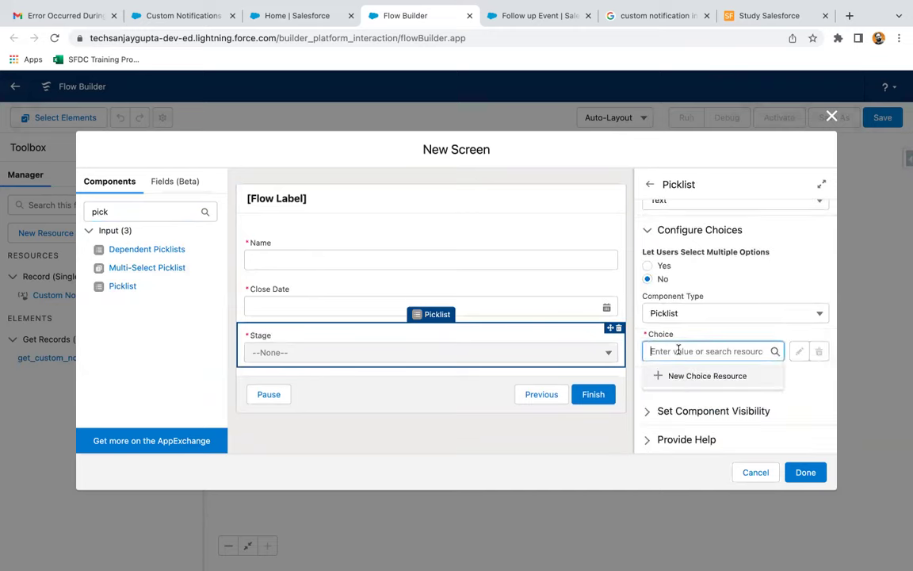
pyautogui.click(680, 377)
pyautogui.click(259, 267)
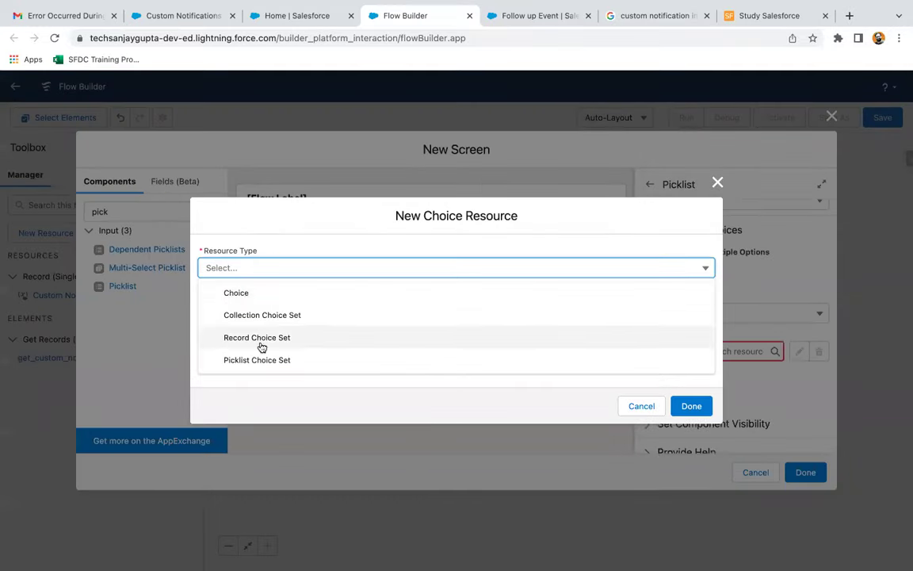
pyautogui.click(257, 359)
pyautogui.click(248, 295)
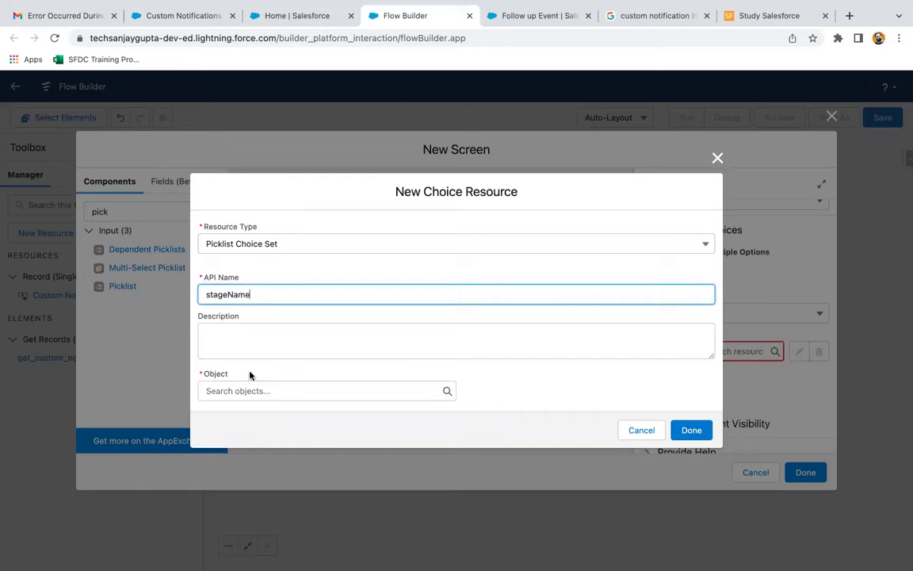
# Step: Base the choice set on the Opportunity object's StageName field with data type Picklist, and finish the Opp Info screen
pyautogui.click(237, 390)
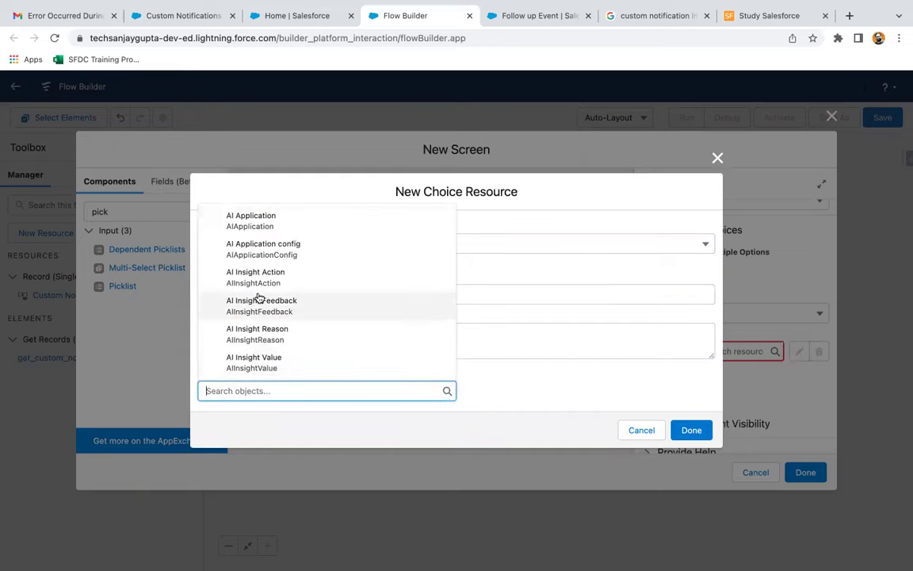
pyautogui.write('oppo')
pyautogui.click(255, 216)
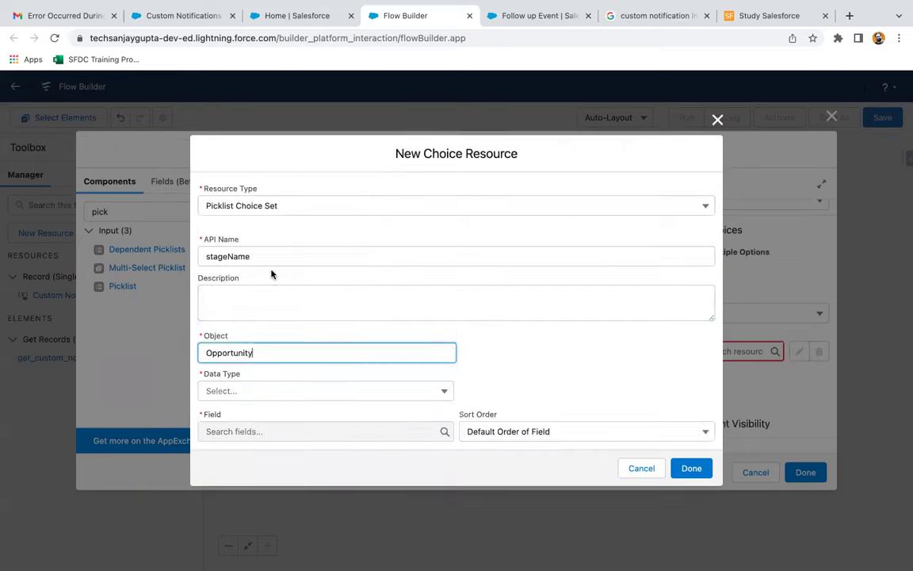
pyautogui.click(242, 392)
pyautogui.click(237, 414)
pyautogui.click(243, 431)
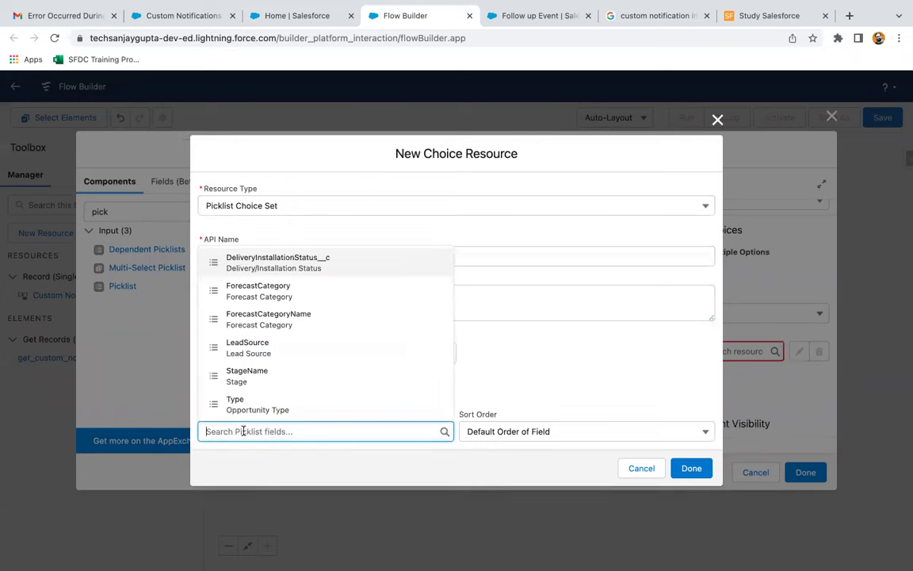
pyautogui.click(252, 381)
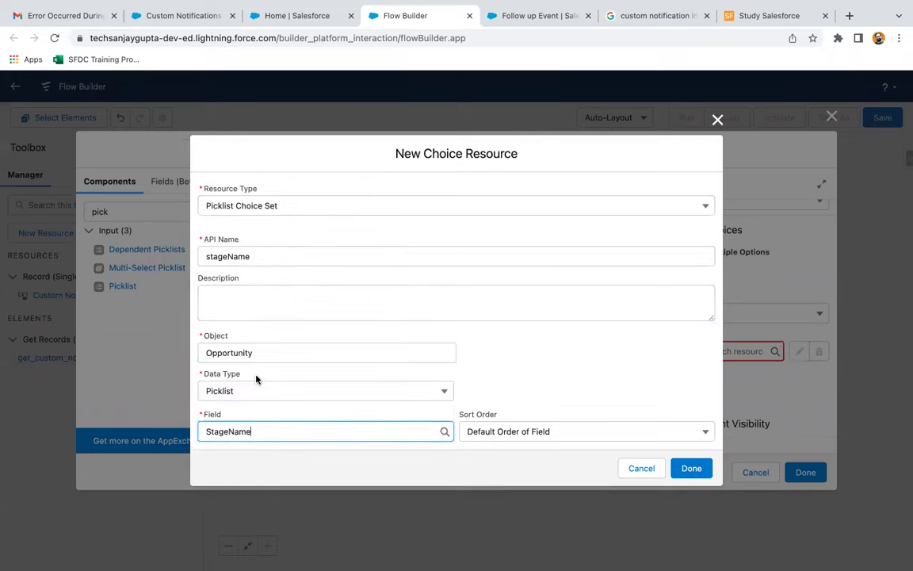
pyautogui.click(689, 467)
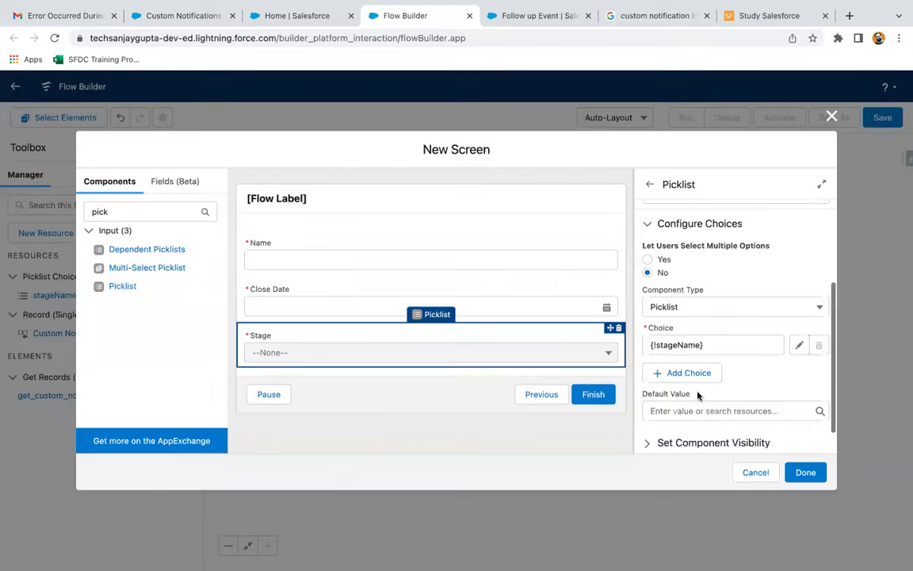
pyautogui.scroll(-1, 700, 393)
pyautogui.click(806, 473)
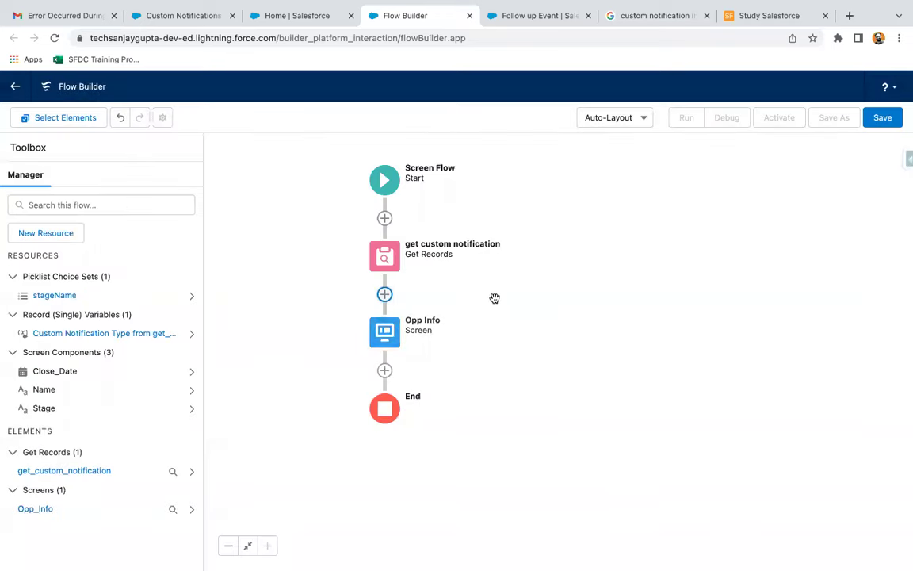
# Step: Create a Text variable resource with the API name "recordId" and make it available for input
pyautogui.moveTo(491, 296); pyautogui.dragTo(491, 267)
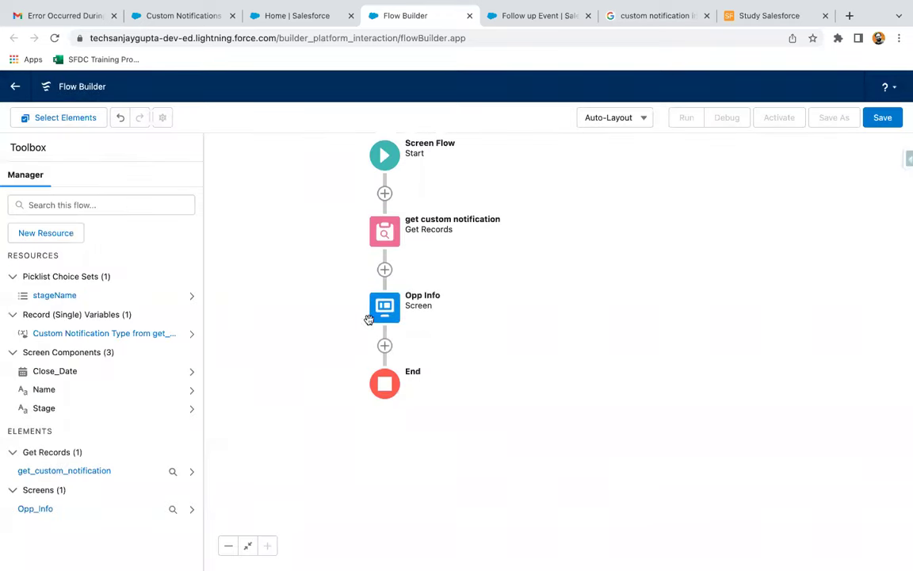
pyautogui.click(67, 235)
pyautogui.click(266, 277)
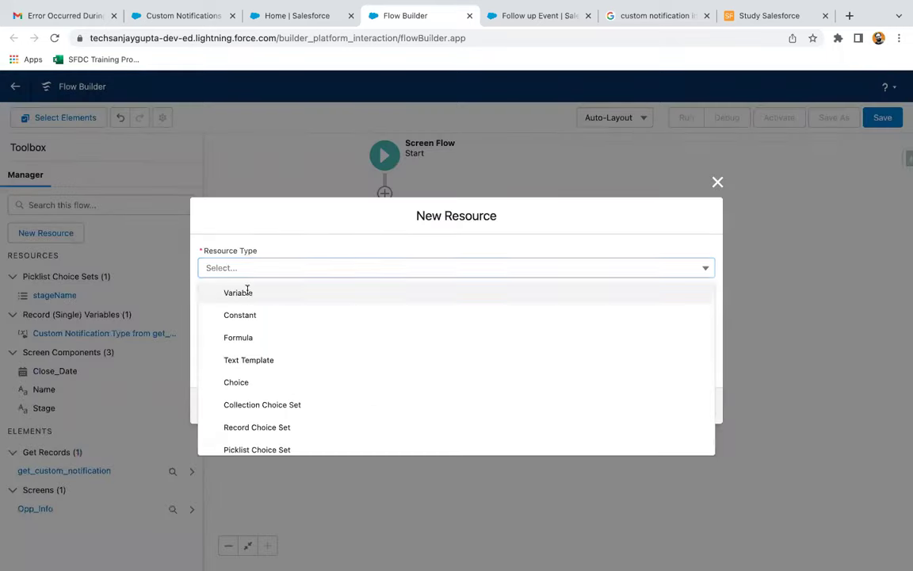
pyautogui.click(232, 292)
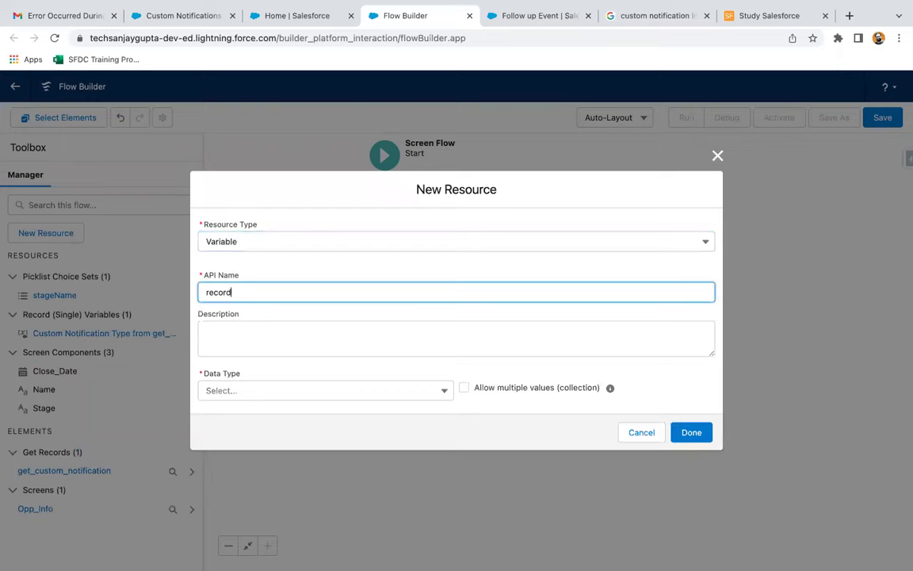
pyautogui.click(221, 390)
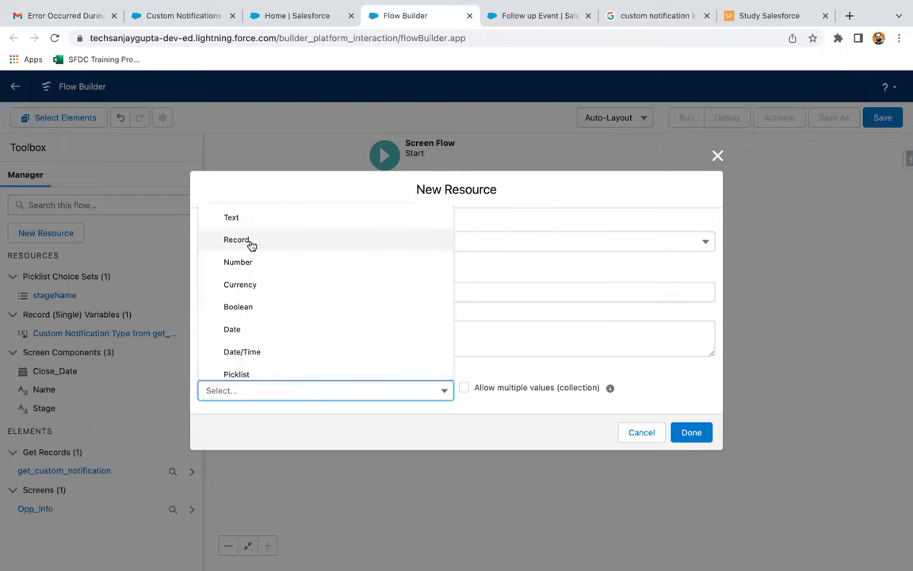
pyautogui.click(250, 239)
pyautogui.click(236, 353)
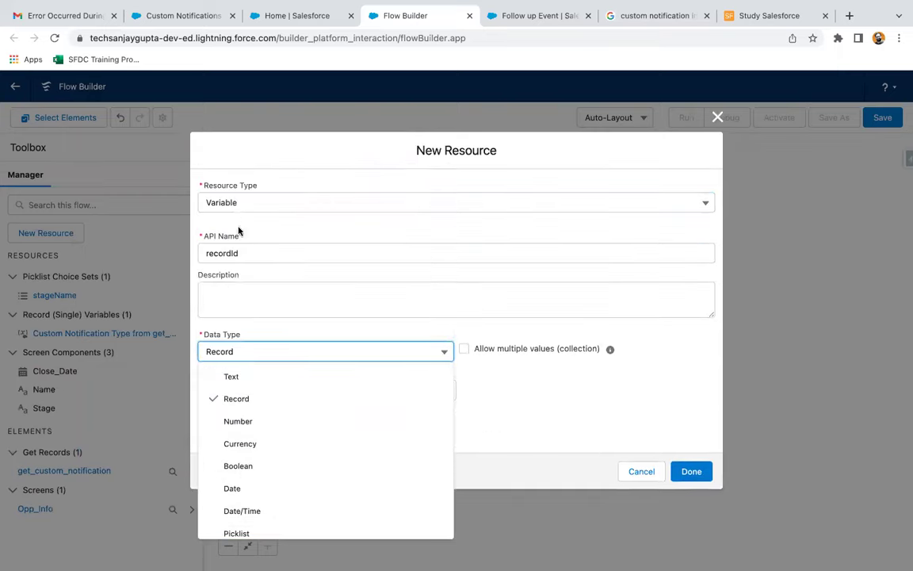
pyautogui.click(234, 377)
pyautogui.click(203, 422)
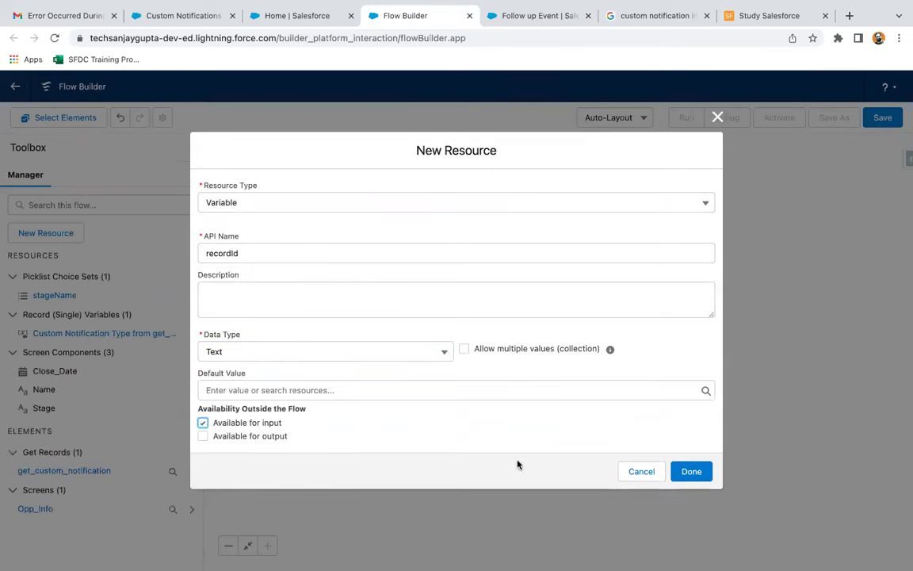
pyautogui.click(692, 472)
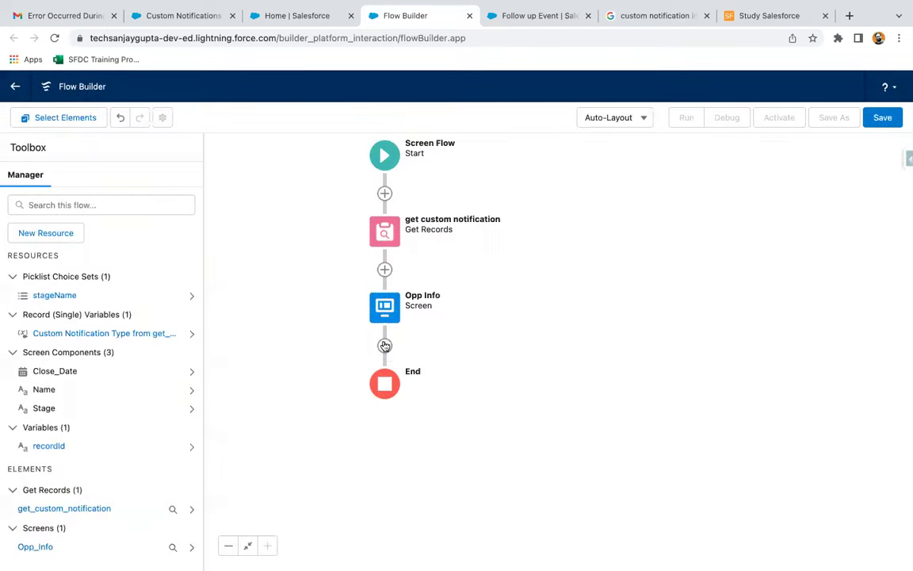
# Step: Add a Create Records element after the Opp Info screen and label it "Create Opp"
pyautogui.click(384, 346)
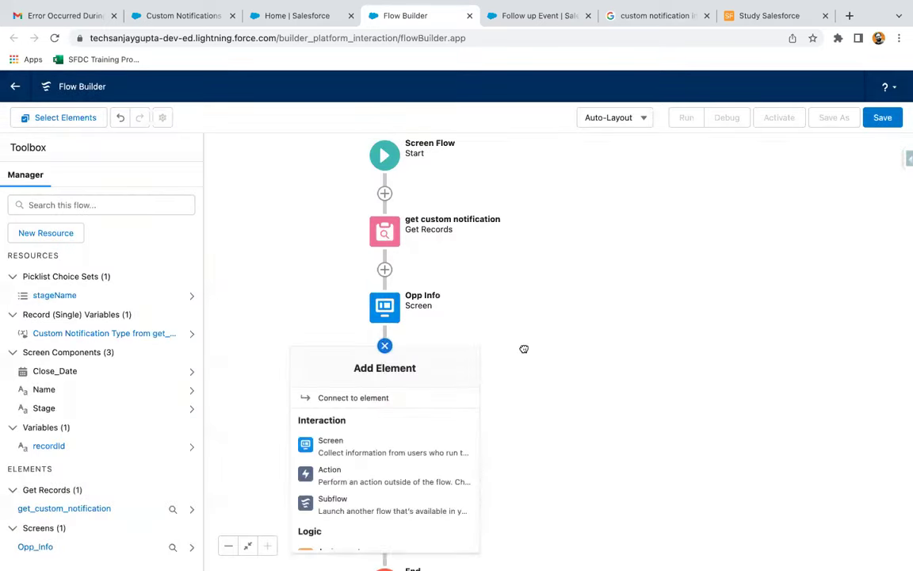
pyautogui.moveTo(524, 348); pyautogui.dragTo(520, 238)
pyautogui.click(476, 247)
pyautogui.click(383, 220)
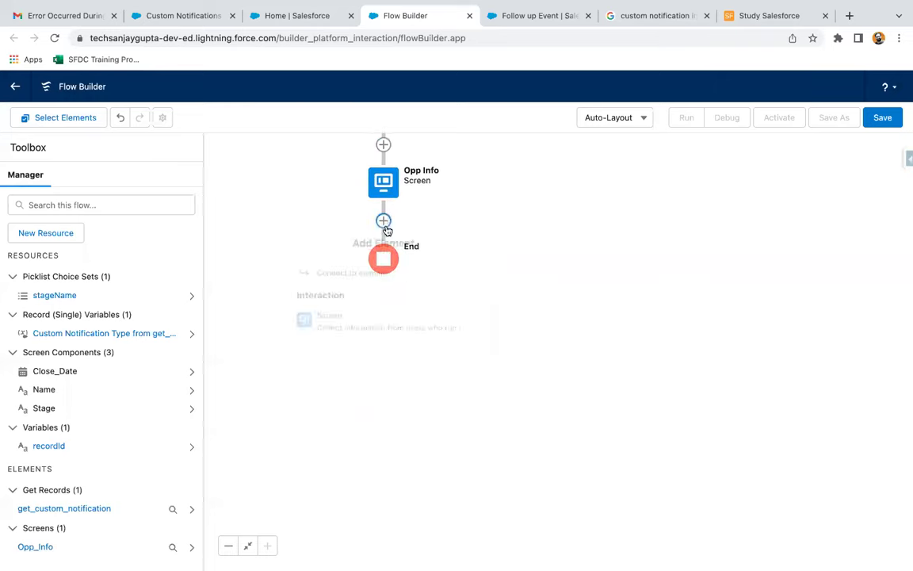
pyautogui.scroll(-2, 359, 379)
pyautogui.scroll(-5, 359, 381)
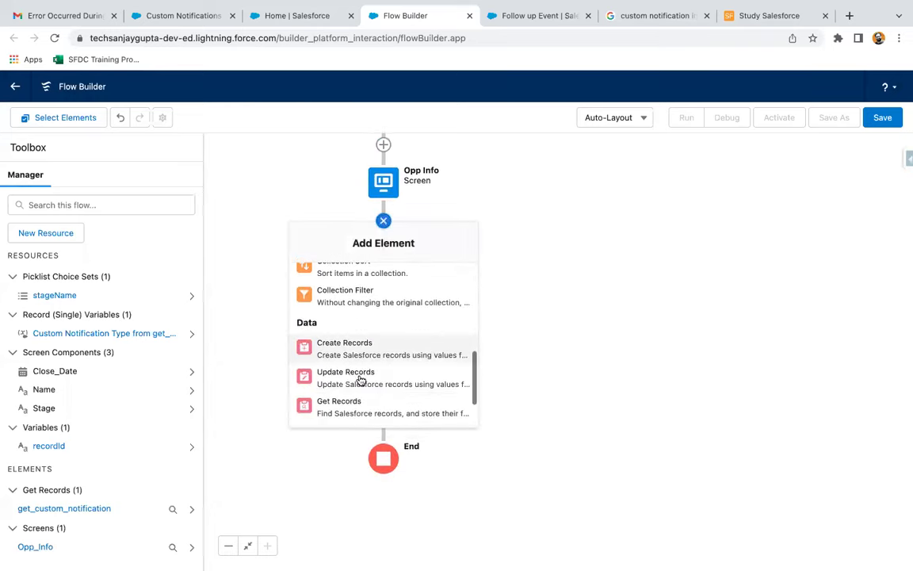
pyautogui.click(356, 350)
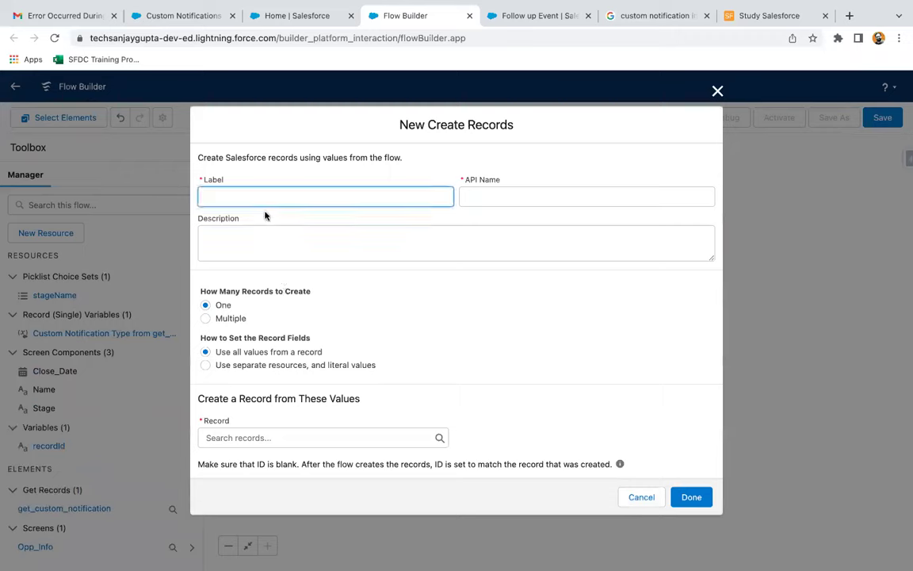
pyautogui.write('Create Opp')
pyautogui.click(340, 328)
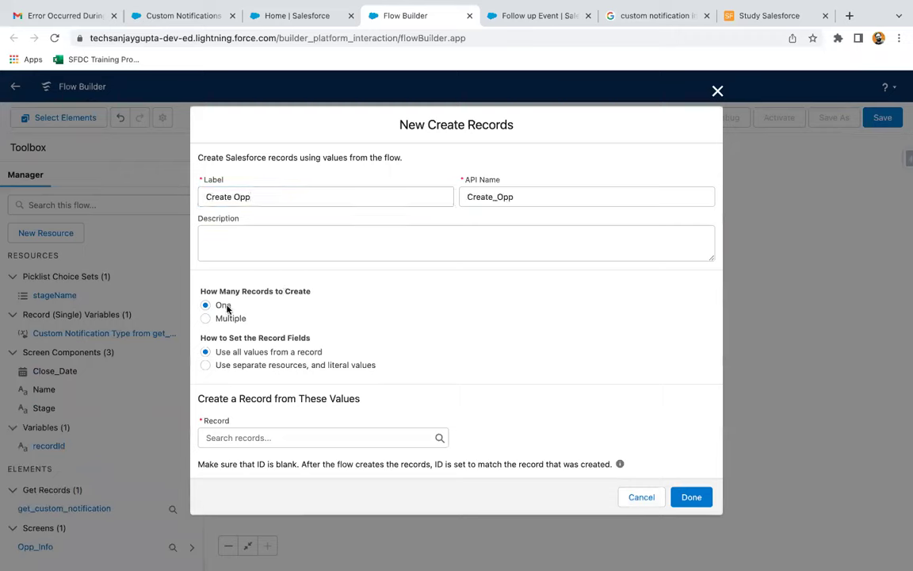
# Step: Set the record fields to use separate resources and literal values, and choose Opportunity as the object
pyautogui.click(233, 364)
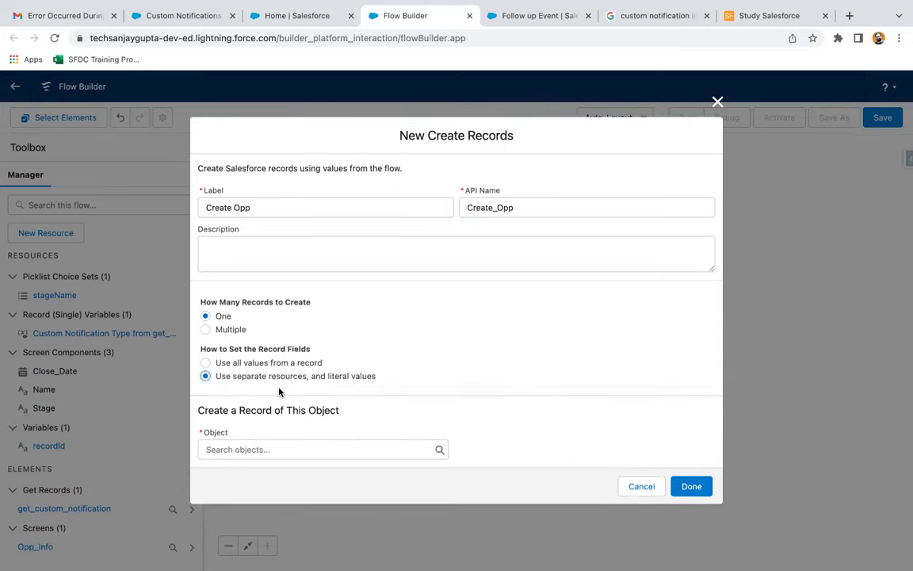
pyautogui.click(235, 449)
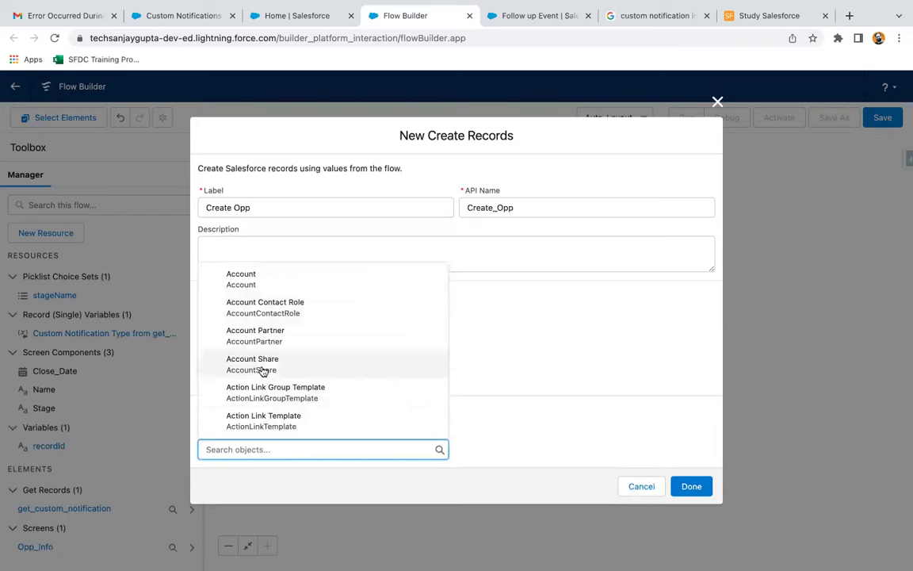
pyautogui.write('opp')
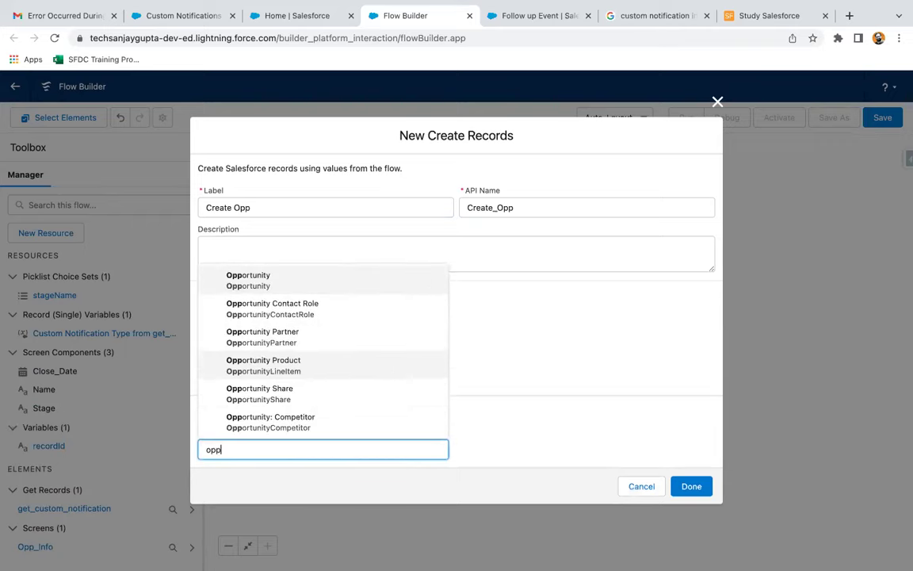
pyautogui.click(263, 279)
# Step: Map the opportunity's Name field to the Name screen component
pyautogui.scroll(-2, 285, 413)
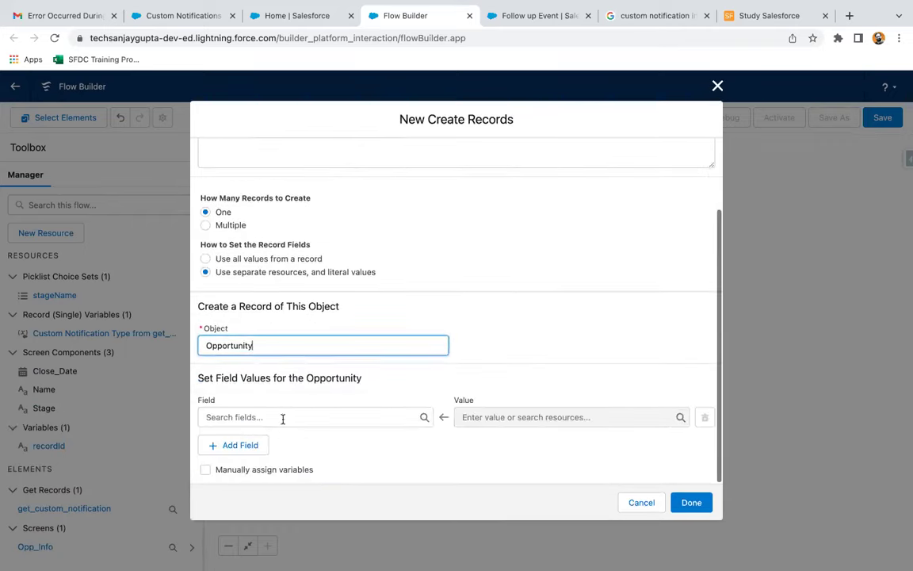
pyautogui.click(281, 415)
pyautogui.write('name')
pyautogui.click(302, 361)
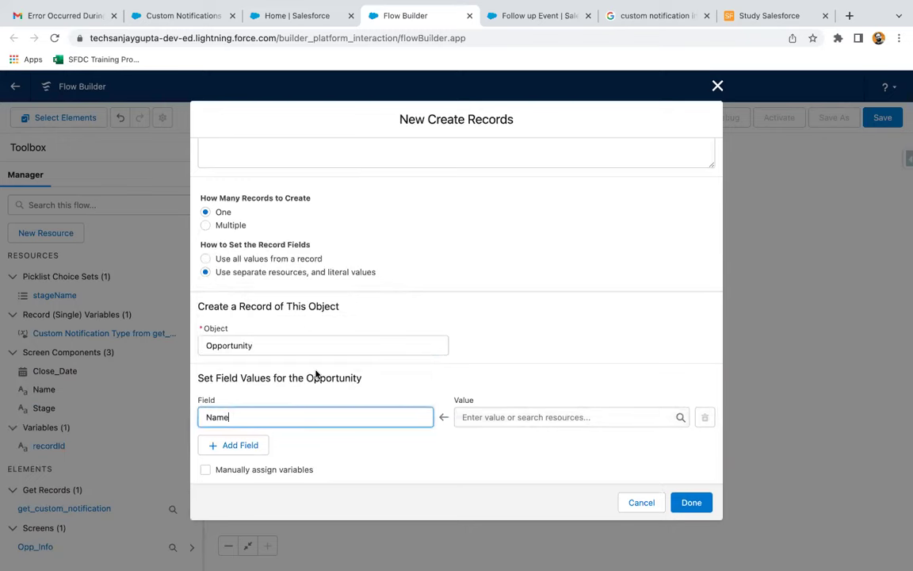
pyautogui.click(465, 414)
pyautogui.write('name')
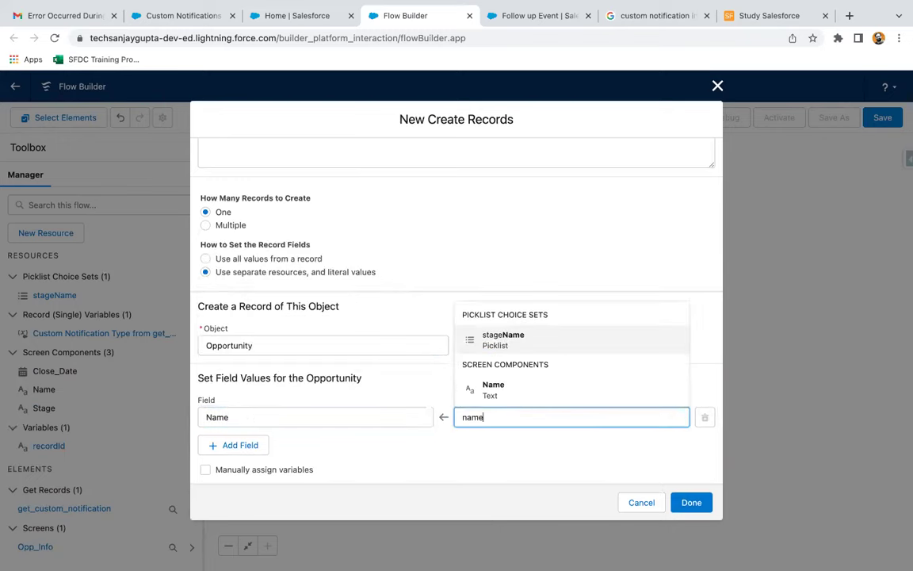
pyautogui.click(489, 390)
# Step: Add a second field assignment that maps CloseDate to the Close_Date screen component
pyautogui.click(241, 445)
pyautogui.scroll(-1, 230, 440)
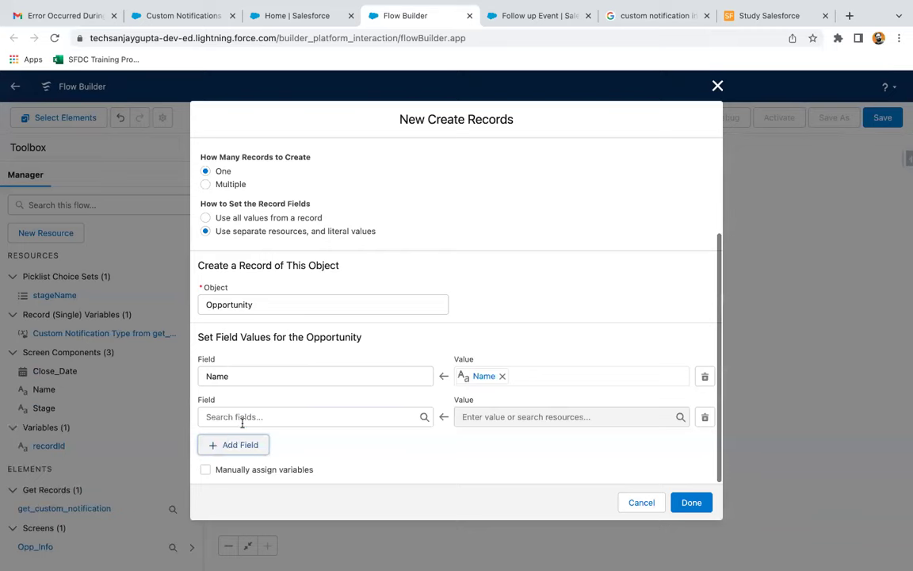
pyautogui.click(238, 416)
pyautogui.write('close')
pyautogui.click(277, 392)
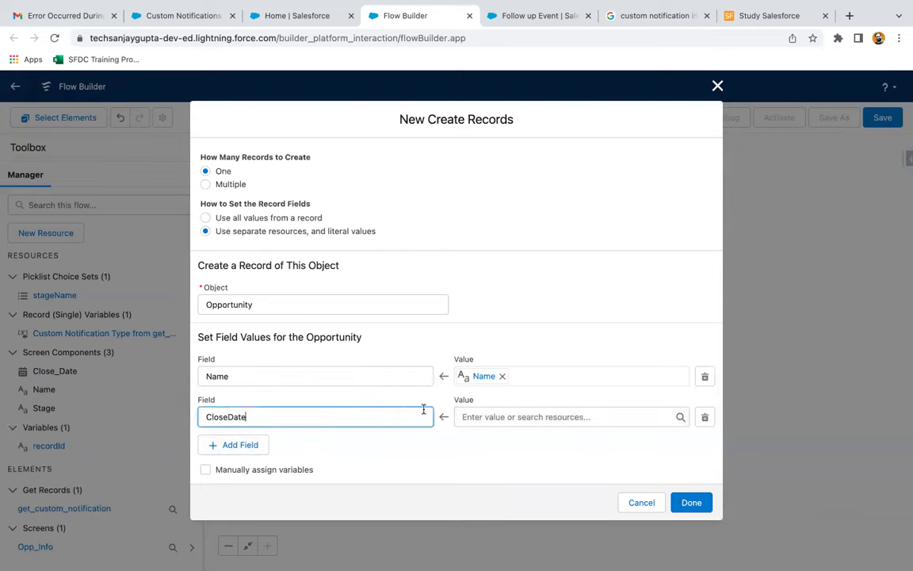
pyautogui.click(679, 417)
pyautogui.write('close')
pyautogui.click(507, 392)
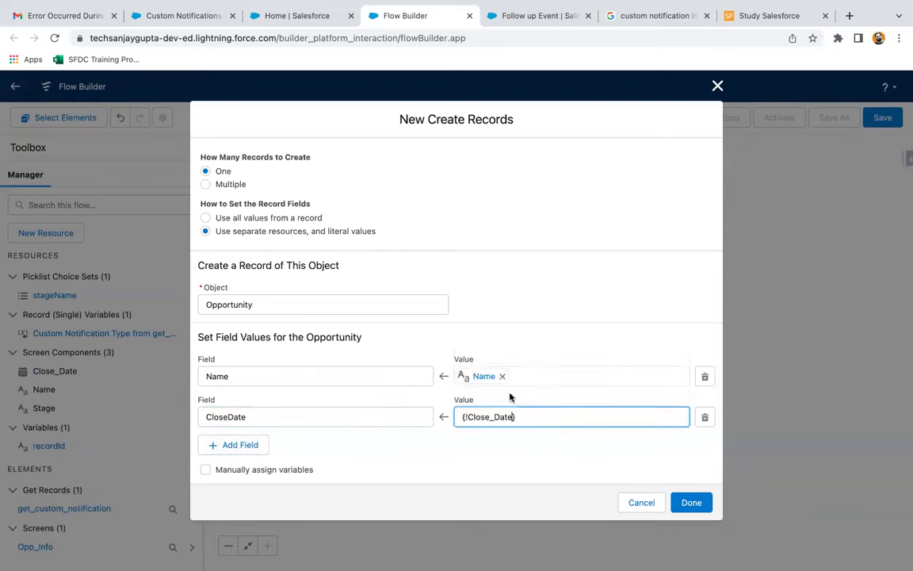
# Step: Add a third field assignment that maps StageName to the Stage screen component
pyautogui.click(265, 444)
pyautogui.scroll(-1, 266, 444)
pyautogui.click(267, 418)
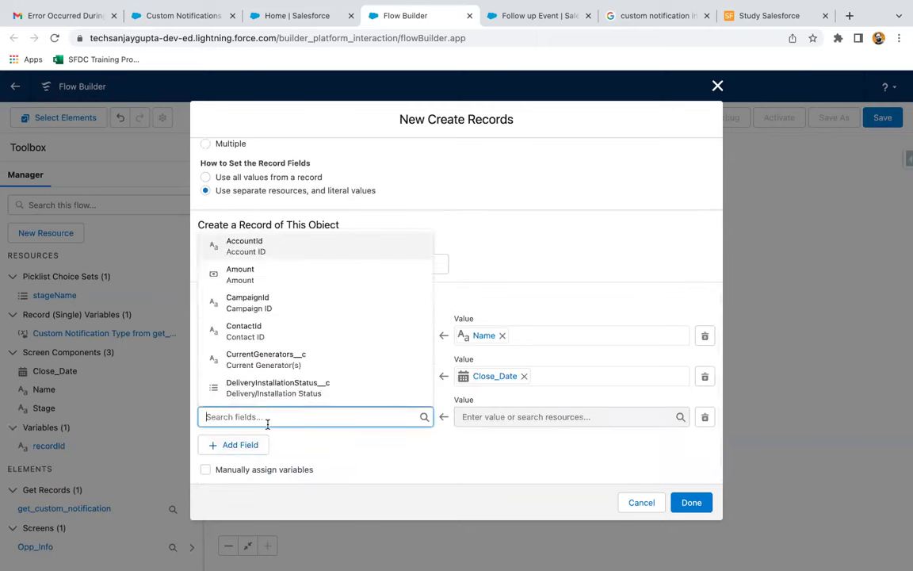
pyautogui.write('stage')
pyautogui.click(304, 390)
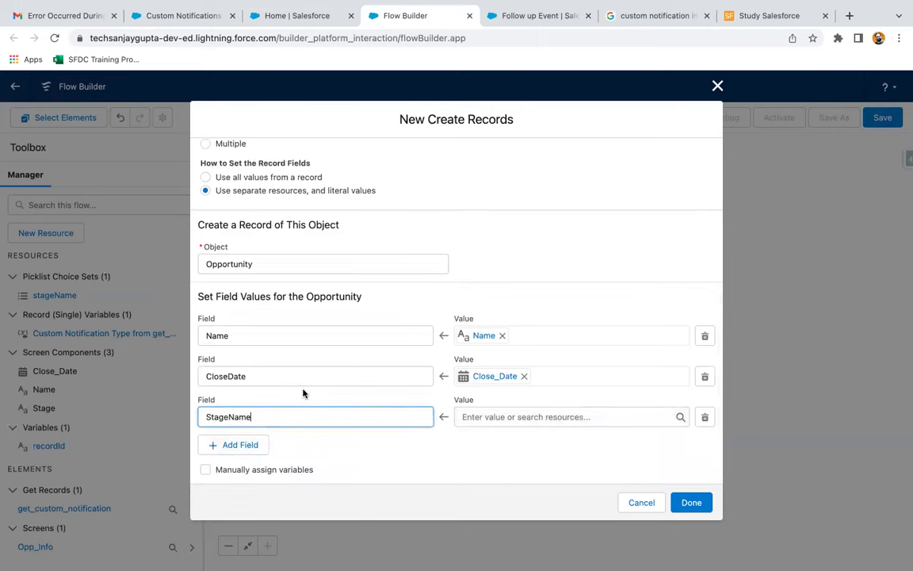
pyautogui.click(486, 416)
pyautogui.write('stage')
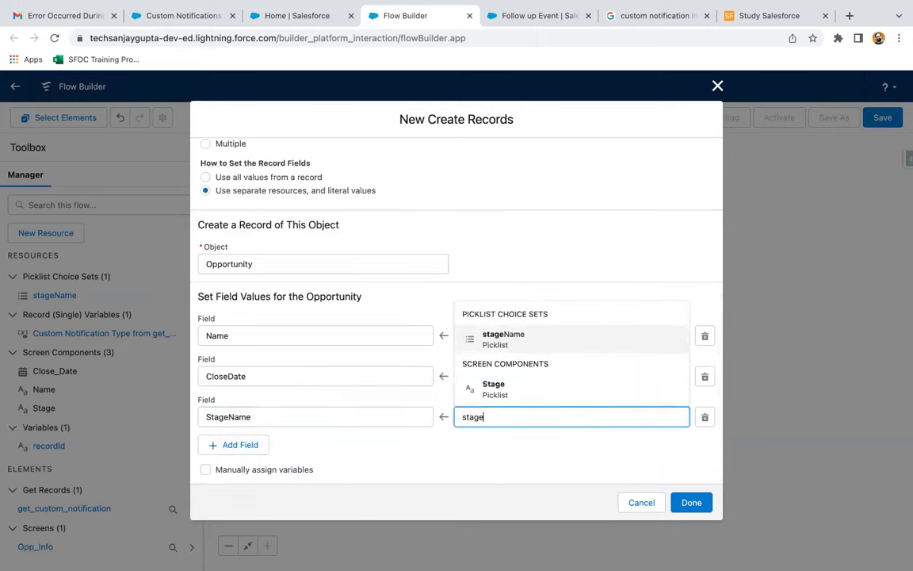
pyautogui.click(507, 390)
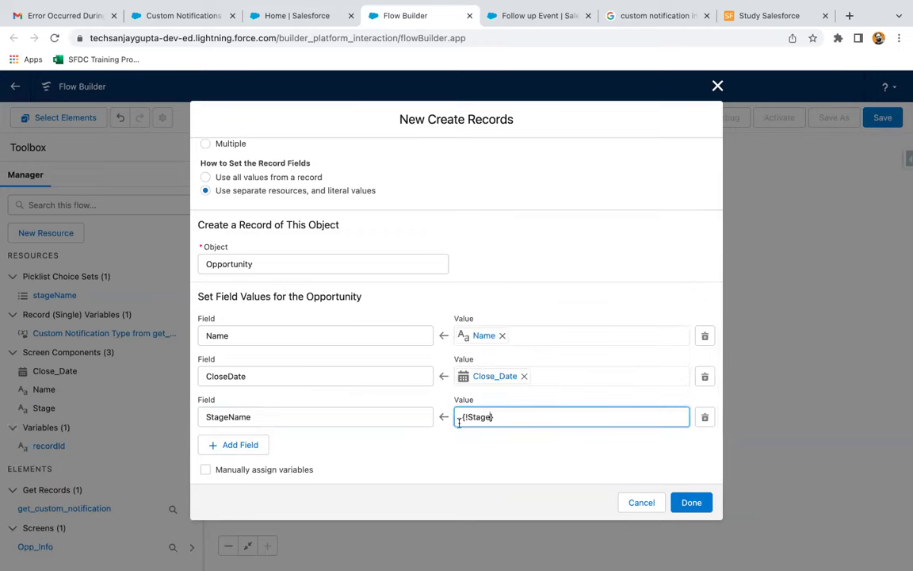
# Step: Add a fourth field assignment that maps AccountId to the recordId variable and finish the Create Records element
pyautogui.click(261, 448)
pyautogui.click(267, 417)
pyautogui.write('account')
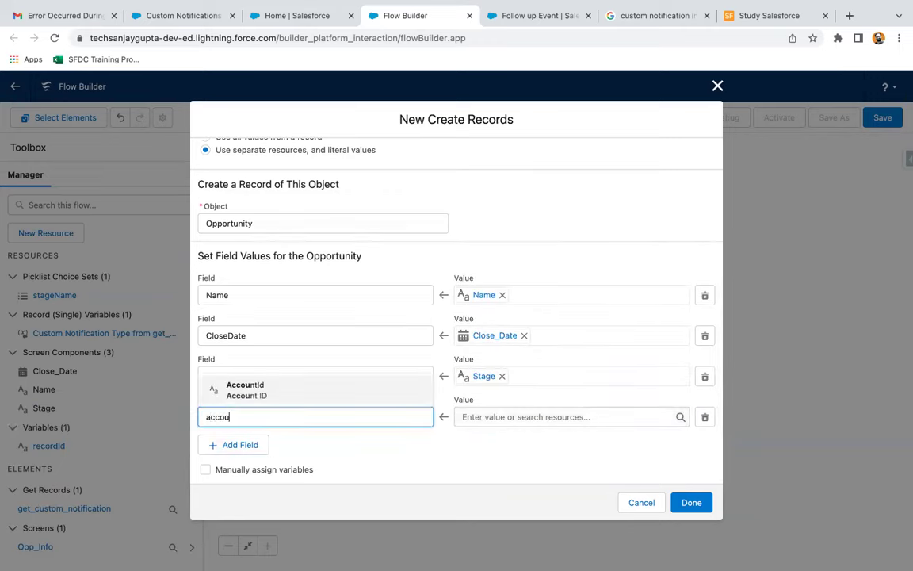
pyautogui.click(257, 393)
pyautogui.click(487, 418)
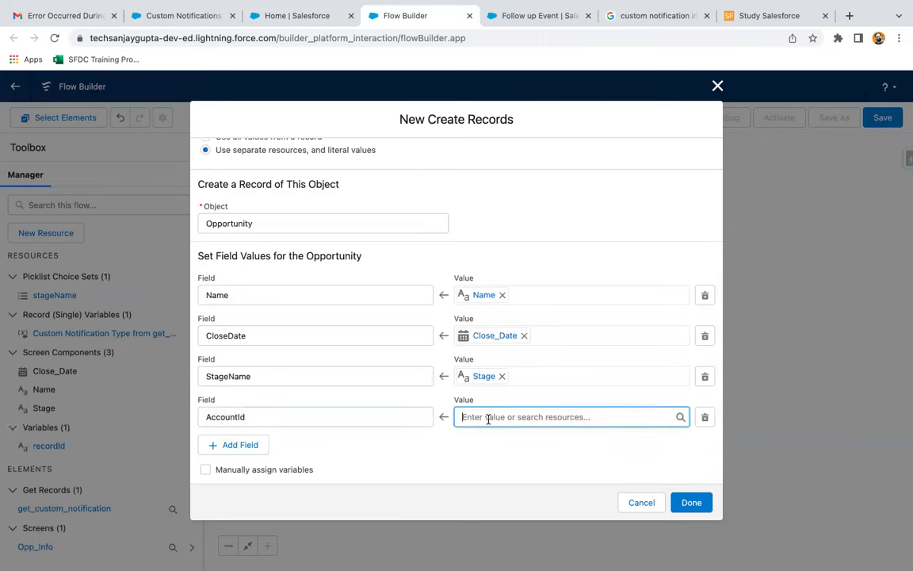
pyautogui.write('record')
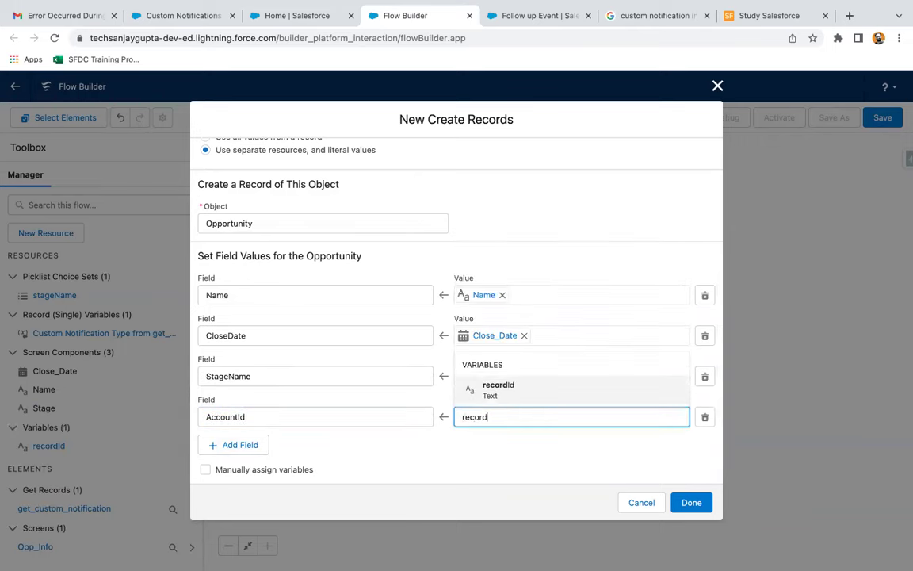
pyautogui.click(508, 386)
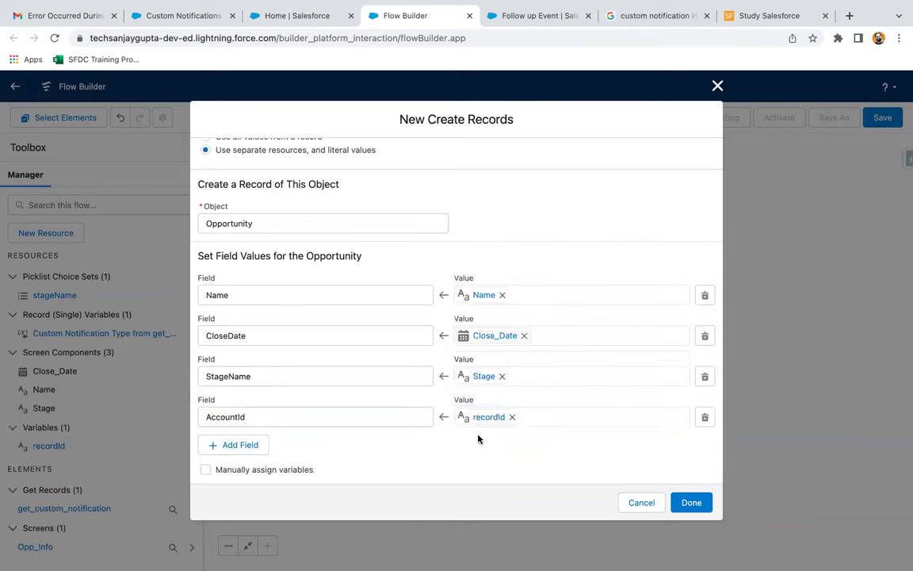
pyautogui.click(691, 501)
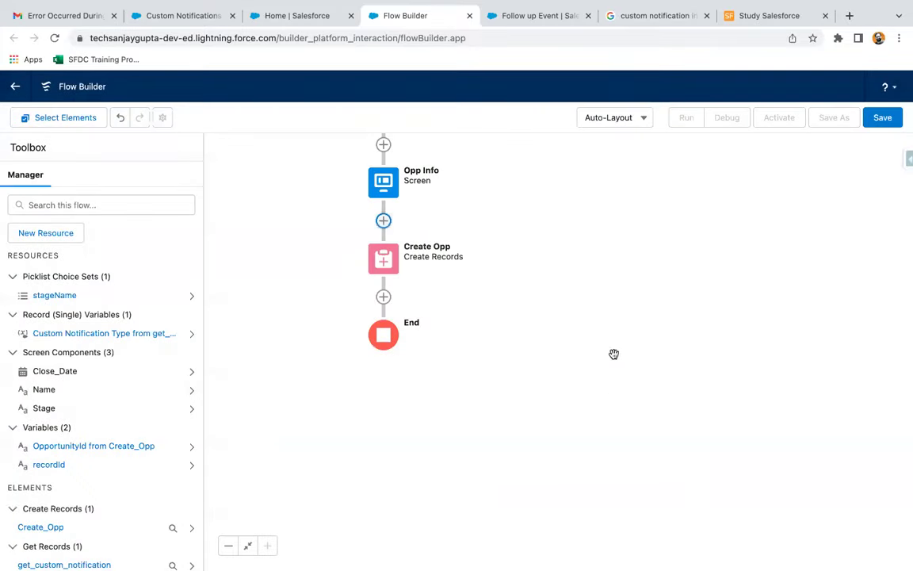
# Step: Add a Get Records element after Create Opp, label it "Get Account Details", and choose Account as the object
pyautogui.scroll(3, 614, 397)
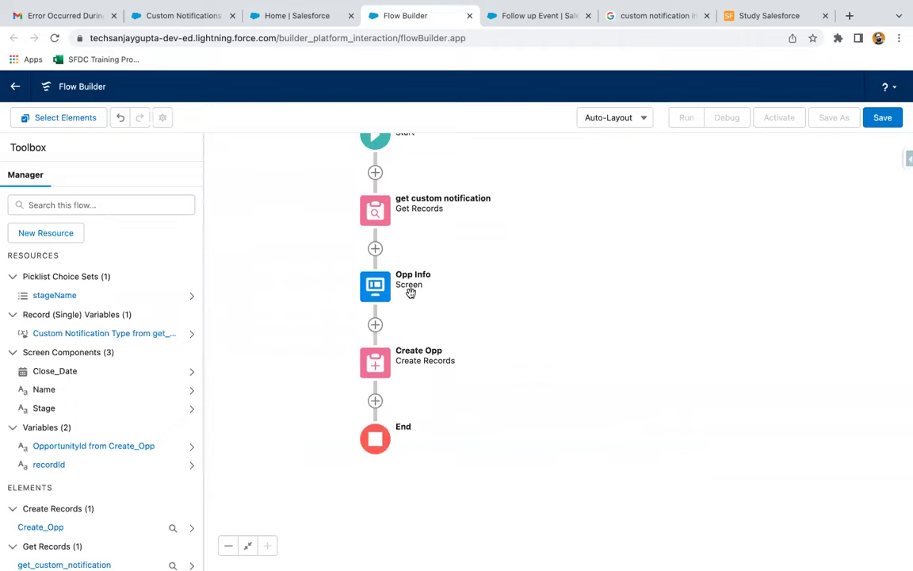
pyautogui.scroll(-2, 509, 283)
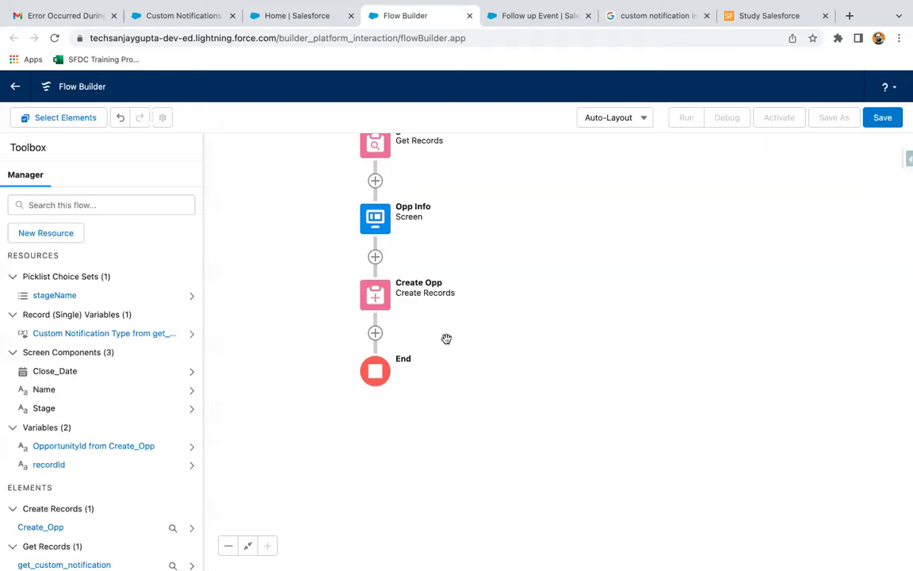
pyautogui.click(375, 334)
pyautogui.scroll(-3, 358, 448)
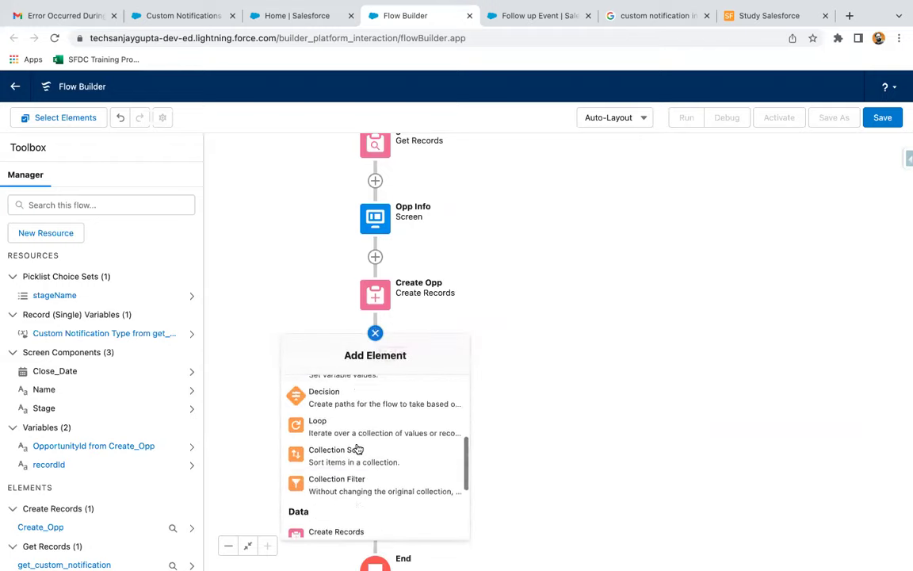
pyautogui.scroll(-3, 358, 449)
pyautogui.click(354, 480)
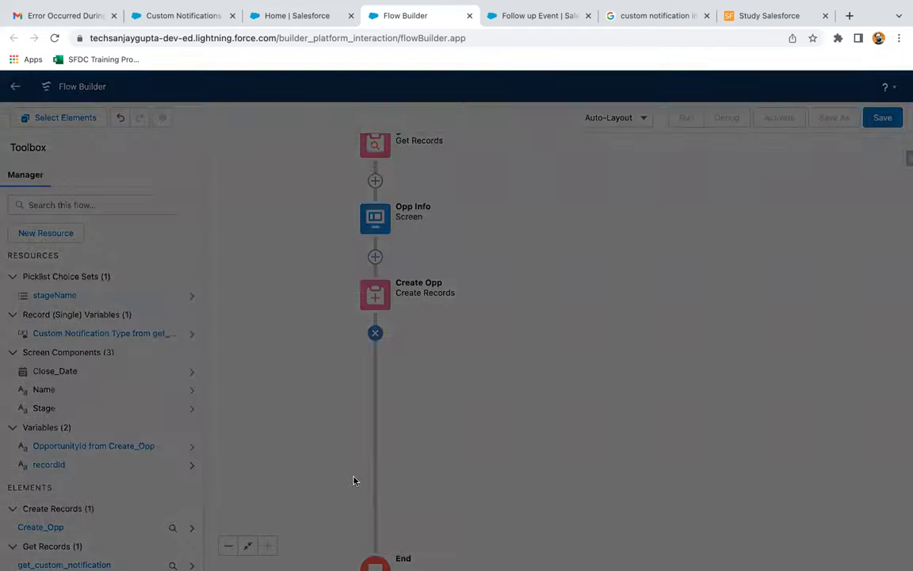
pyautogui.write('Get Account Details')
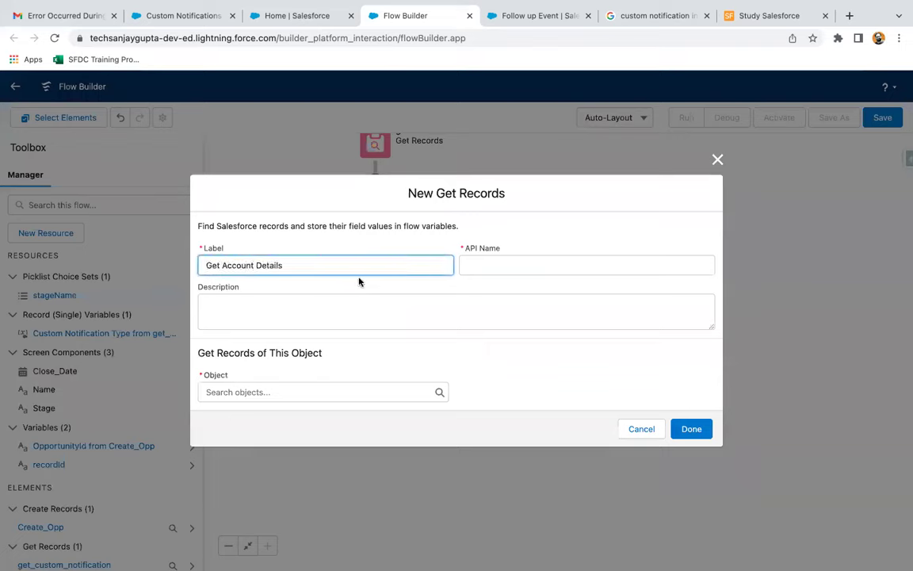
pyautogui.click(228, 388)
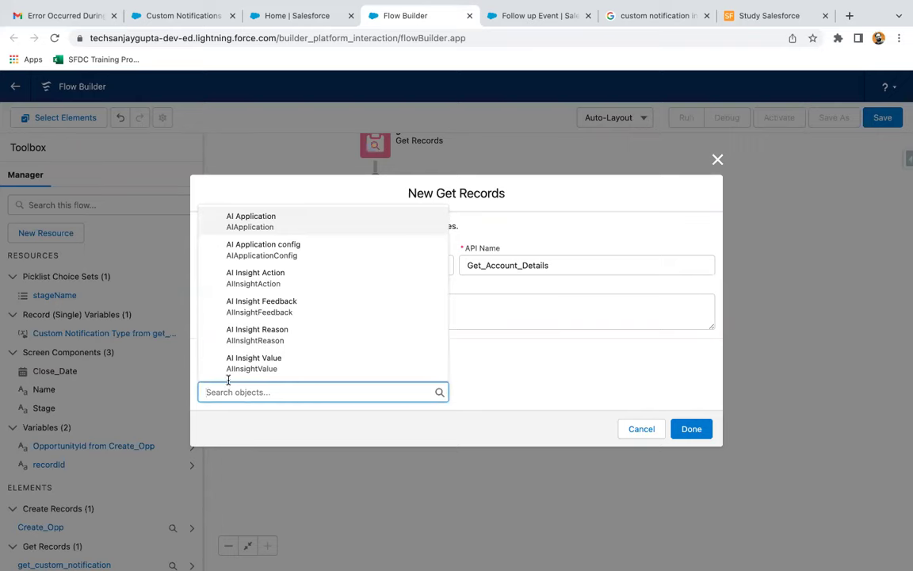
pyautogui.write('account')
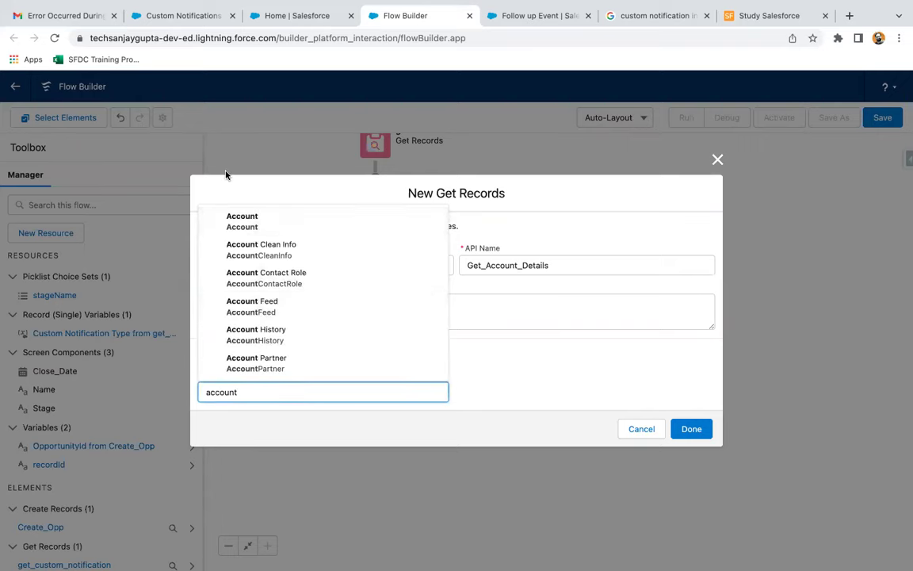
pyautogui.click(242, 221)
# Step: Filter the Account records where Id equals the recordId variable and finish the Get Records element
pyautogui.scroll(-3, 317, 349)
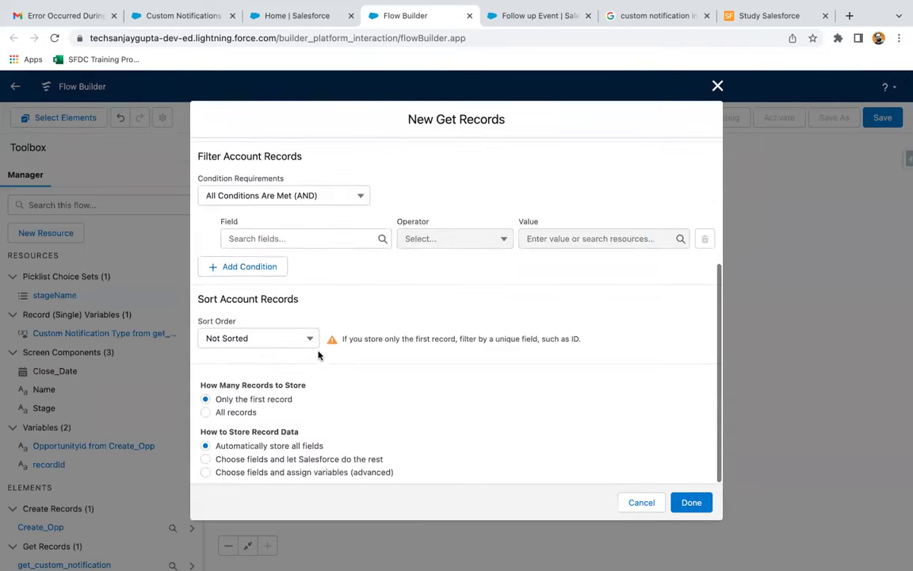
pyautogui.click(271, 241)
pyautogui.write('record')
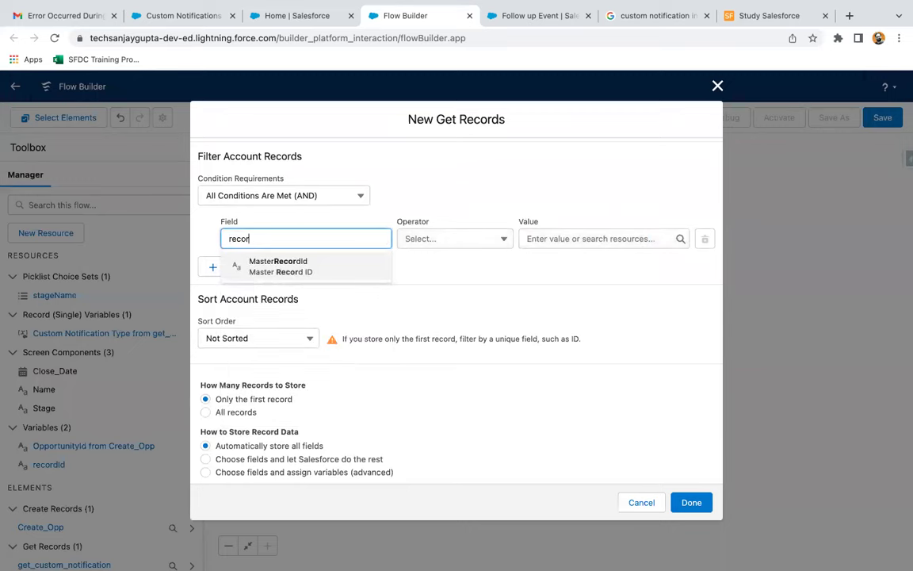
pyautogui.press('BackSpace')
pyautogui.press('BackSpace')
pyautogui.press('BackSpace')
pyautogui.press('BackSpace')
pyautogui.press('BackSpace')
pyautogui.press('BackSpace')
pyautogui.write('id')
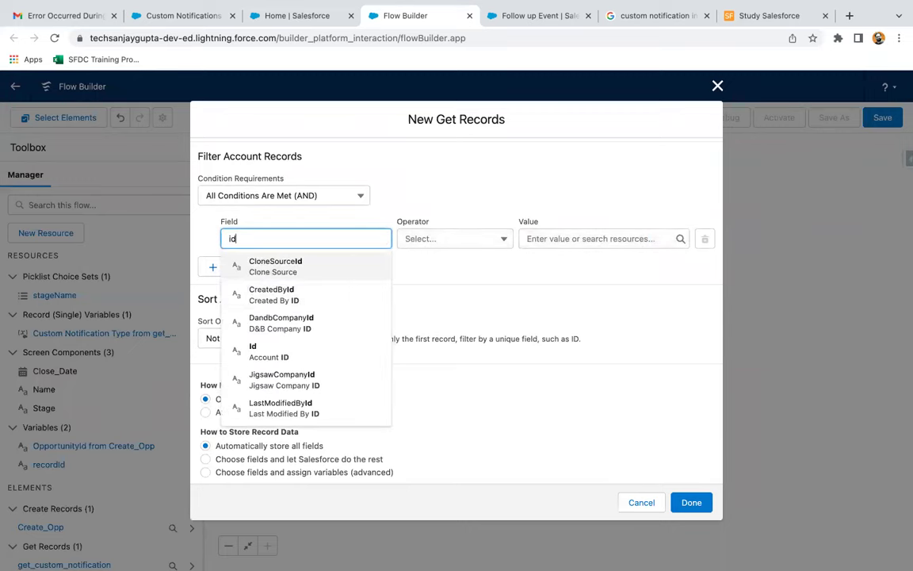
pyautogui.click(279, 355)
pyautogui.click(557, 239)
pyautogui.write('record')
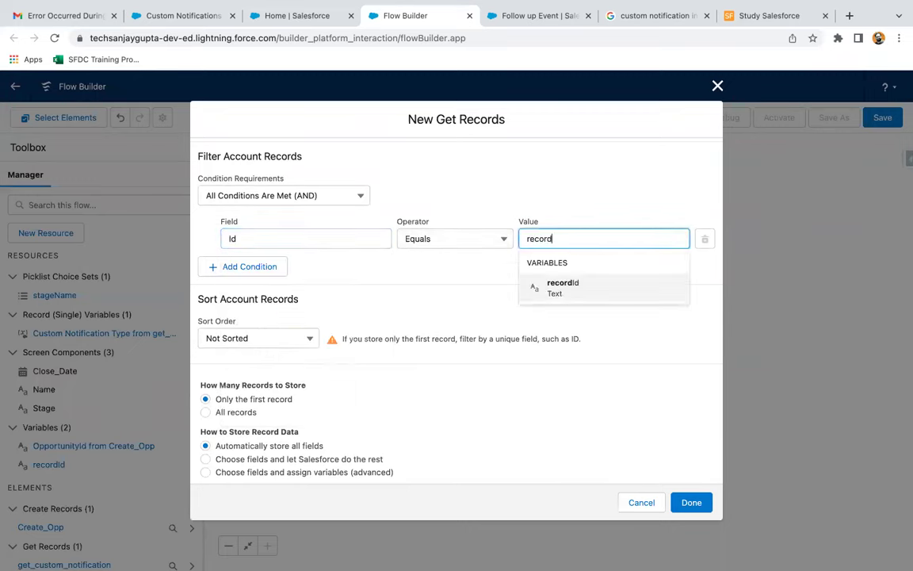
pyautogui.click(549, 284)
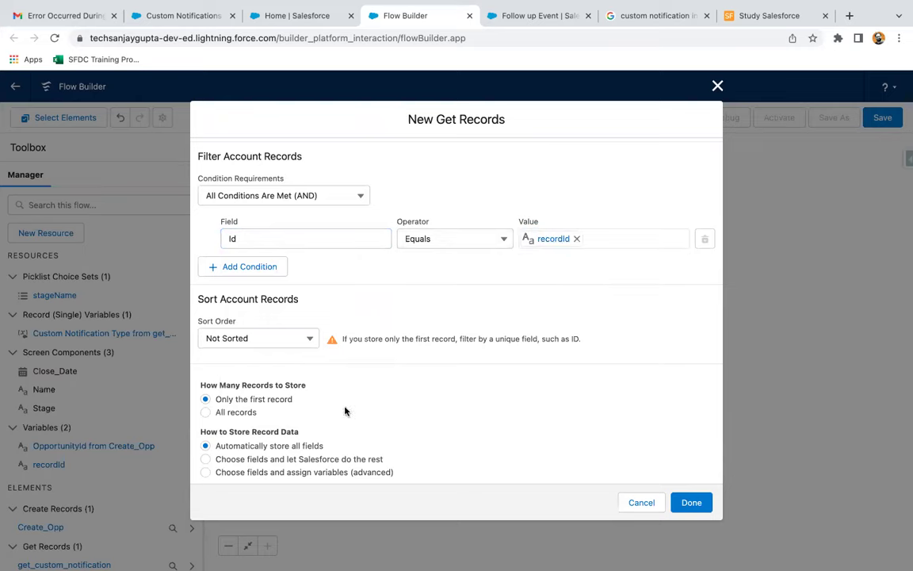
pyautogui.click(692, 503)
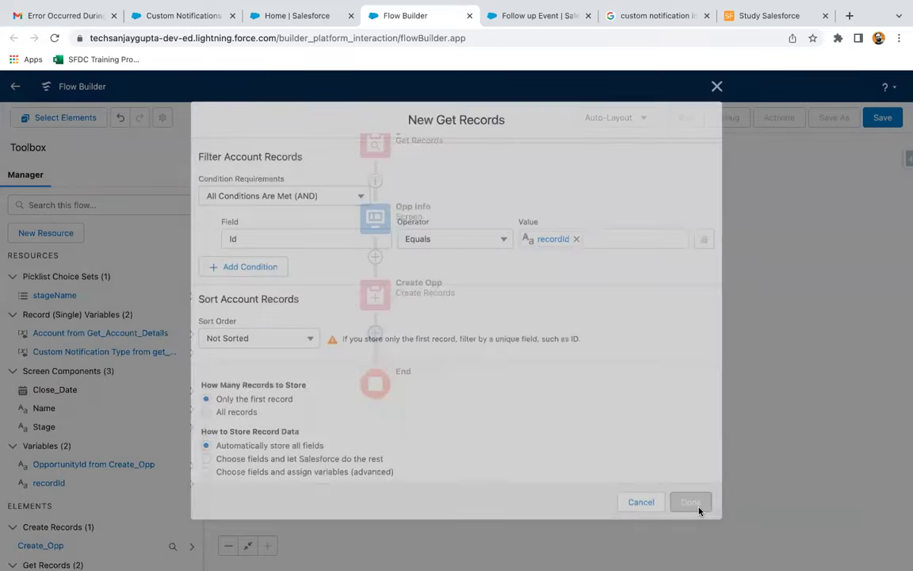
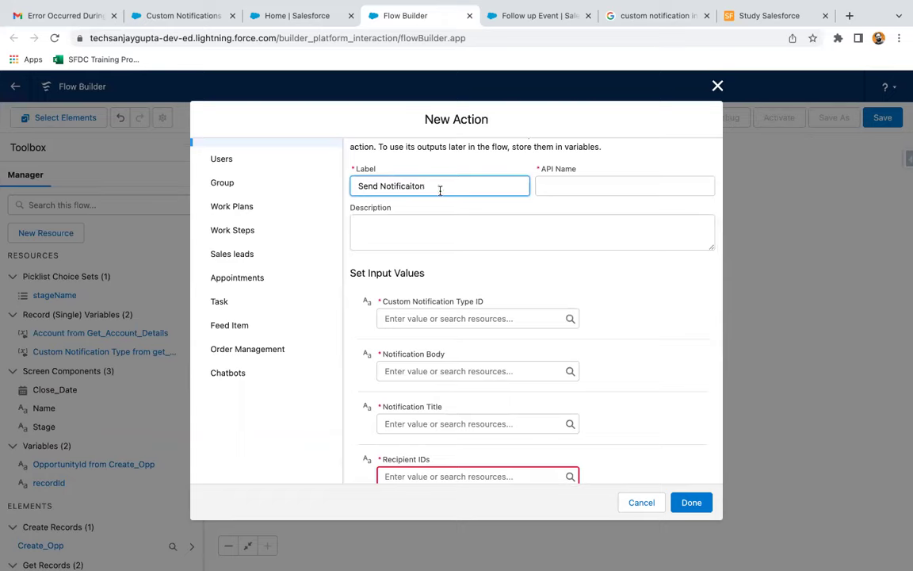
# Step: Correct the misspelled ending of the notification action's label
pyautogui.press('BackSpace')
pyautogui.press('BackSpace')
pyautogui.click(440, 200)
# Step: Set the action's Custom Notification Type ID to {!get_custom_notification.Id}
pyautogui.scroll(2, 440, 200)
pyautogui.scroll(-3, 401, 243)
pyautogui.click(416, 207)
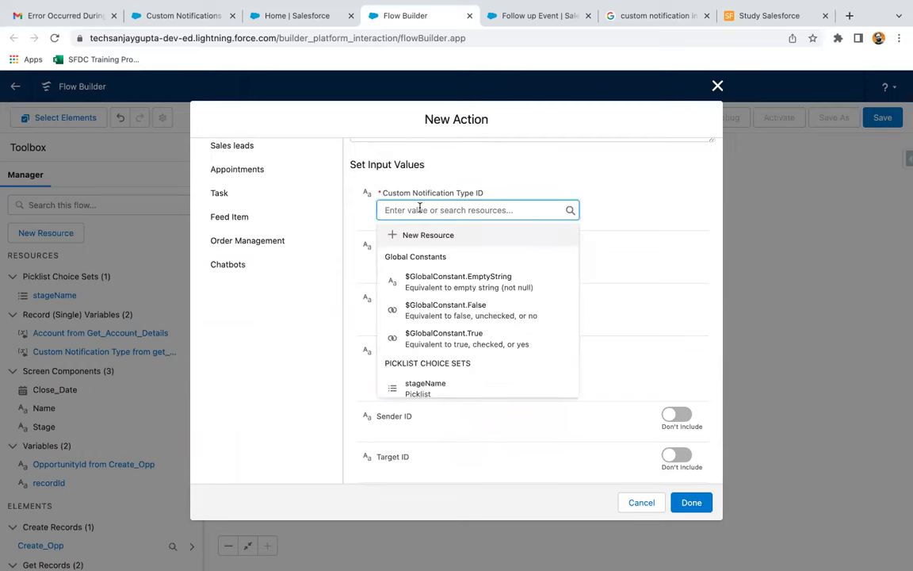
pyautogui.write('get')
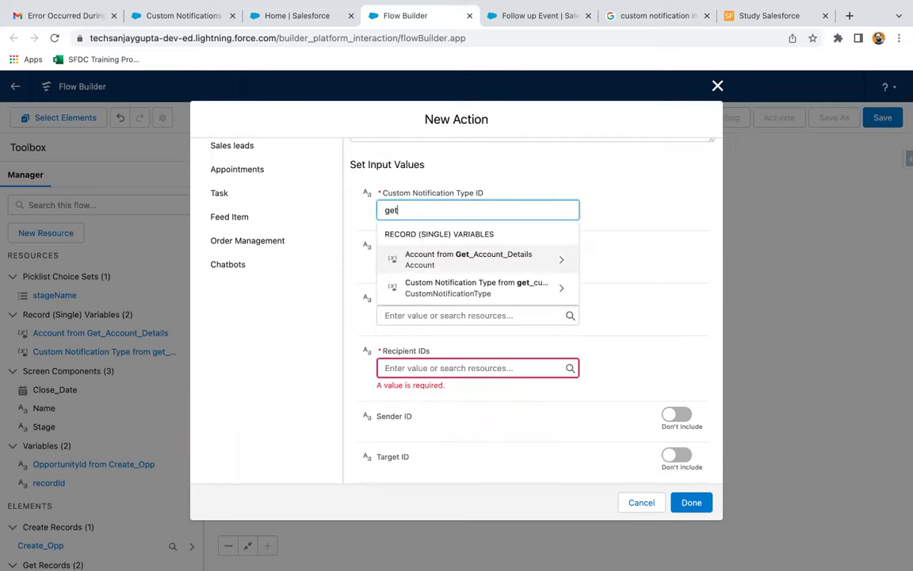
pyautogui.click(459, 289)
pyautogui.write('id')
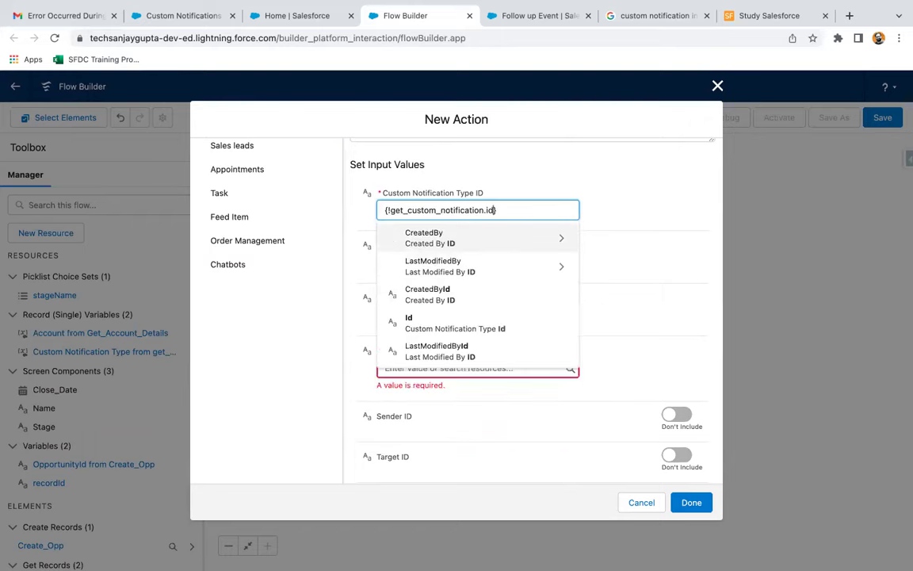
pyautogui.click(445, 322)
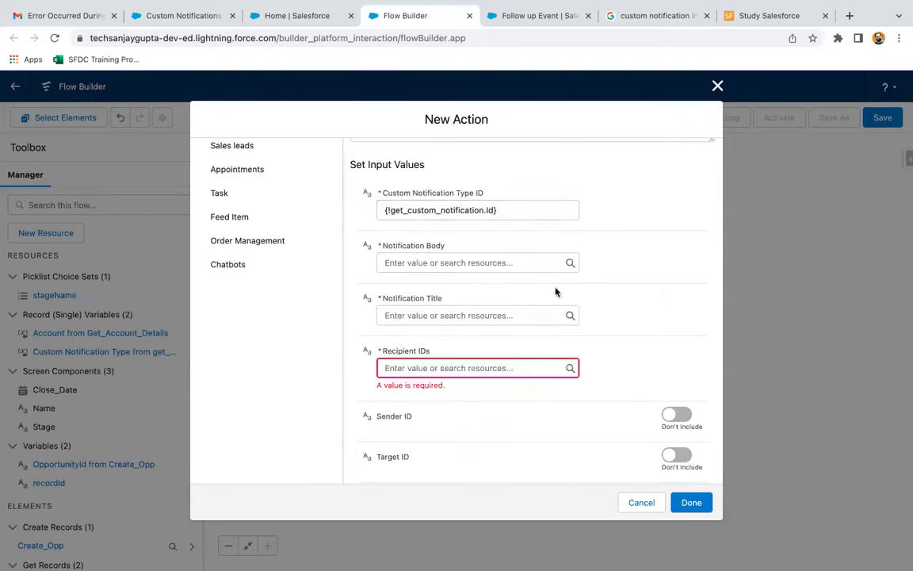
# Step: Create a new Text Template resource for the Notification Body and give it the API name "notificationBody"
pyautogui.scroll(-1, 551, 299)
pyautogui.scroll(-1, 551, 299)
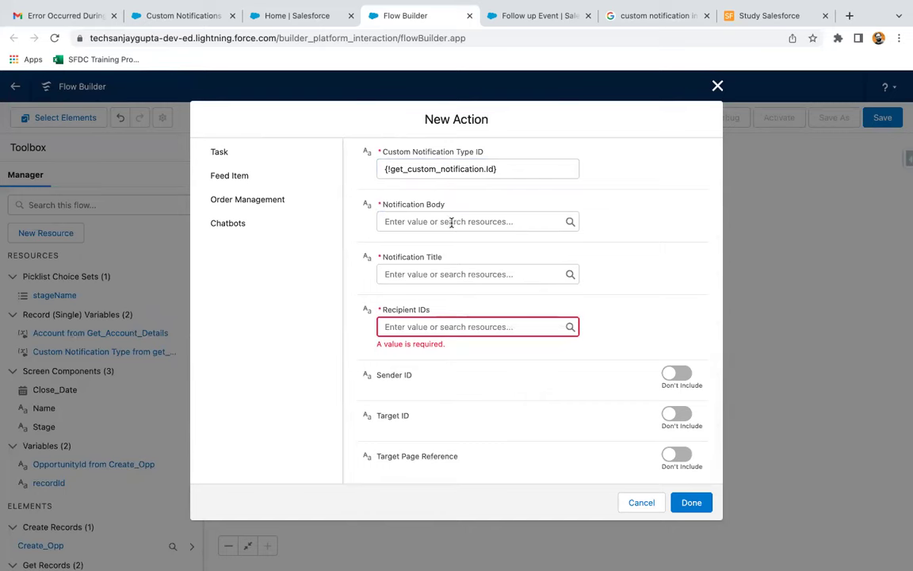
pyautogui.click(432, 221)
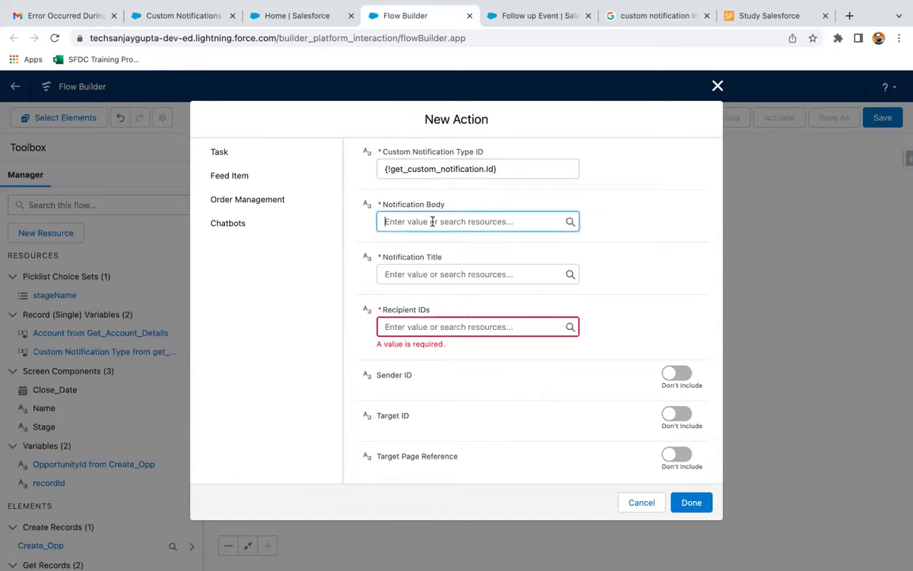
pyautogui.click(434, 248)
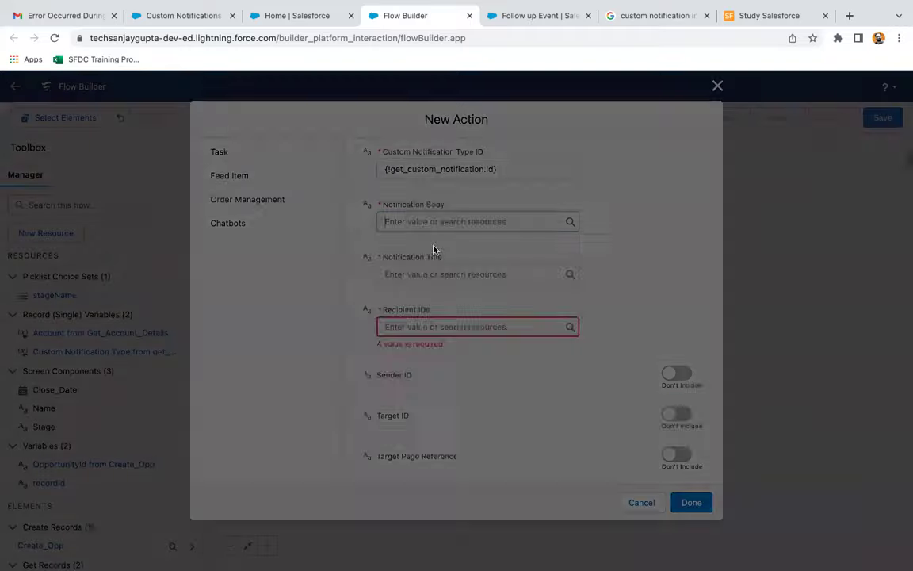
pyautogui.click(265, 273)
pyautogui.click(252, 359)
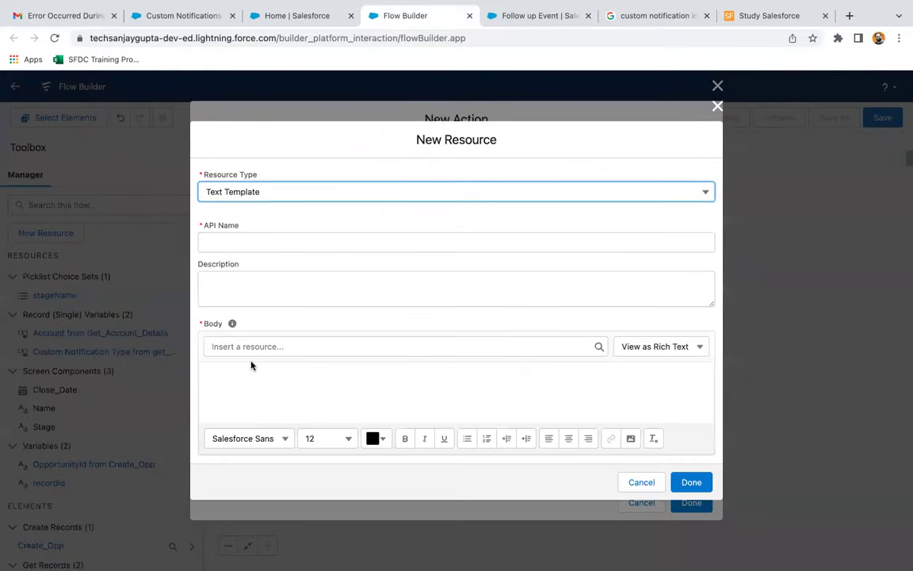
pyautogui.click(273, 249)
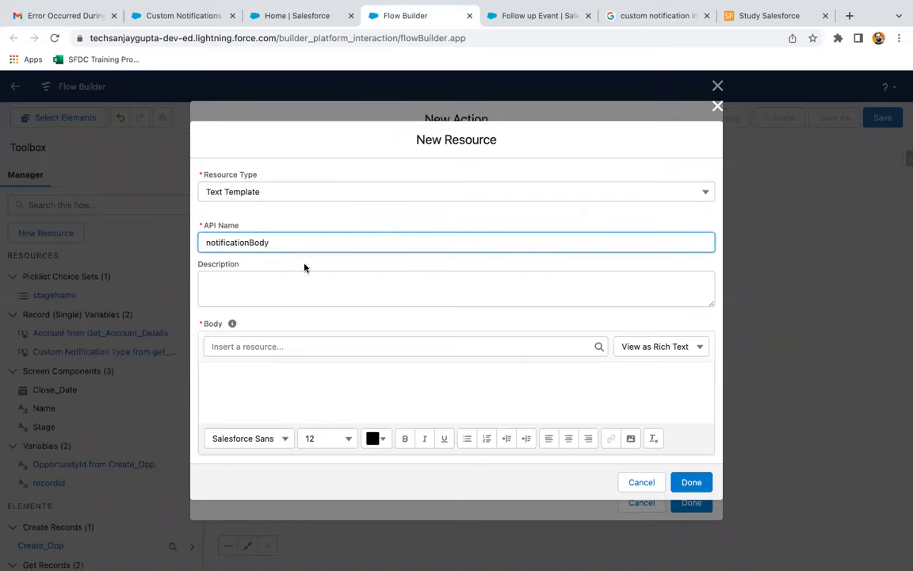
pyautogui.write('notificationBody')
# Step: Write "Notification Body" as the template's body in plain text and finish the notificationBody resource
pyautogui.click(650, 346)
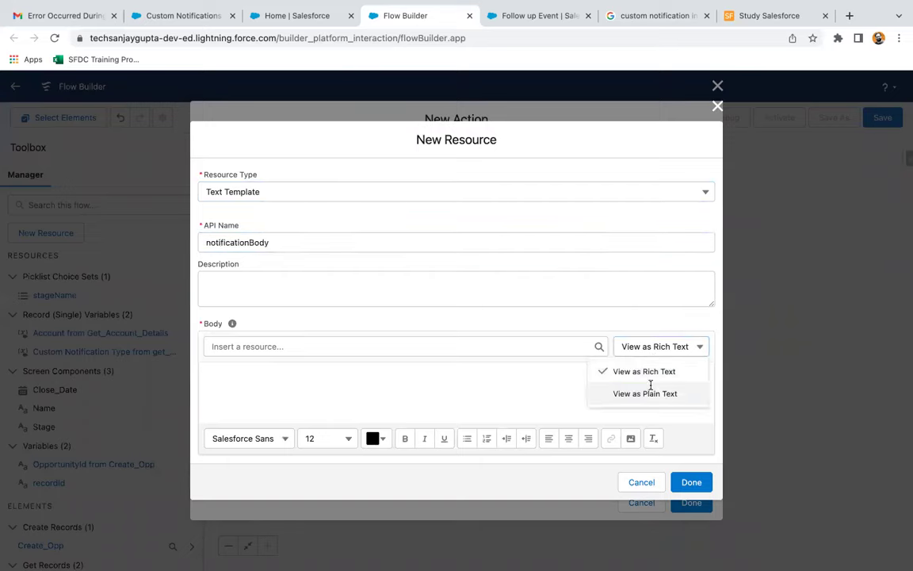
pyautogui.click(649, 390)
pyautogui.click(313, 406)
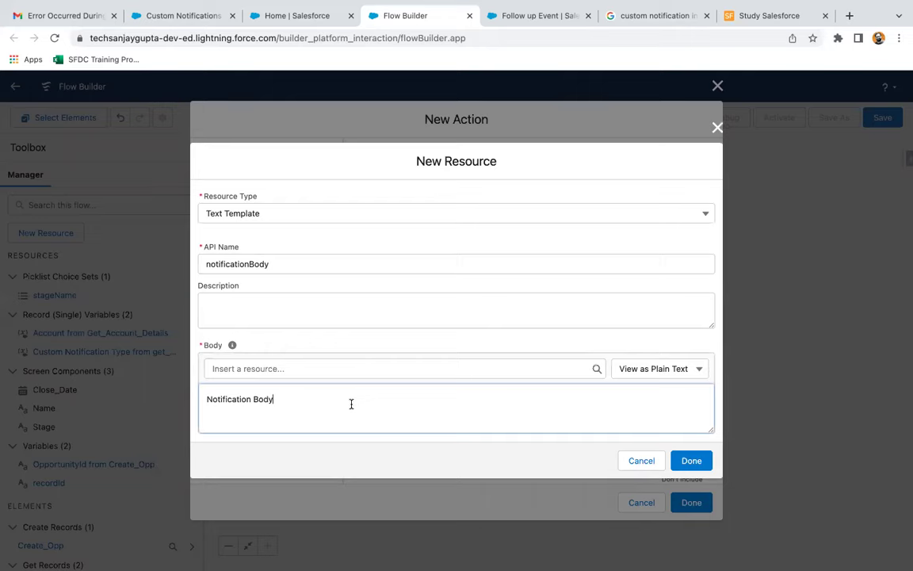
pyautogui.click(249, 366)
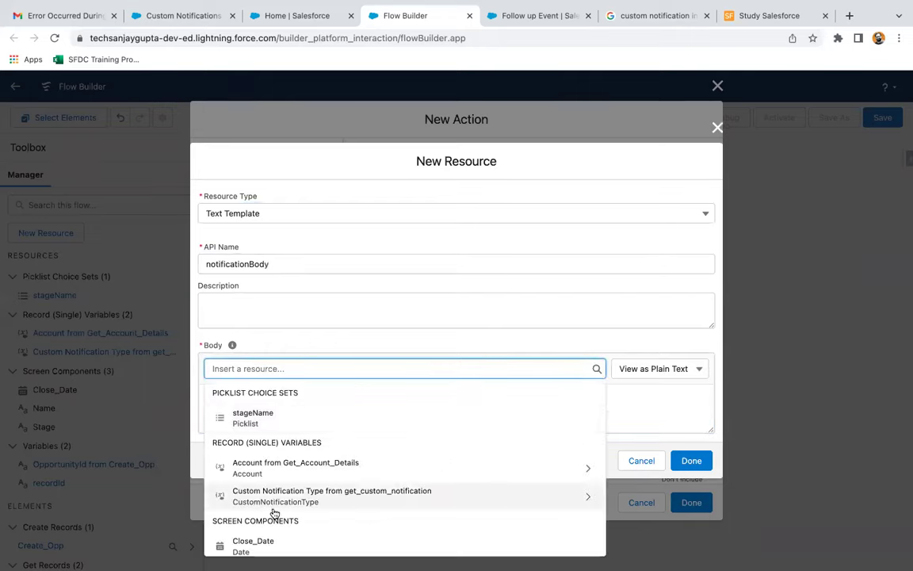
pyautogui.scroll(-5, 301, 467)
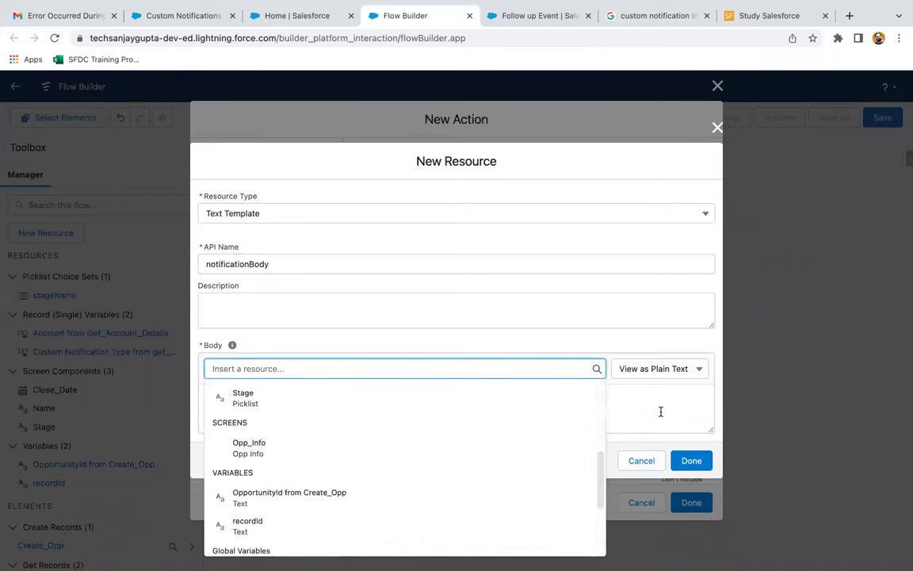
pyautogui.click(660, 413)
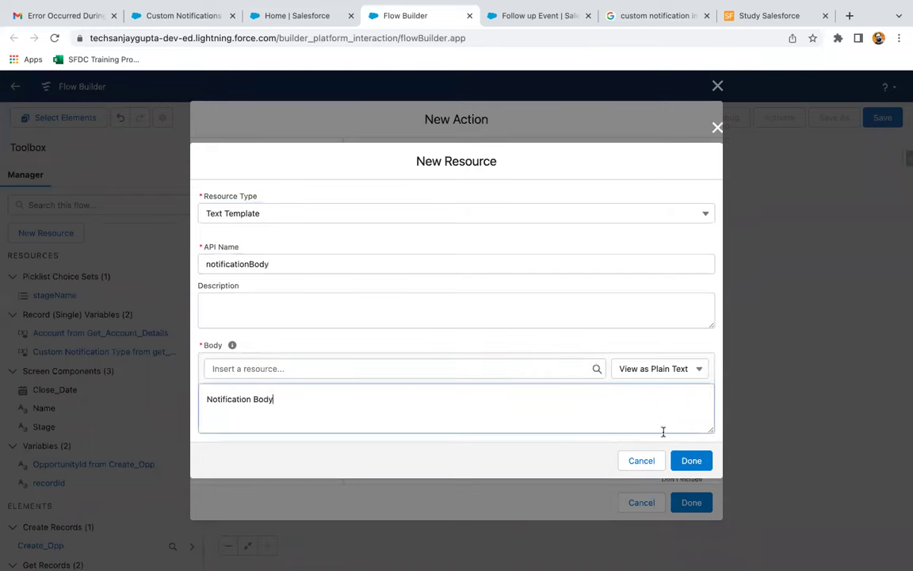
pyautogui.click(692, 461)
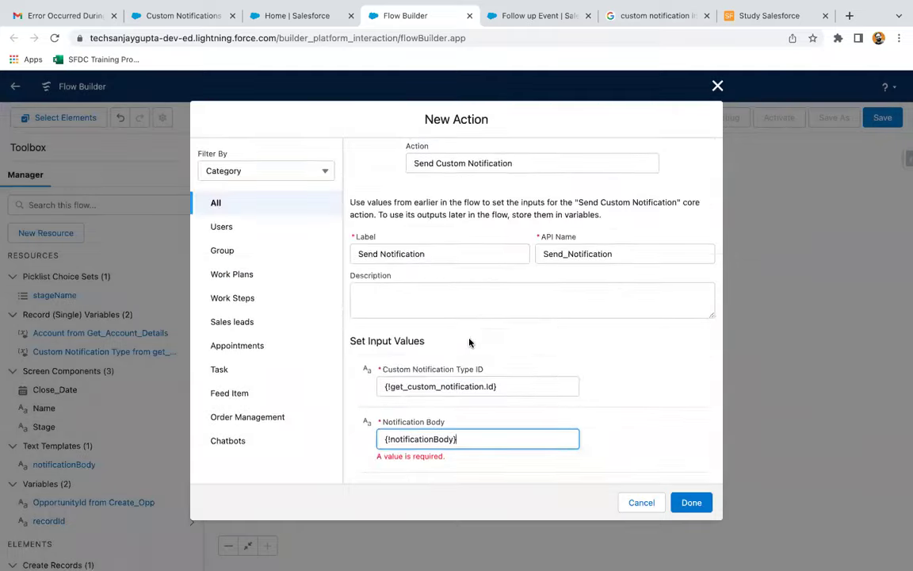
# Step: Create a new Text Template resource for the Notification Title and give it the API name "notificationTitle"
pyautogui.scroll(-5, 470, 342)
pyautogui.click(444, 312)
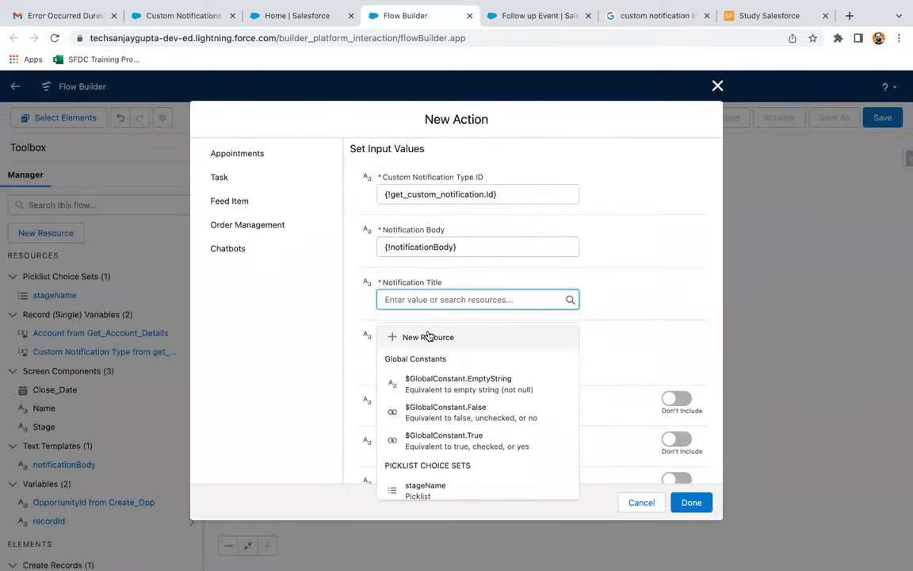
pyautogui.click(428, 338)
pyautogui.click(218, 267)
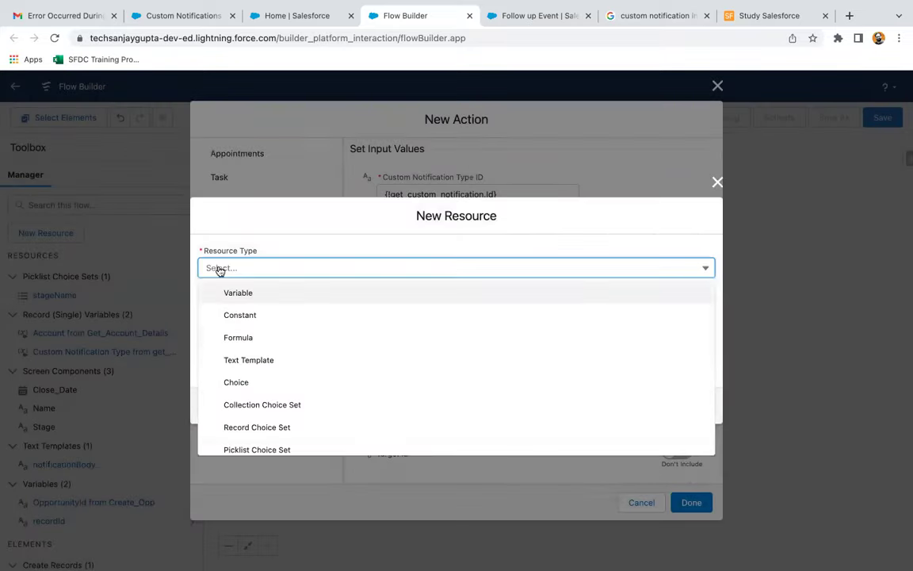
pyautogui.click(238, 359)
pyautogui.click(235, 242)
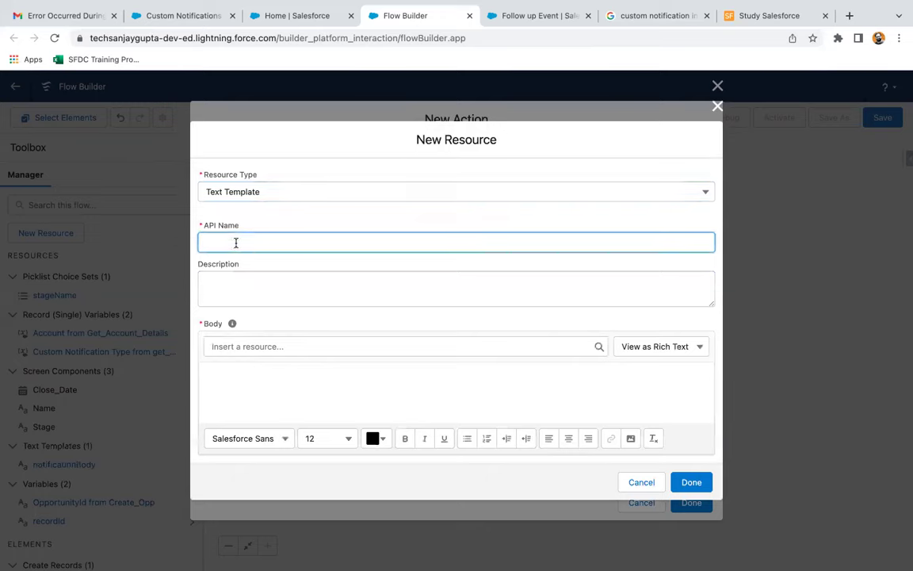
pyautogui.write('notificationTitle')
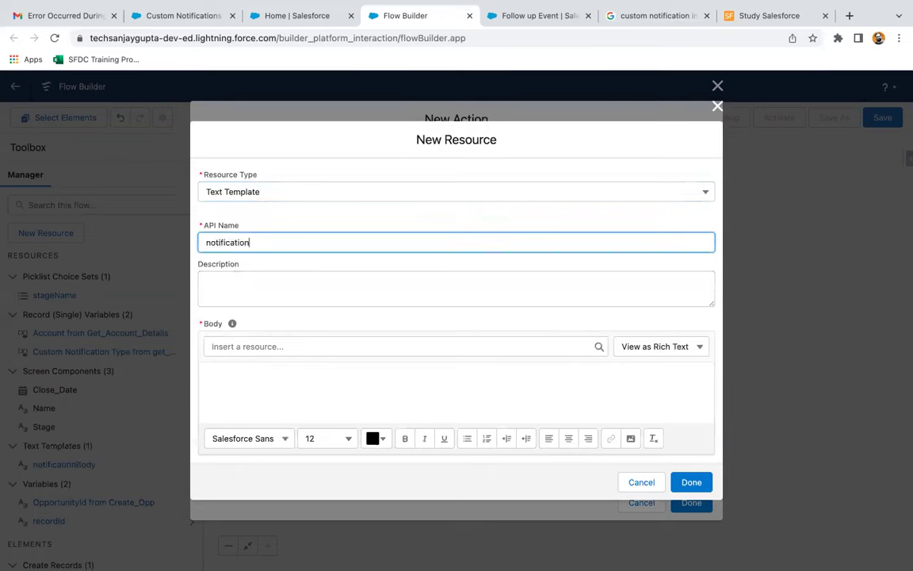
# Step: Write a plain-text body beginning with "Notification" for the notificationTitle template and finish the resource
pyautogui.click(246, 386)
pyautogui.click(662, 347)
pyautogui.click(648, 391)
pyautogui.click(402, 396)
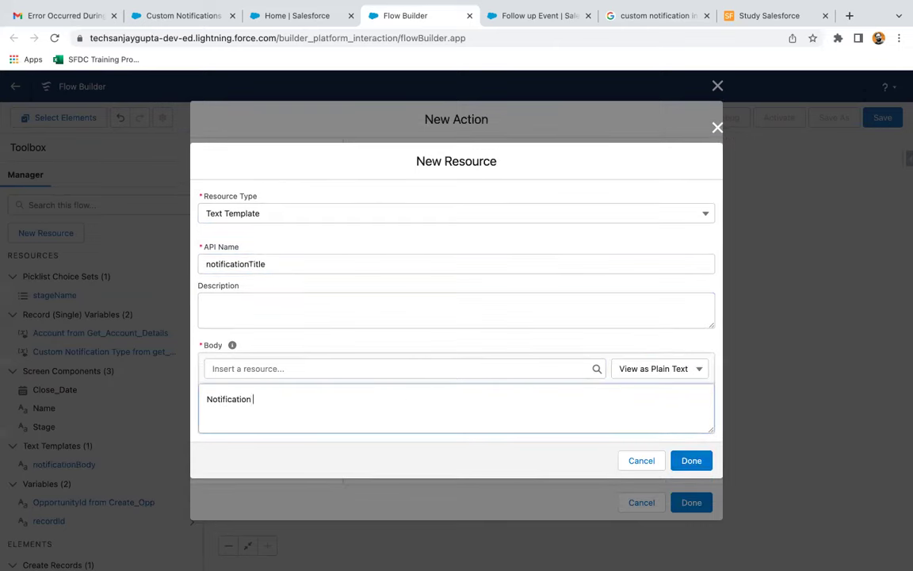
pyautogui.click(692, 460)
# Step: Try to set the action's Recipient IDs to the account owner's Id from Get_Account_Details, and clear the entry
pyautogui.scroll(-2, 544, 411)
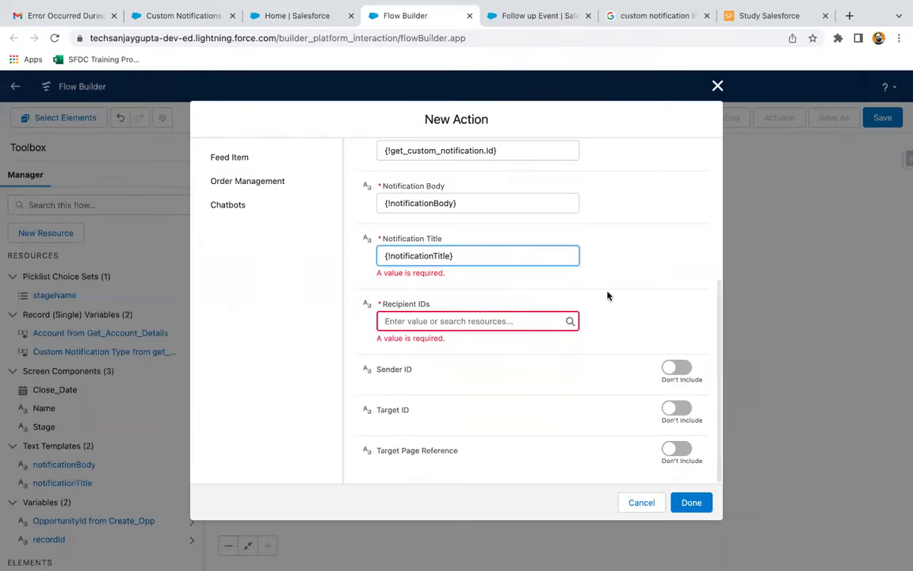
pyautogui.click(544, 294)
pyautogui.click(426, 322)
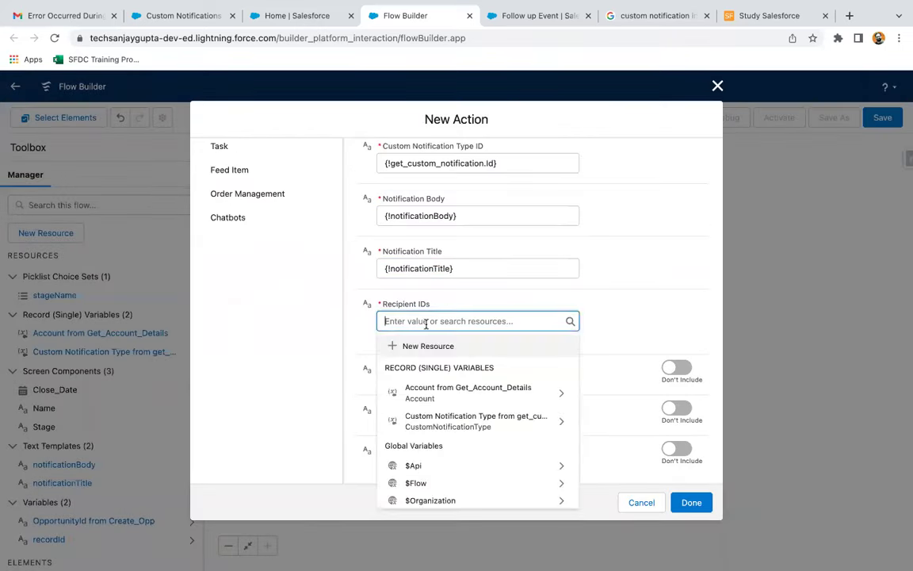
pyautogui.write('get')
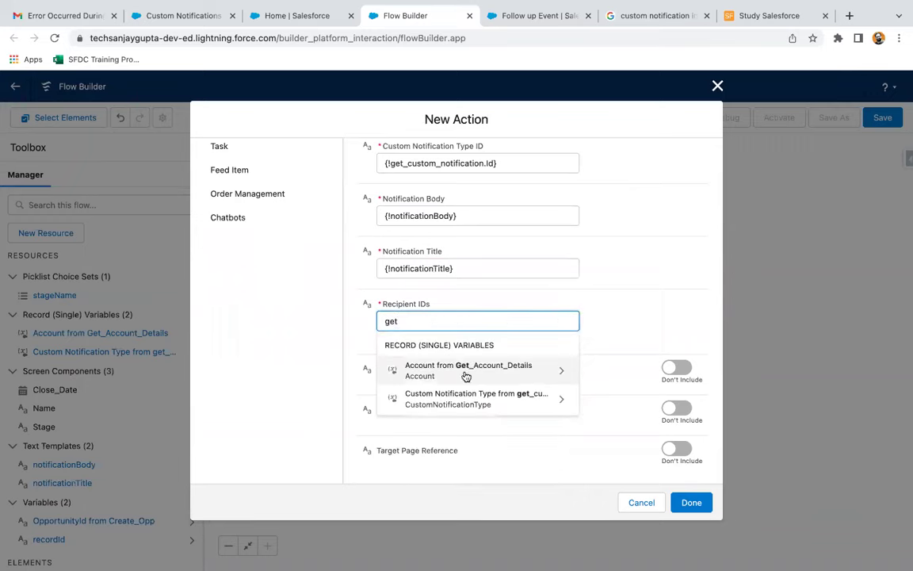
pyautogui.click(463, 371)
pyautogui.write('owner')
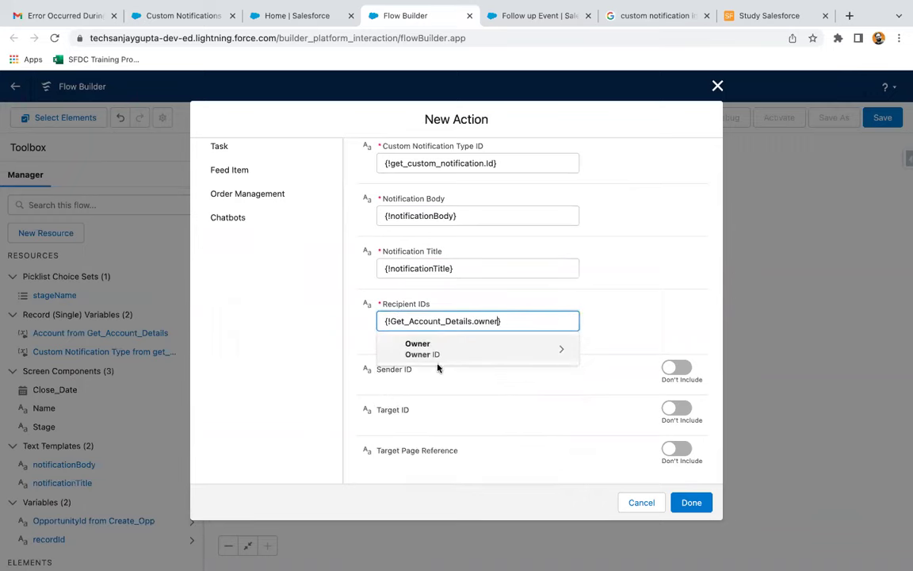
pyautogui.click(451, 355)
pyautogui.write('id')
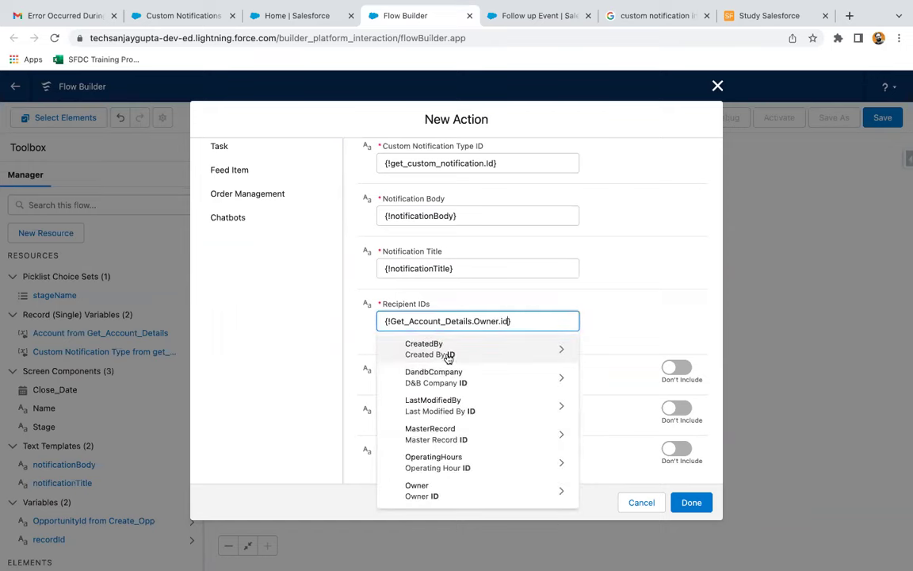
pyautogui.scroll(-1, 442, 396)
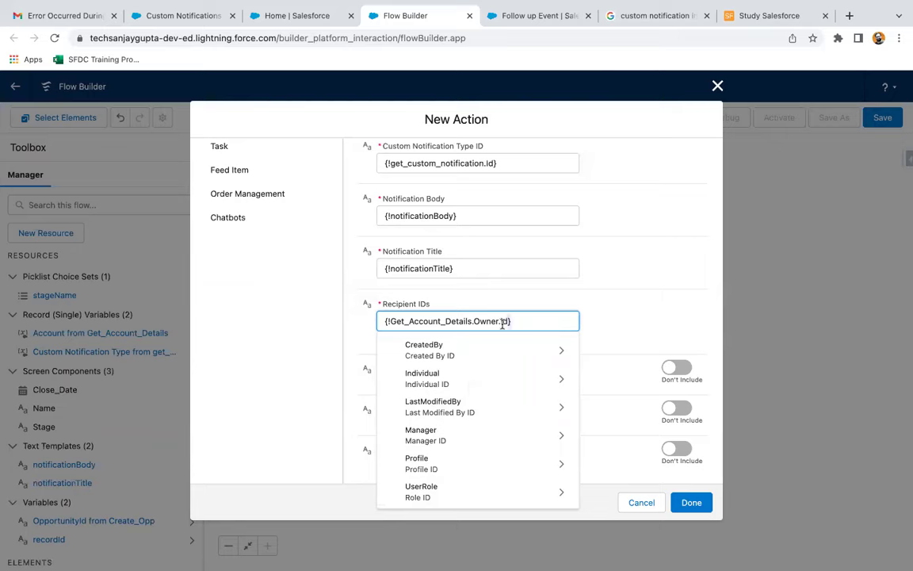
pyautogui.moveTo(507, 320); pyautogui.dragTo(385, 320)
pyautogui.press('BackSpace')
pyautogui.click(593, 302)
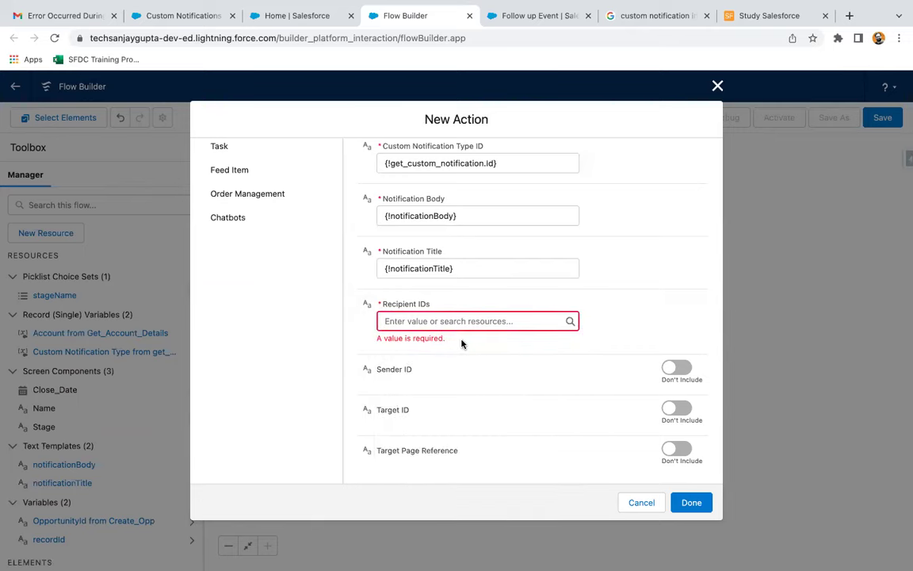
# Step: Discard the new Send Custom Notification action that still lacks its Recipient IDs
pyautogui.scroll(2, 487, 303)
pyautogui.scroll(-2, 487, 303)
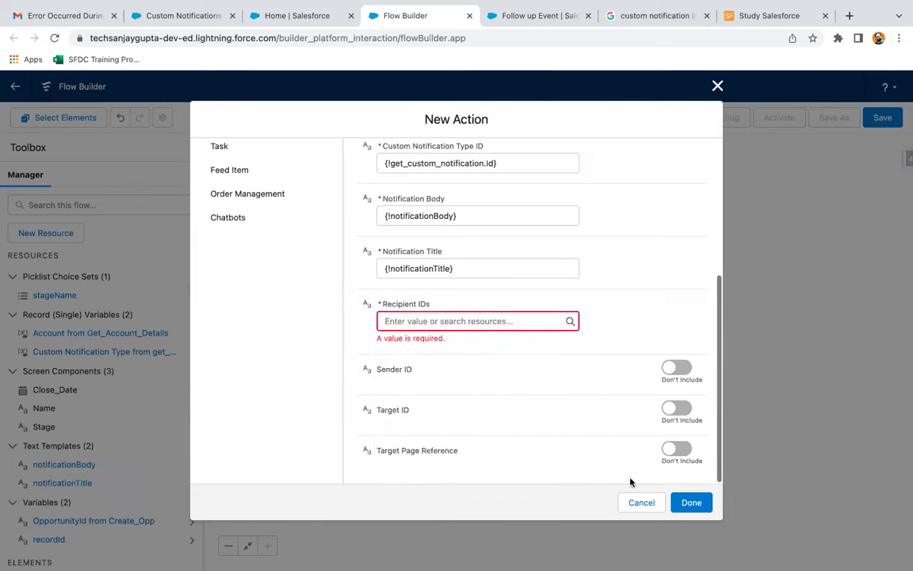
pyautogui.click(691, 502)
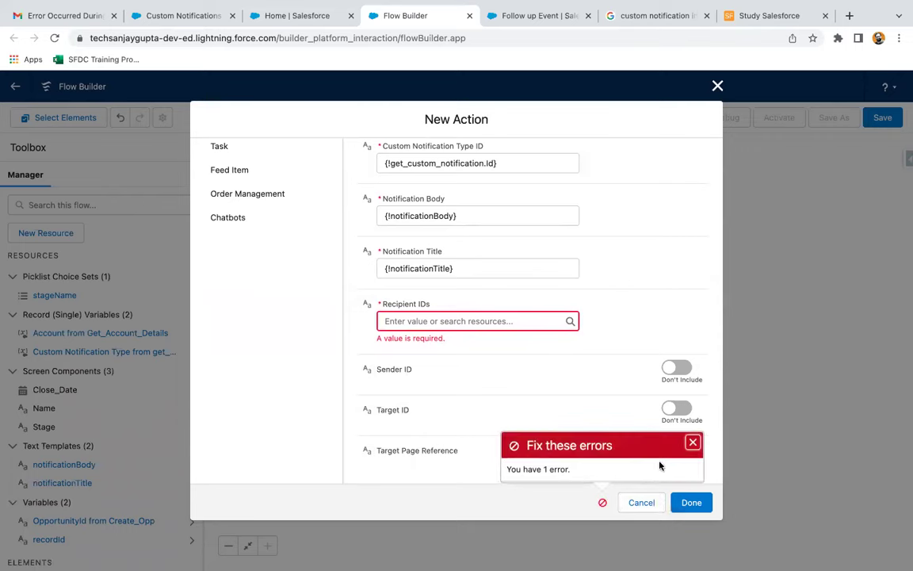
pyautogui.click(644, 506)
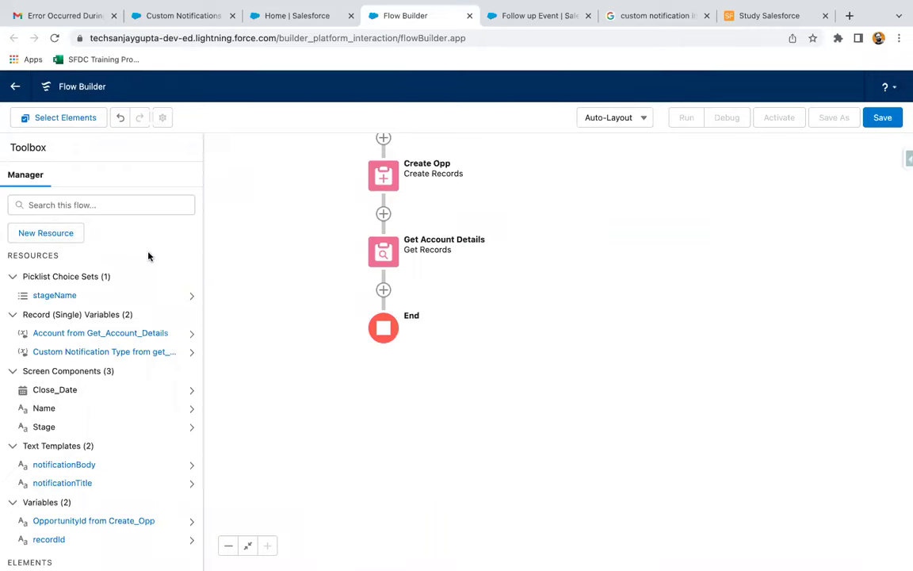
# Step: Create a Text variable resource named "Ids" that allows multiple values (collection)
pyautogui.click(70, 235)
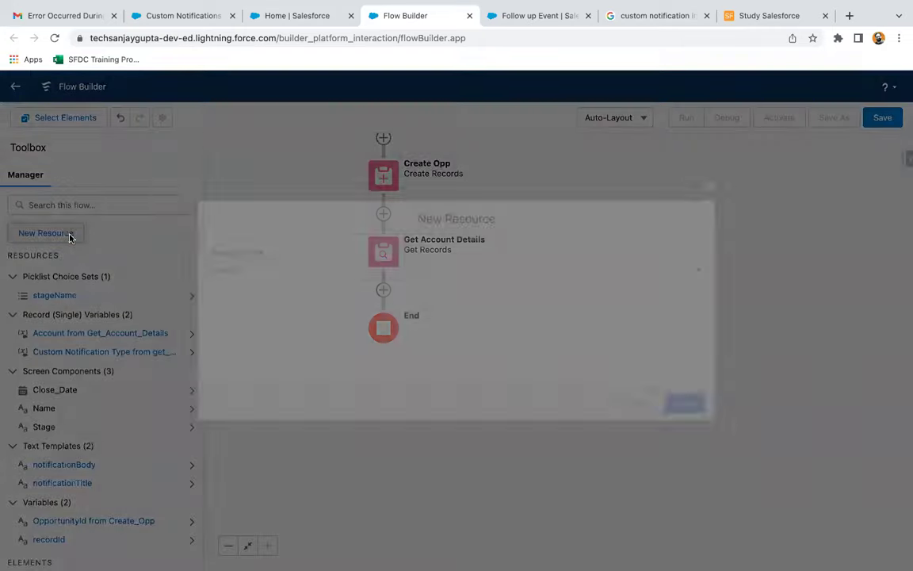
pyautogui.click(281, 275)
pyautogui.click(225, 292)
pyautogui.click(236, 292)
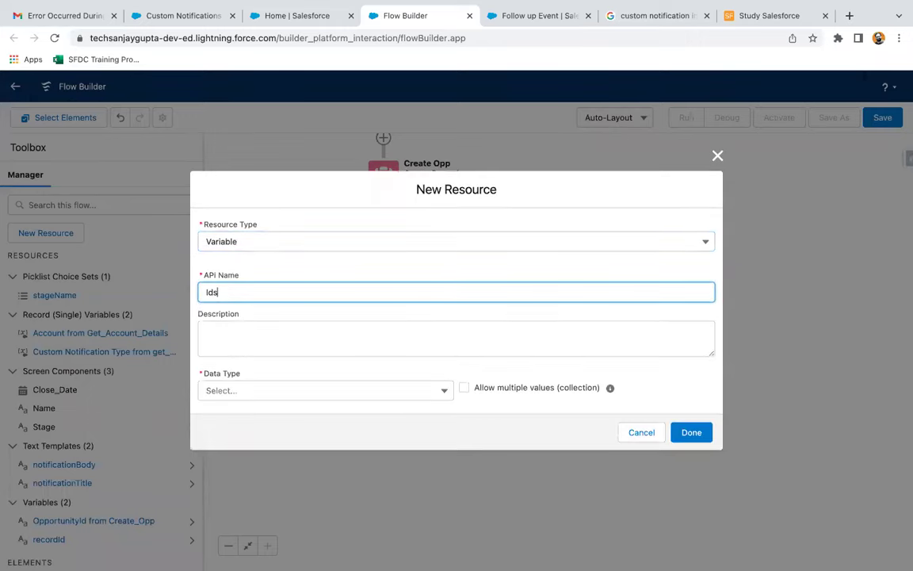
pyautogui.click(228, 389)
pyautogui.click(248, 217)
pyautogui.click(463, 350)
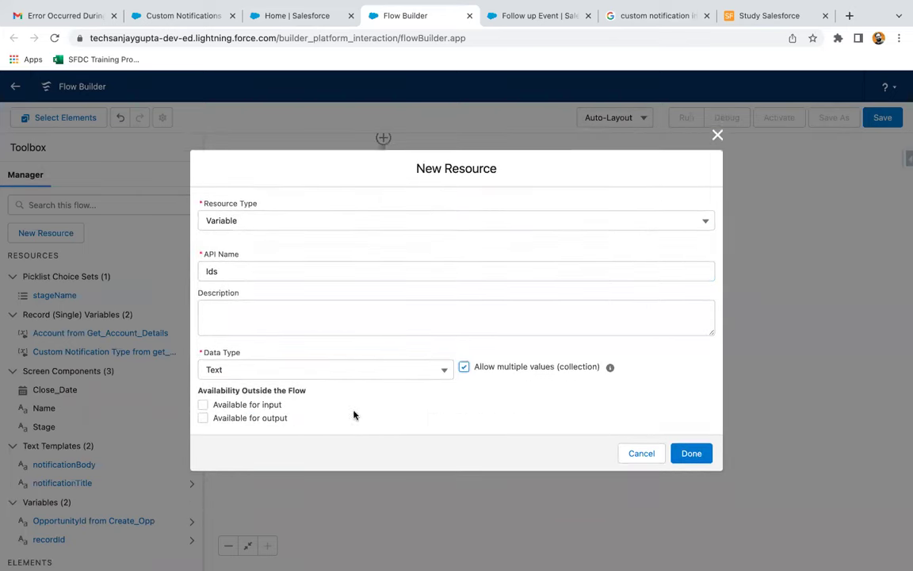
pyautogui.click(691, 452)
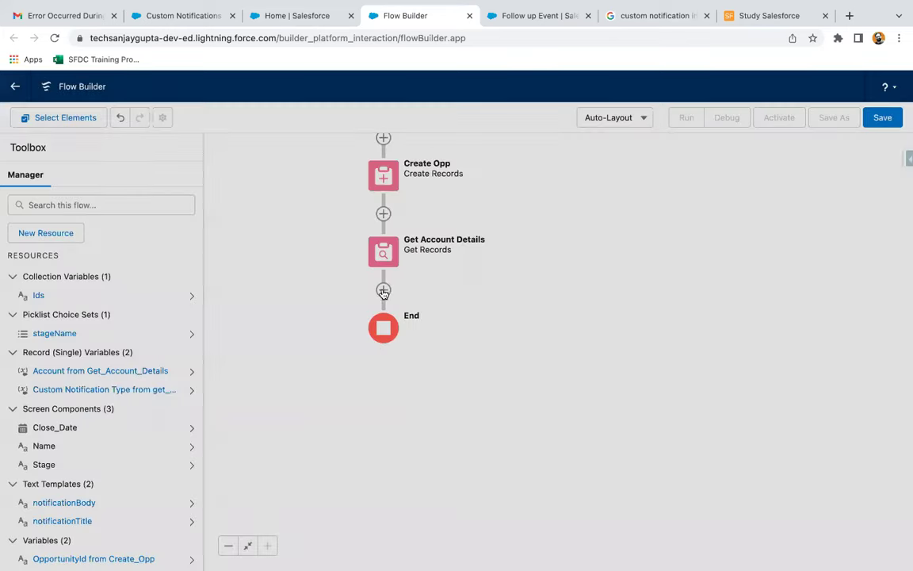
# Step: Add an Assignment element after Get Account Details and label it "Assign Owner Id"
pyautogui.click(384, 290)
pyautogui.scroll(-2, 350, 422)
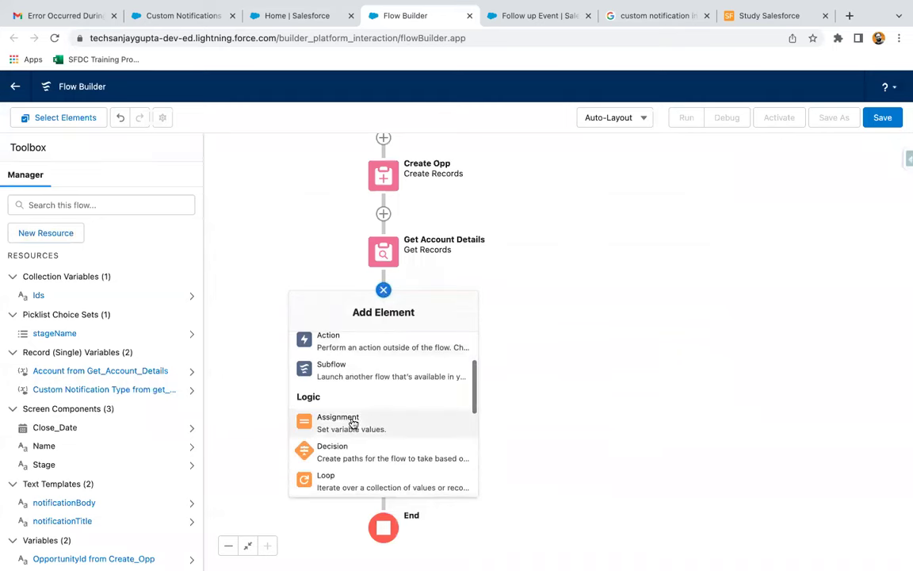
pyautogui.click(337, 428)
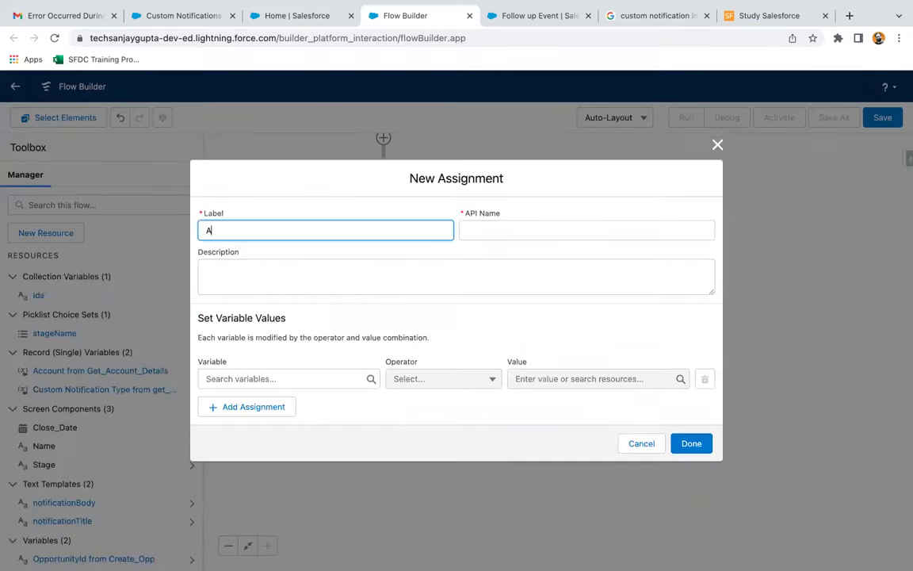
pyautogui.write('Assign Owner Id')
# Step: Make the assignment add {!Get_Account_Details.OwnerId} to the Ids collection and finish the element
pyautogui.click(275, 378)
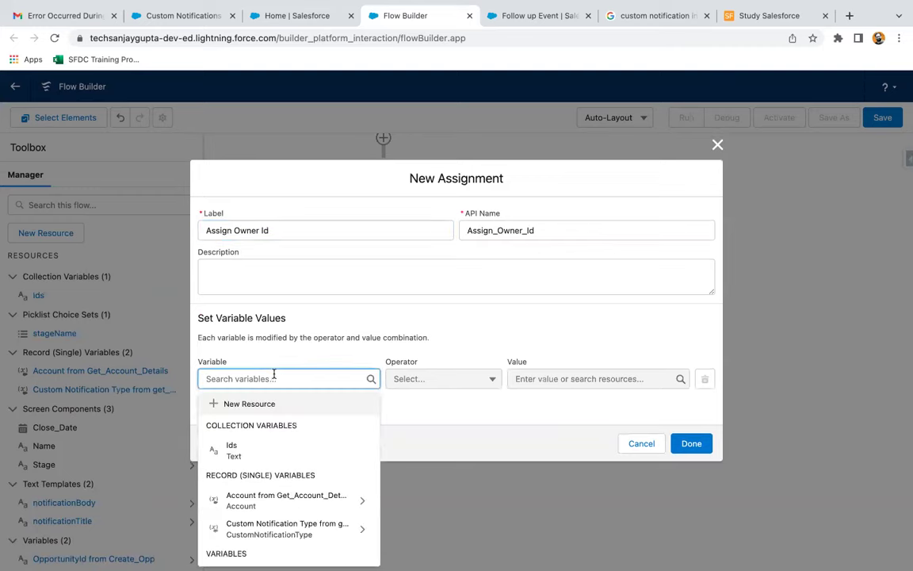
pyautogui.click(250, 450)
pyautogui.click(448, 380)
pyautogui.click(425, 426)
pyautogui.click(533, 384)
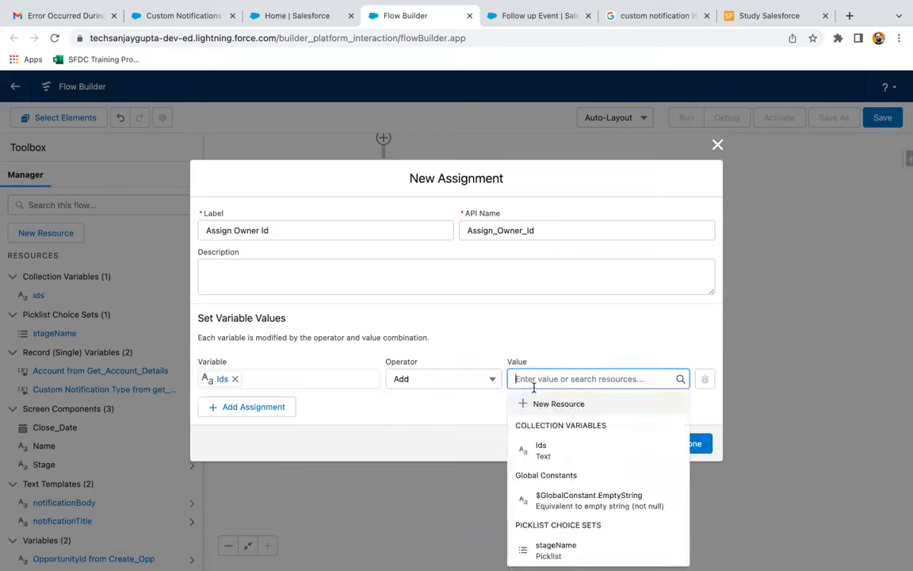
pyautogui.write('get')
pyautogui.click(587, 428)
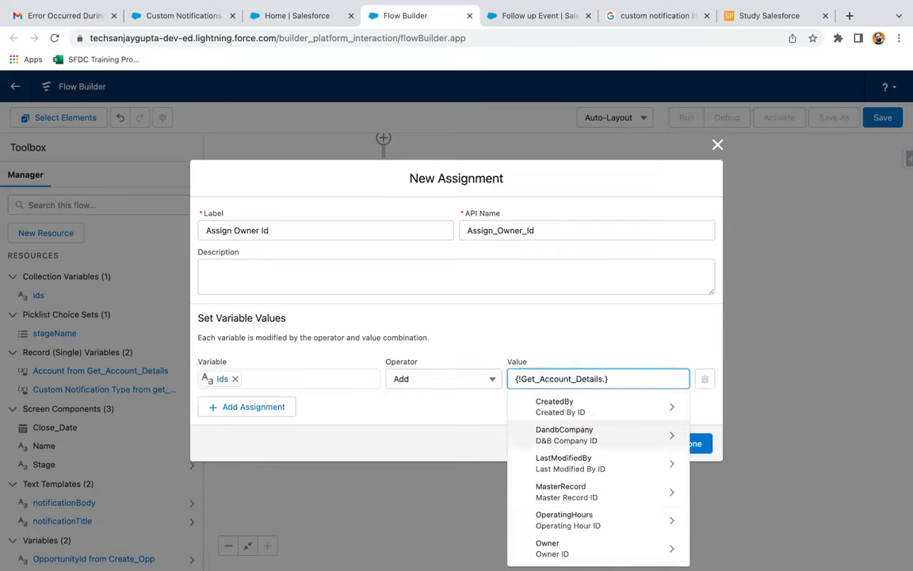
pyautogui.write('ow')
pyautogui.click(580, 435)
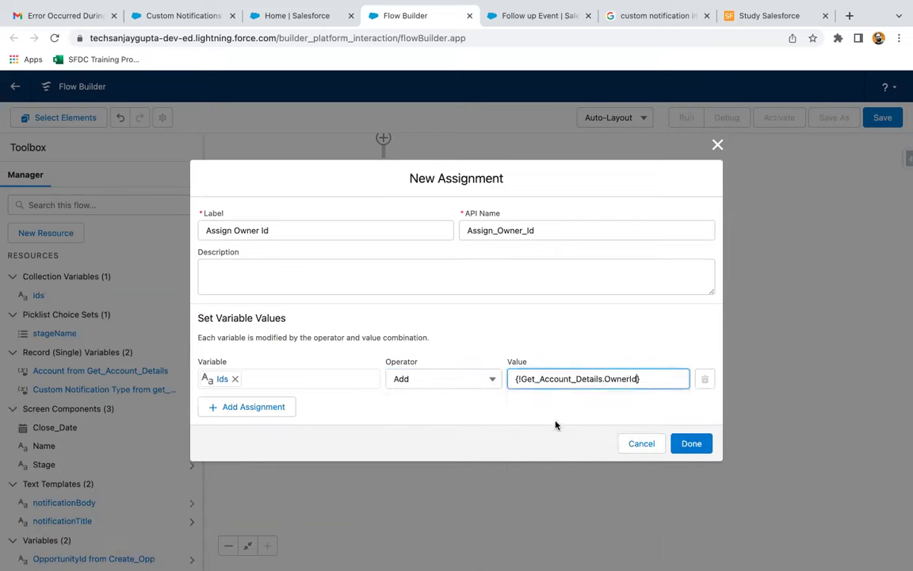
pyautogui.click(689, 445)
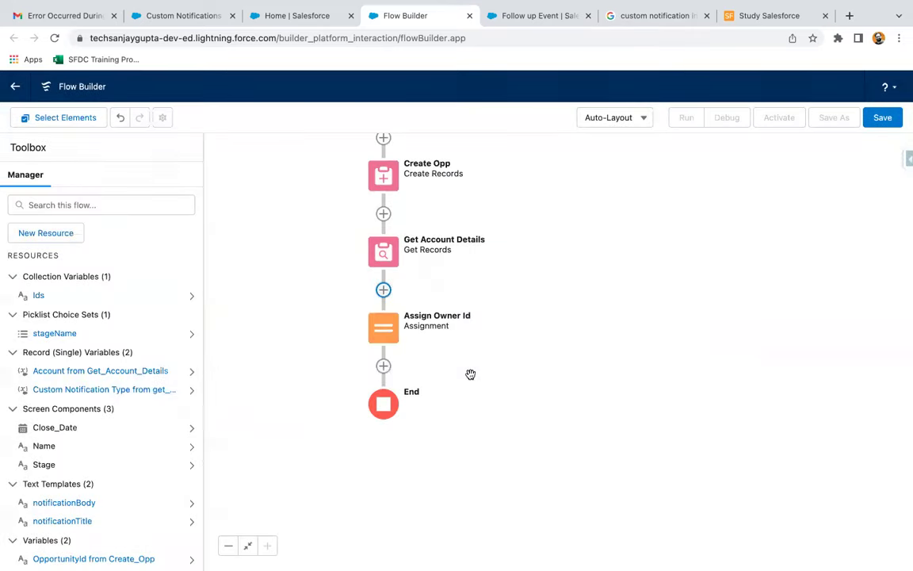
# Step: Add a Send Custom Notification action after the Assign Owner Id element and label it "Notification"
pyautogui.click(382, 368)
pyautogui.scroll(-1, 357, 476)
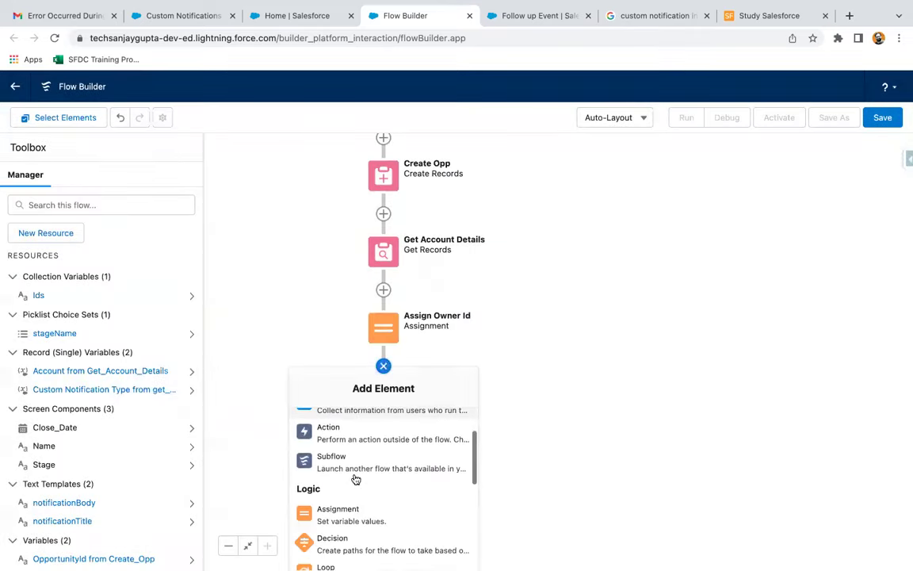
pyautogui.click(357, 436)
pyautogui.click(424, 189)
pyautogui.write('custom')
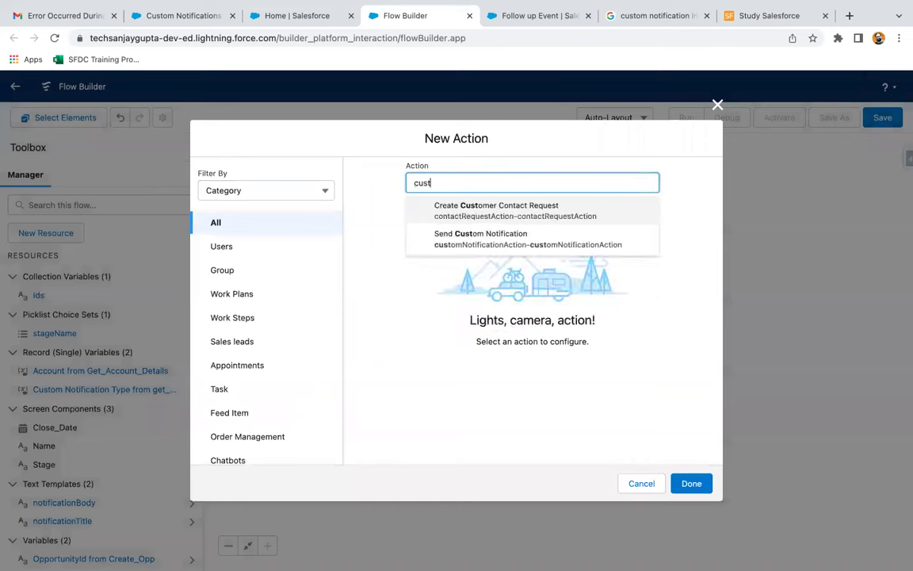
pyautogui.click(461, 237)
pyautogui.click(450, 254)
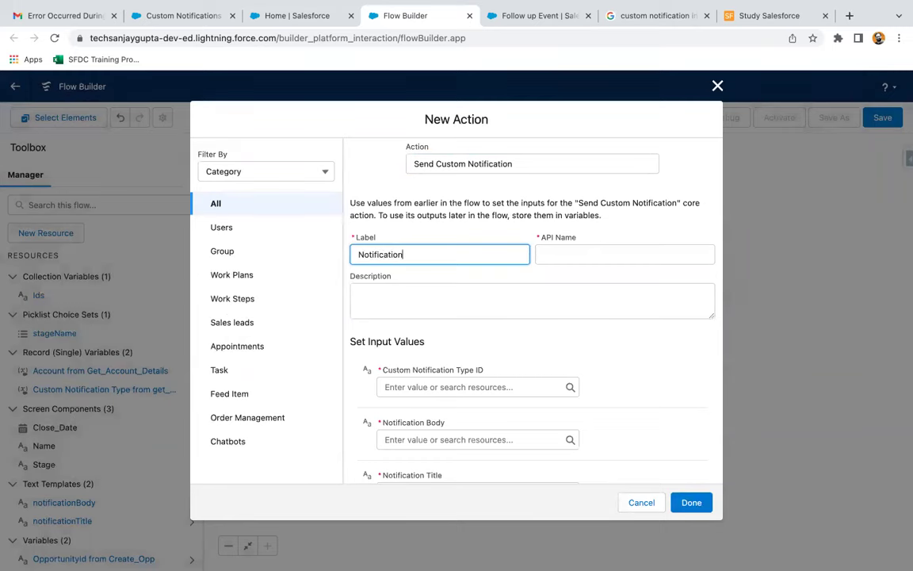
pyautogui.click(507, 341)
pyautogui.scroll(-3, 476, 317)
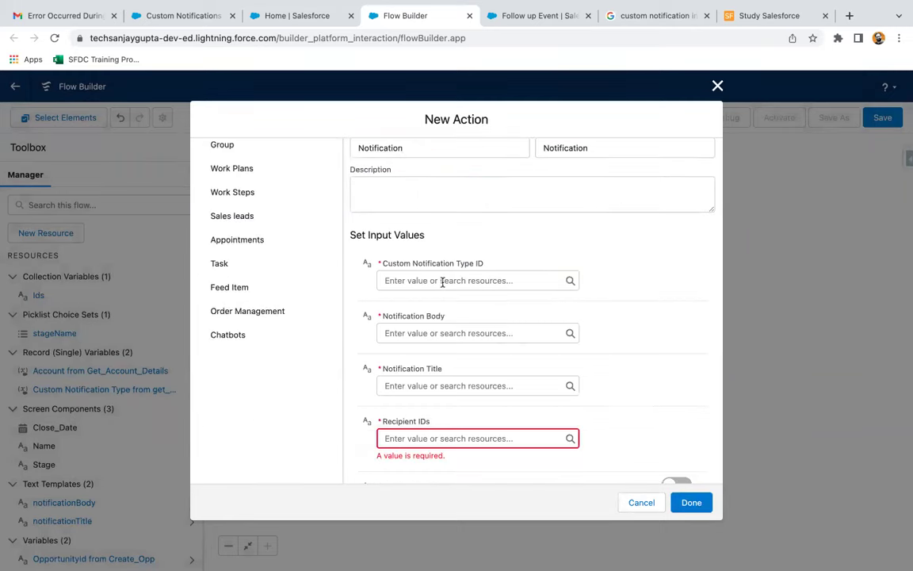
# Step: Set the action's Custom Notification Type ID to {!get_custom_notification.Id}
pyautogui.click(443, 282)
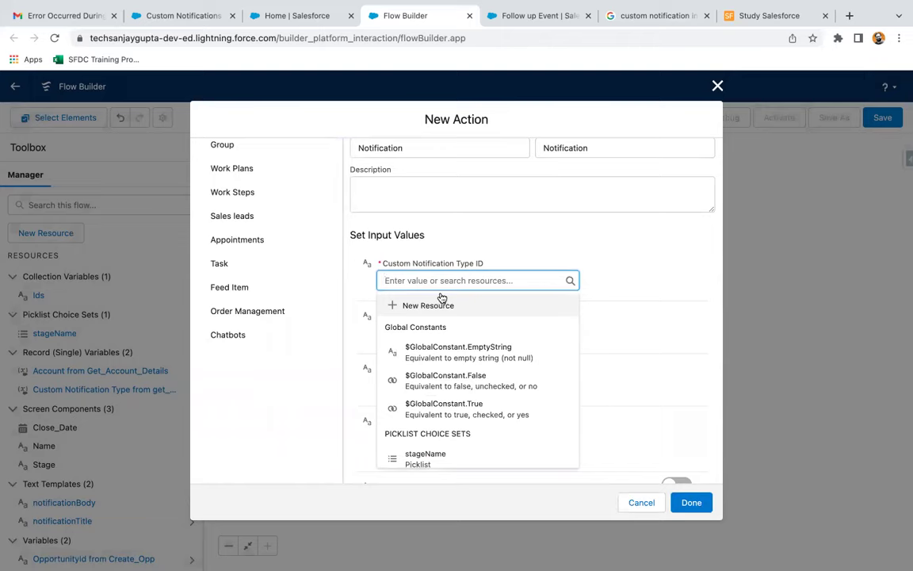
pyautogui.write('get')
pyautogui.click(463, 356)
pyautogui.write('id')
pyautogui.click(451, 386)
# Step: Set the Notification Body to {!notificationBody} and the Notification Title to {!notificationTitle}
pyautogui.click(438, 332)
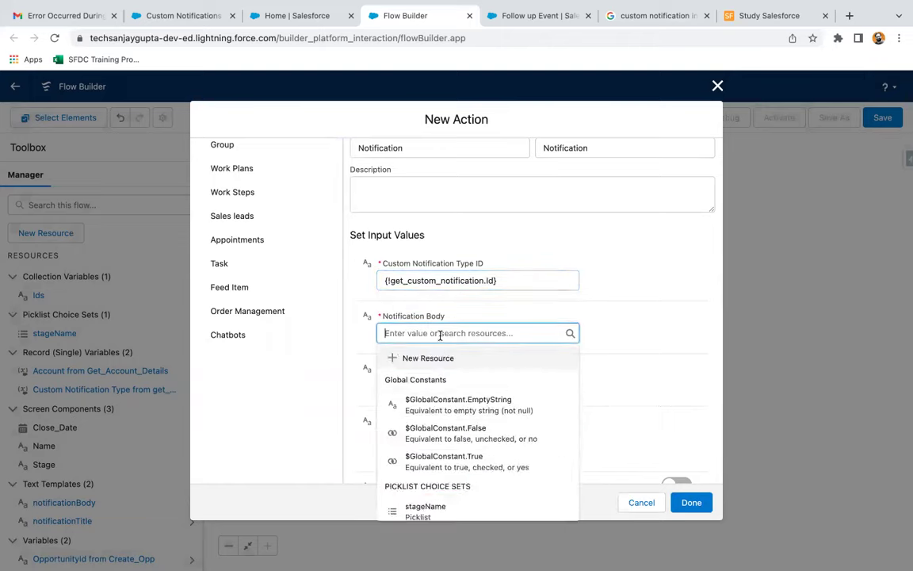
pyautogui.write('noti')
pyautogui.click(438, 432)
pyautogui.click(440, 385)
pyautogui.write('title')
pyautogui.click(452, 363)
# Step: Set the Recipient IDs to the {!Ids} collection and finish the Notification action
pyautogui.click(453, 438)
pyautogui.write('ids')
pyautogui.click(460, 415)
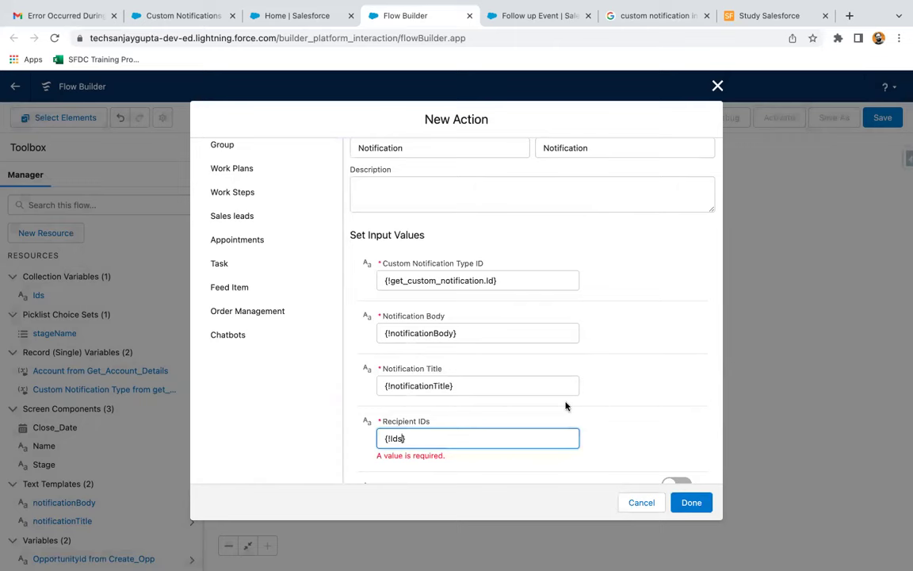
pyautogui.scroll(-3, 591, 404)
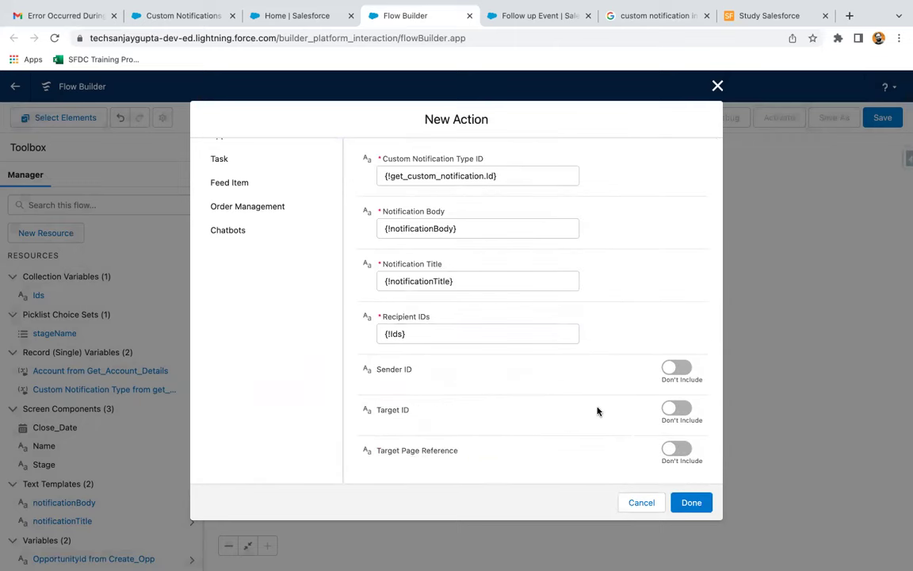
pyautogui.scroll(5, 595, 409)
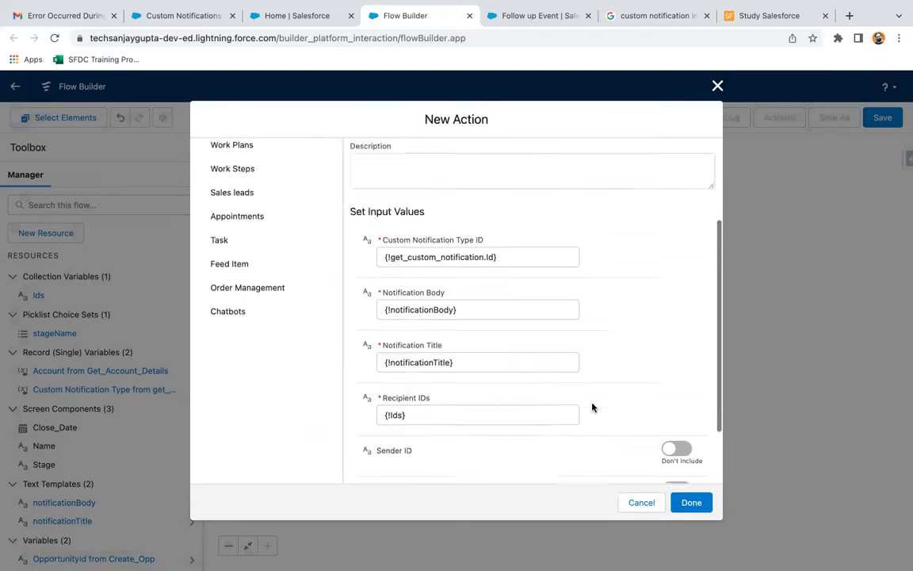
pyautogui.scroll(-4, 593, 407)
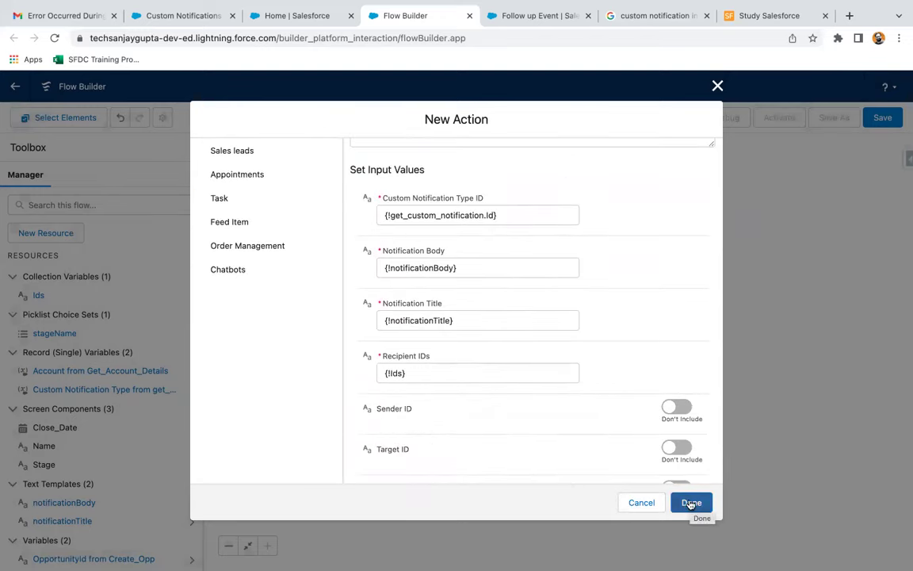
pyautogui.click(690, 502)
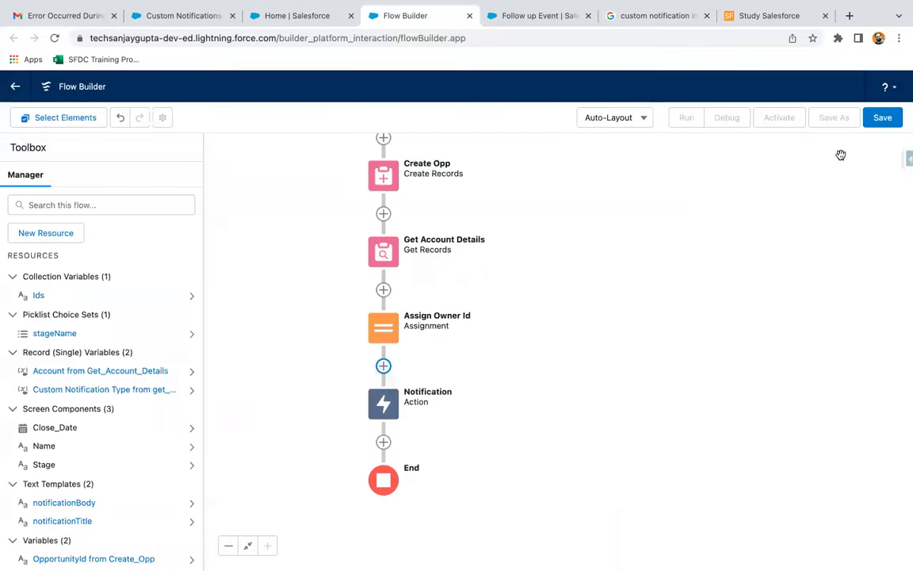
# Step: Save the flow with the label "Send Custom Notification on Opp Creation" and activate it
pyautogui.click(883, 118)
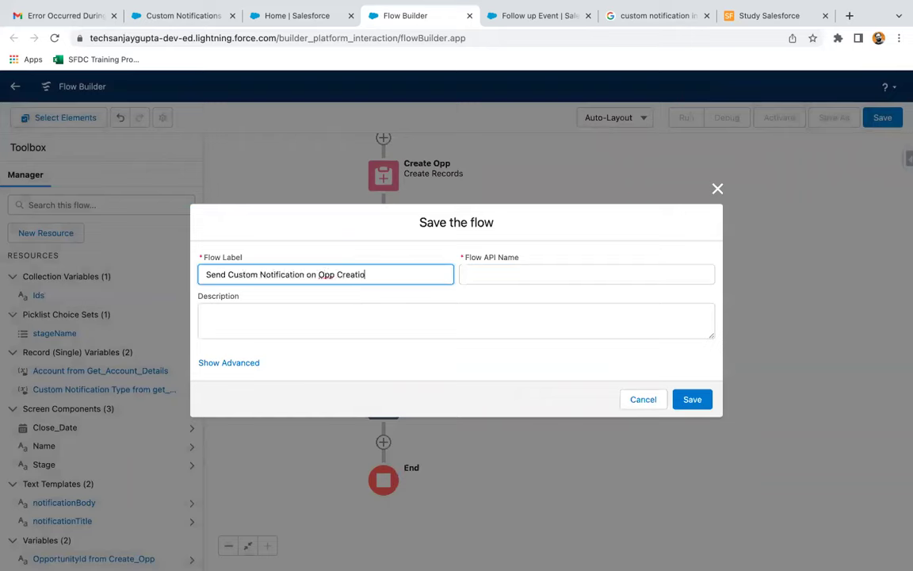
pyautogui.click(420, 326)
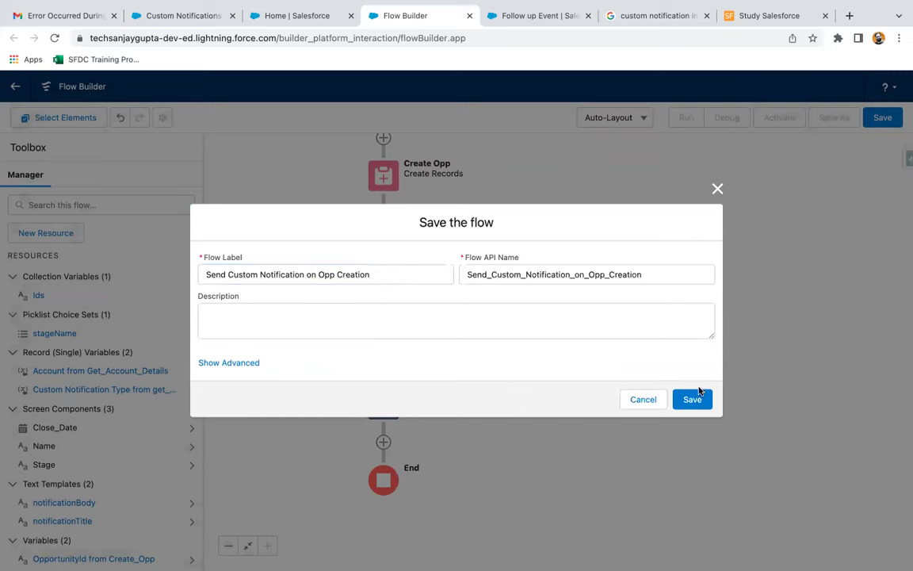
pyautogui.click(694, 398)
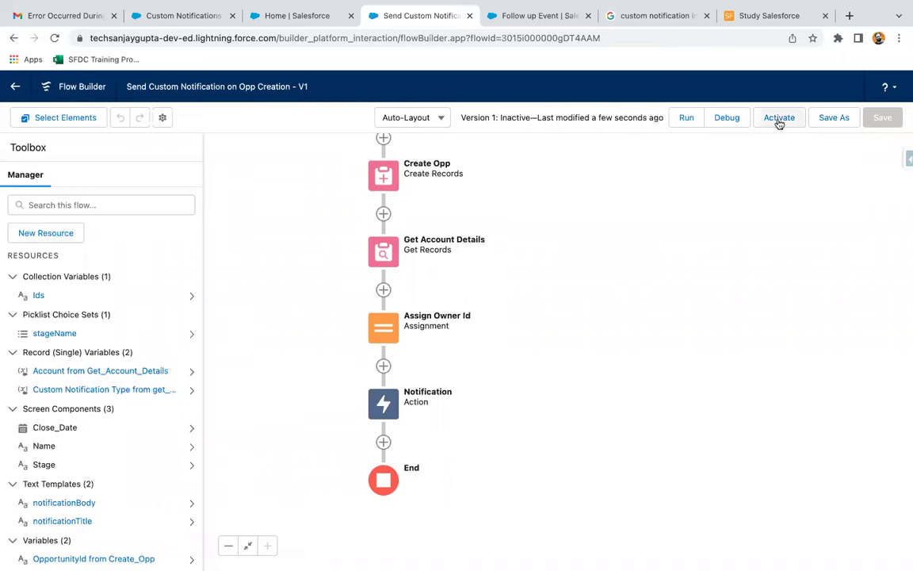
pyautogui.click(779, 118)
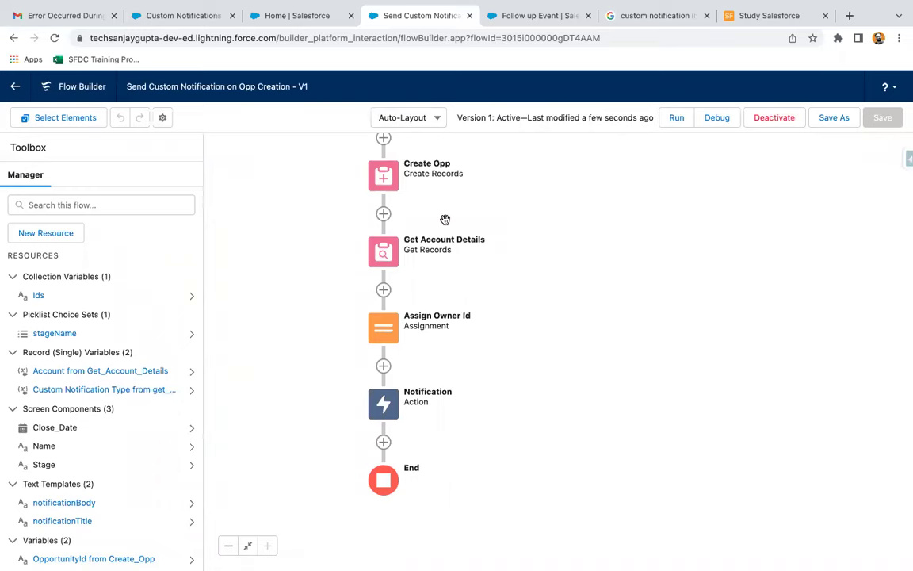
# Step: Open the Acc 1102 account record from the accounts list and edit its record page
pyautogui.click(539, 16)
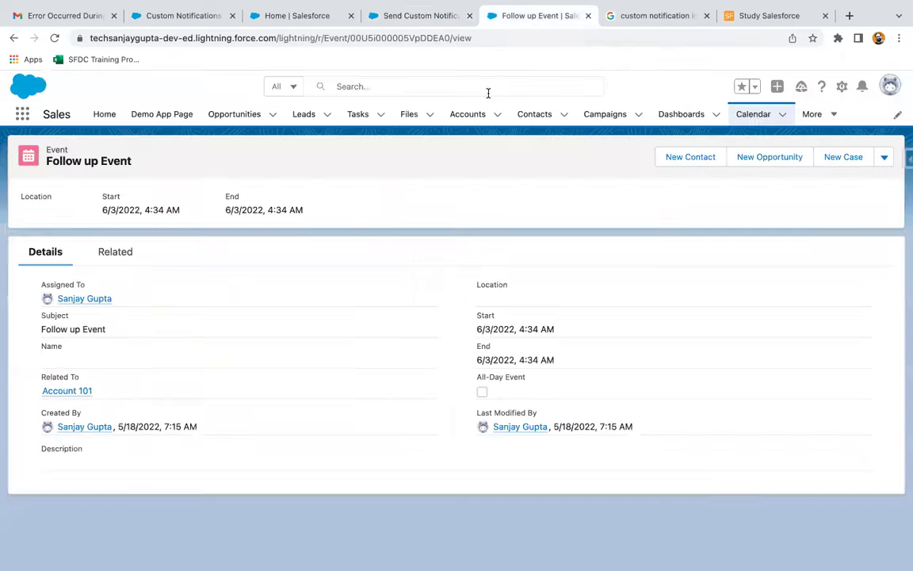
pyautogui.click(469, 115)
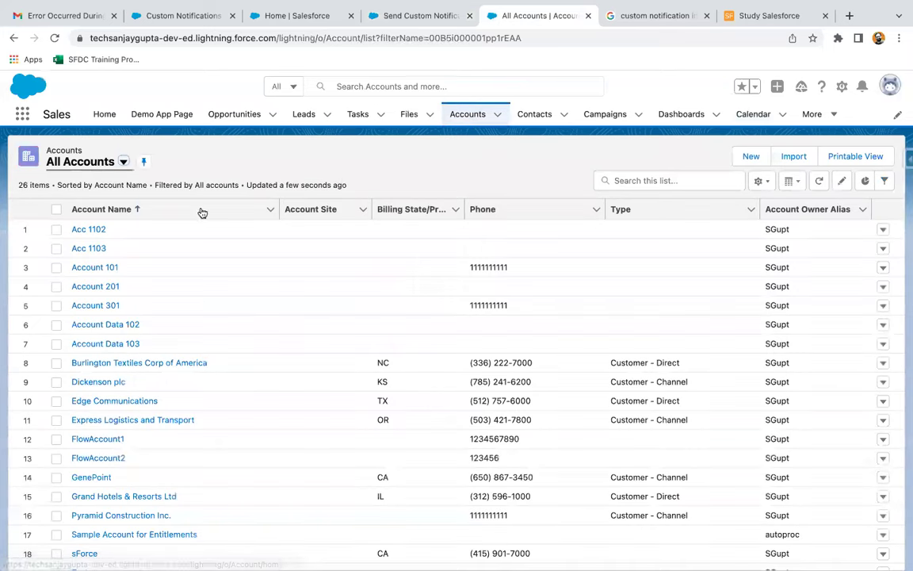
pyautogui.click(90, 230)
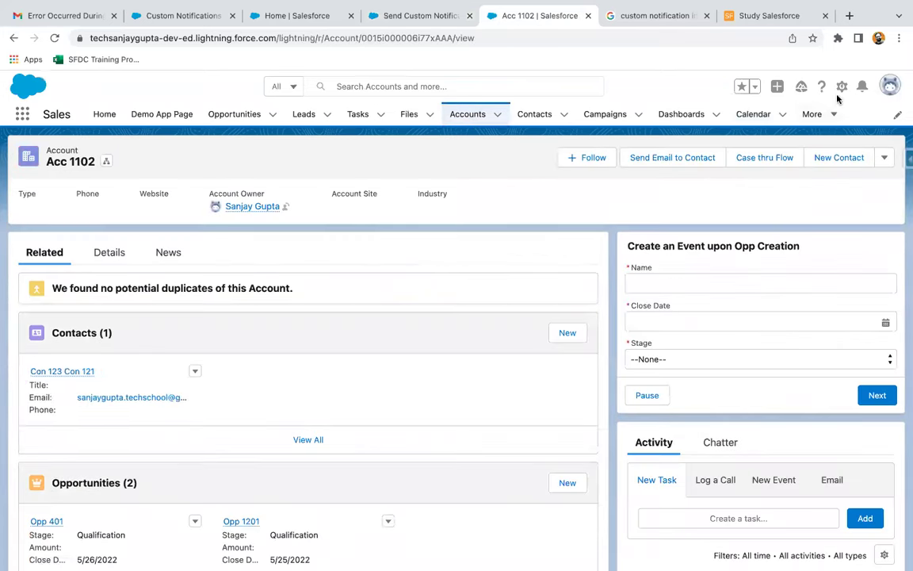
pyautogui.click(842, 87)
pyautogui.click(777, 234)
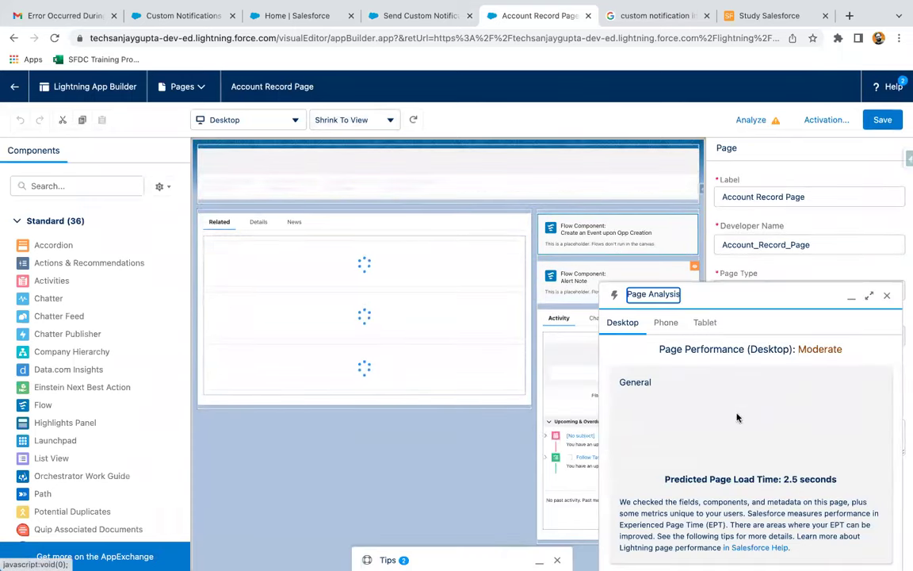
# Step: Switch the "Create an Event upon Opp Creation" component to the "Send Custom Notification on Opp Creation" flow with record ID passed, and save the page
pyautogui.click(886, 295)
pyautogui.click(589, 232)
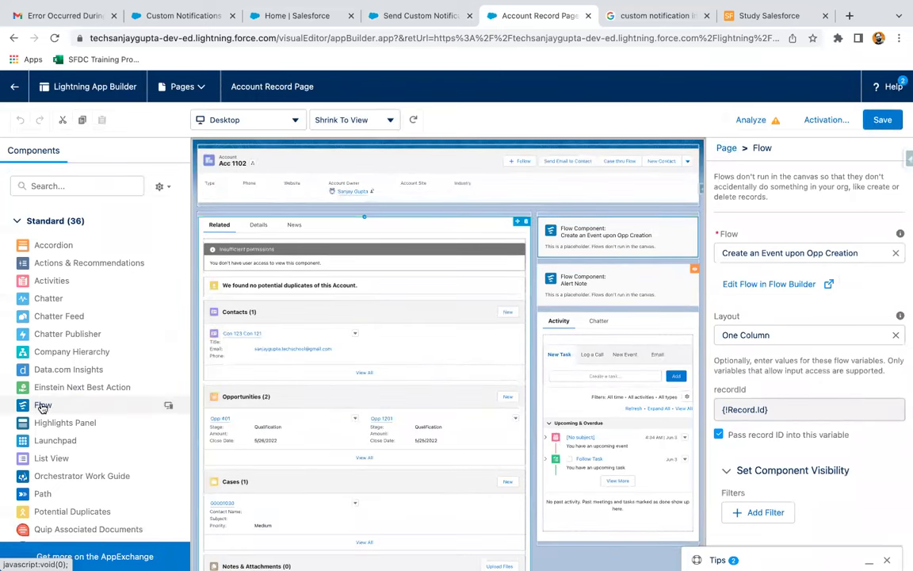
pyautogui.click(768, 252)
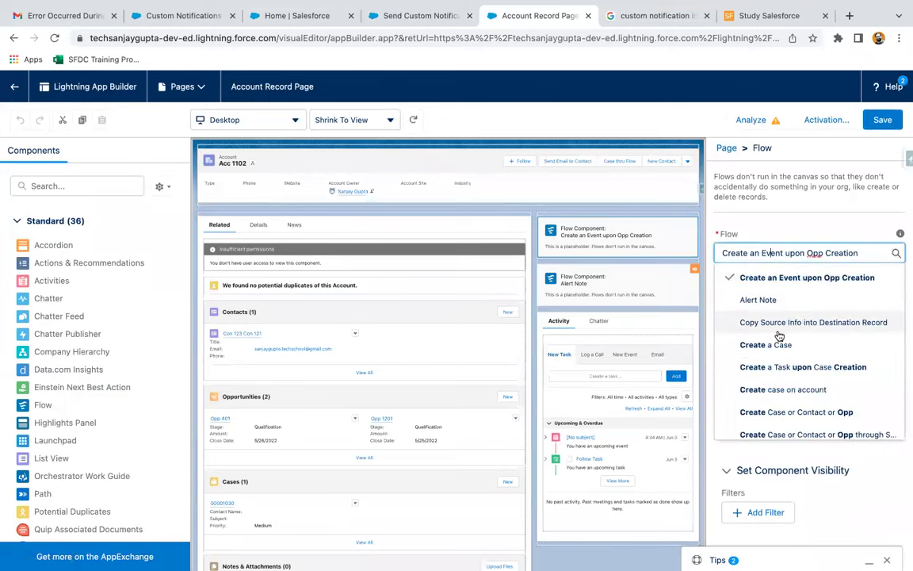
pyautogui.scroll(-5, 779, 336)
pyautogui.scroll(-3, 779, 336)
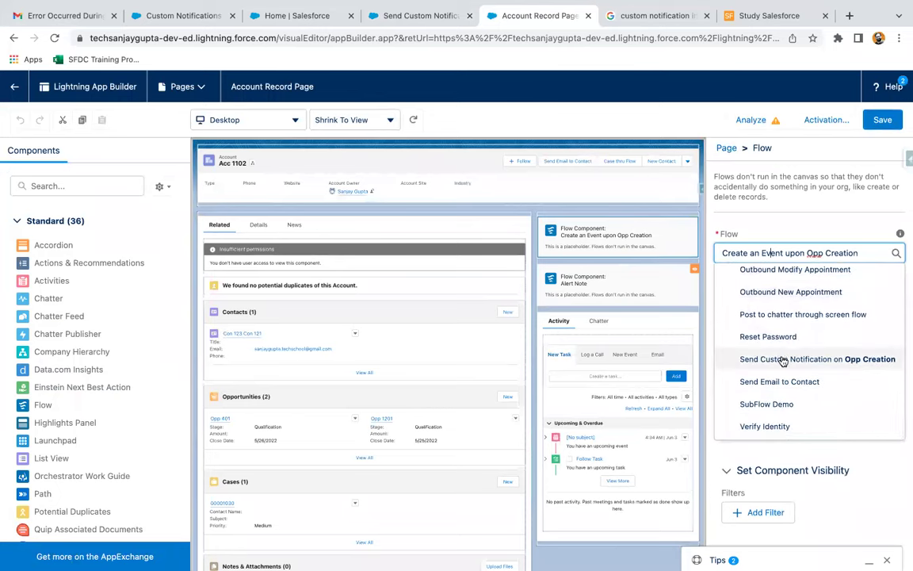
pyautogui.click(783, 360)
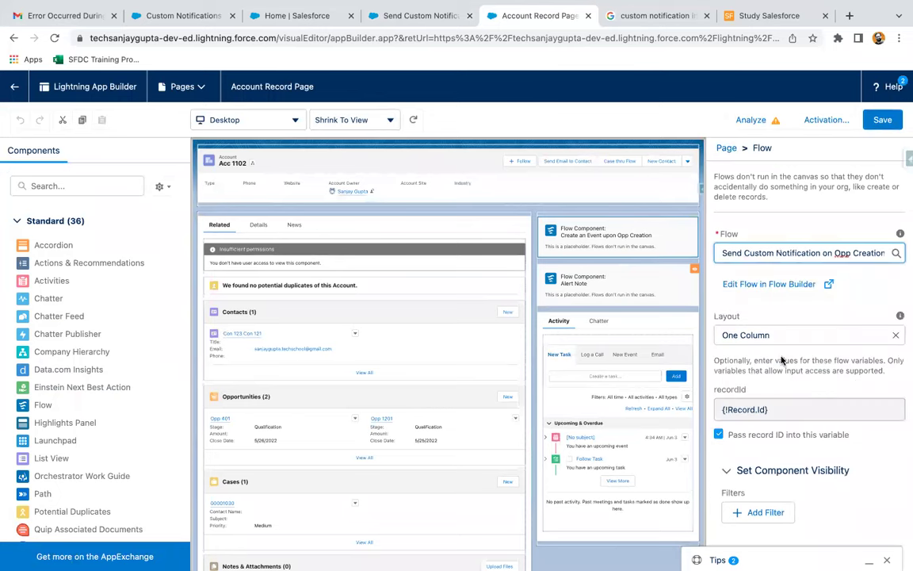
pyautogui.click(718, 435)
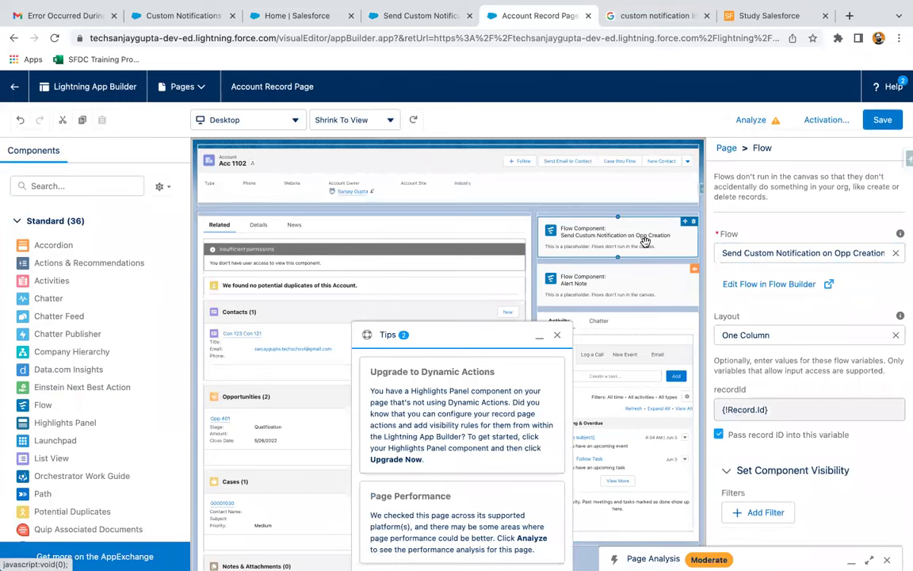
pyautogui.click(883, 120)
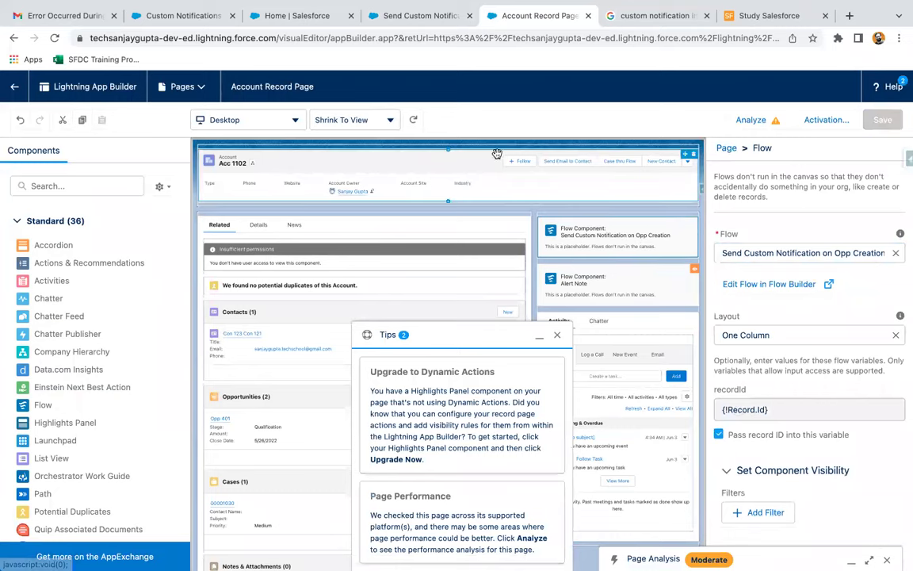
pyautogui.click(14, 86)
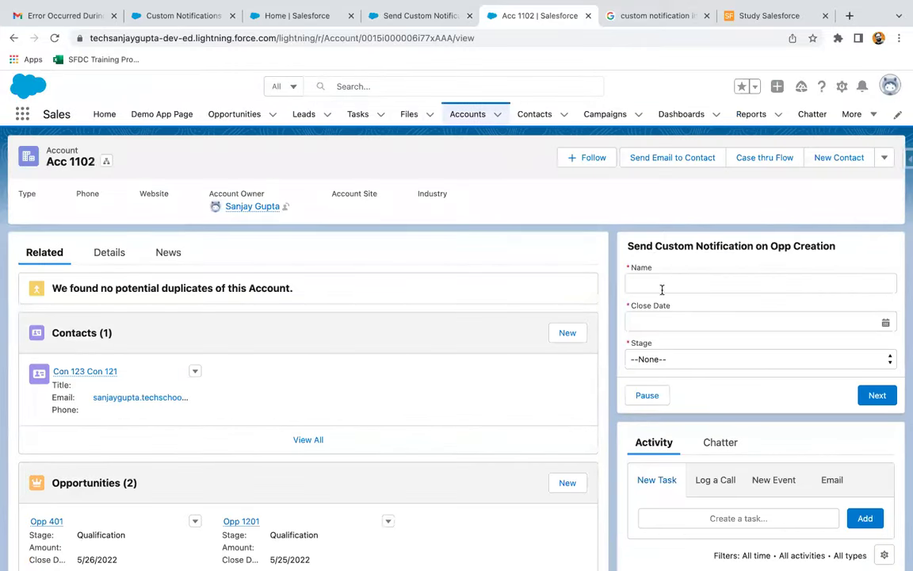
# Step: Run the flow on Acc 1102 with name "Opp 501", close date May 24, 2022 and stage Qualification
pyautogui.click(664, 286)
pyautogui.click(697, 261)
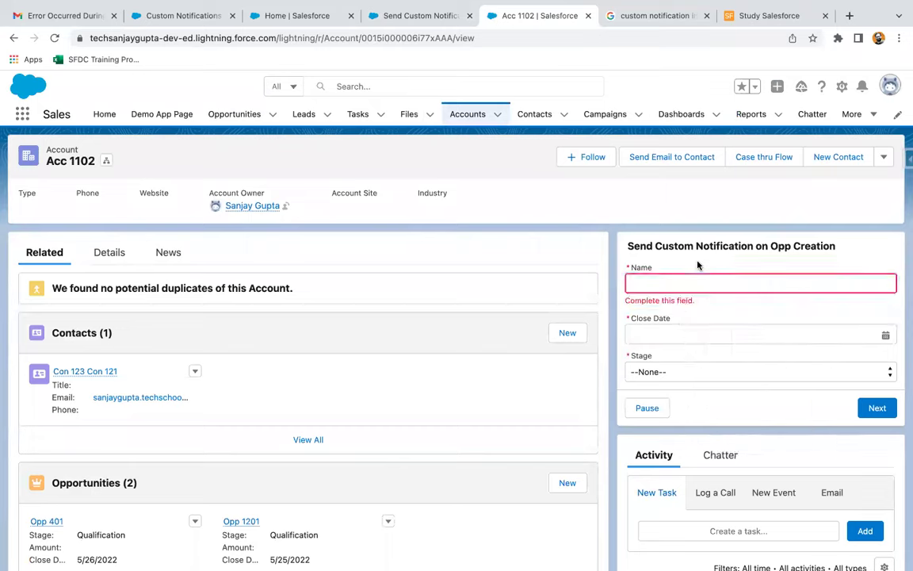
pyautogui.click(689, 287)
pyautogui.write('Opp 501')
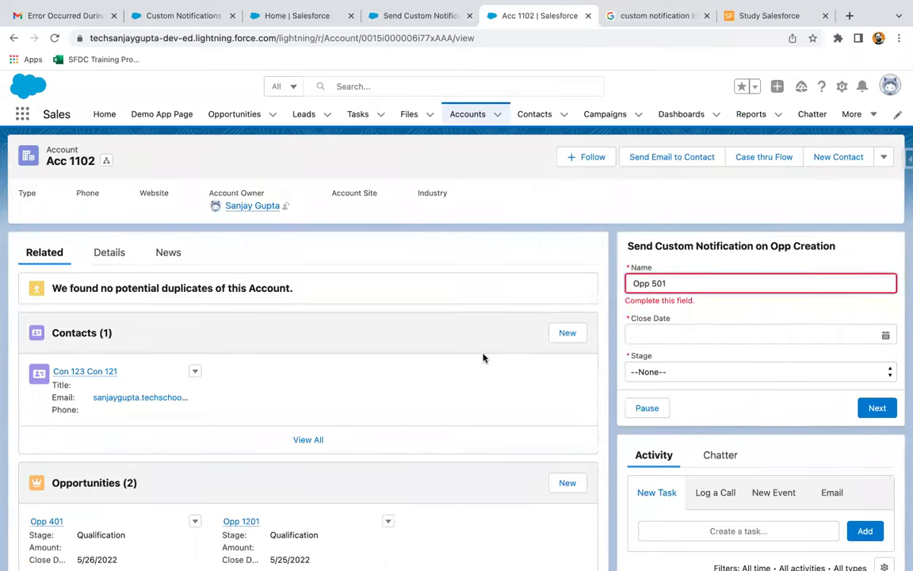
pyautogui.scroll(-2, 483, 358)
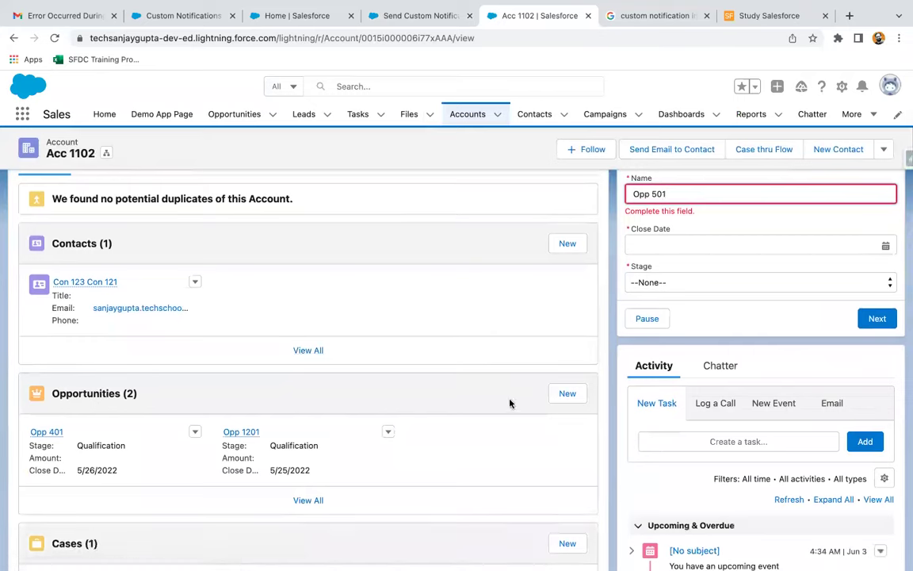
pyautogui.press('Tab')
pyautogui.click(747, 233)
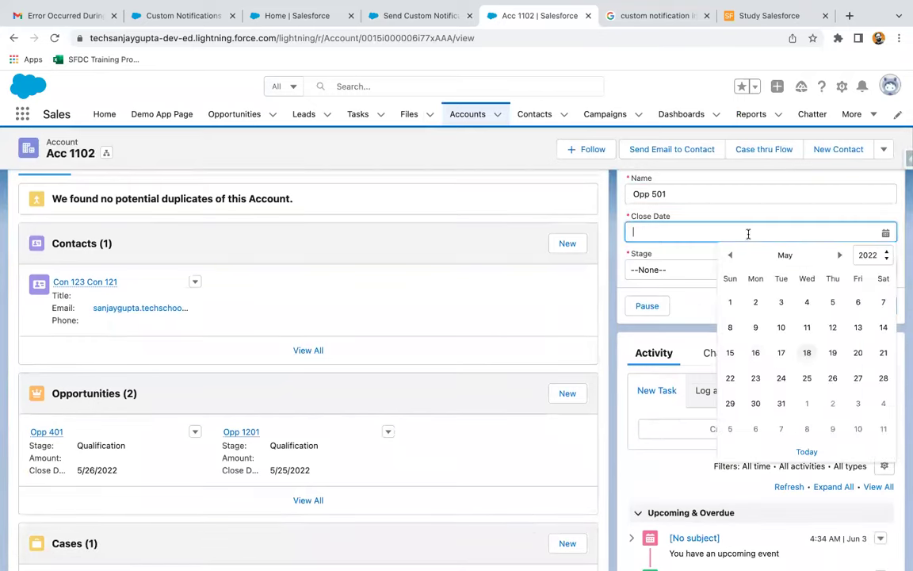
pyautogui.click(780, 378)
pyautogui.click(718, 270)
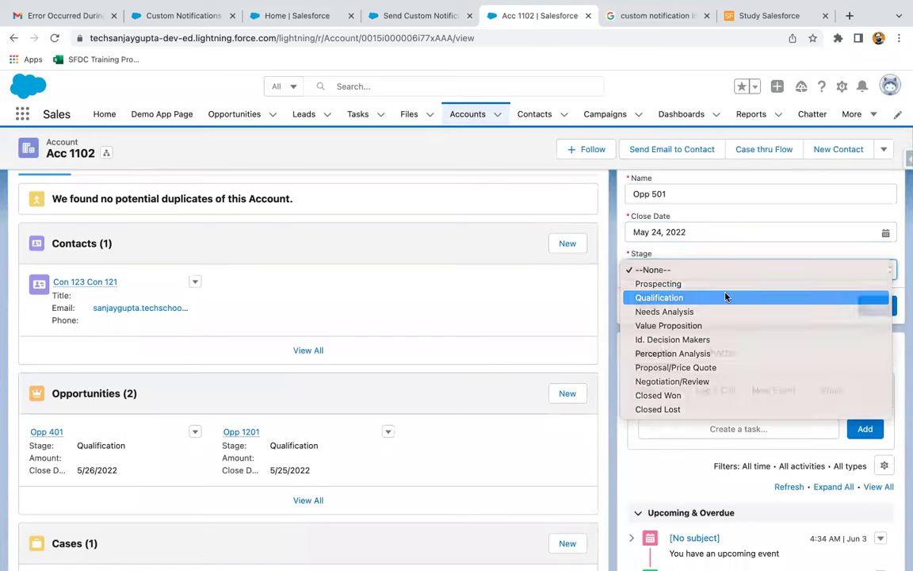
pyautogui.click(725, 298)
pyautogui.click(872, 306)
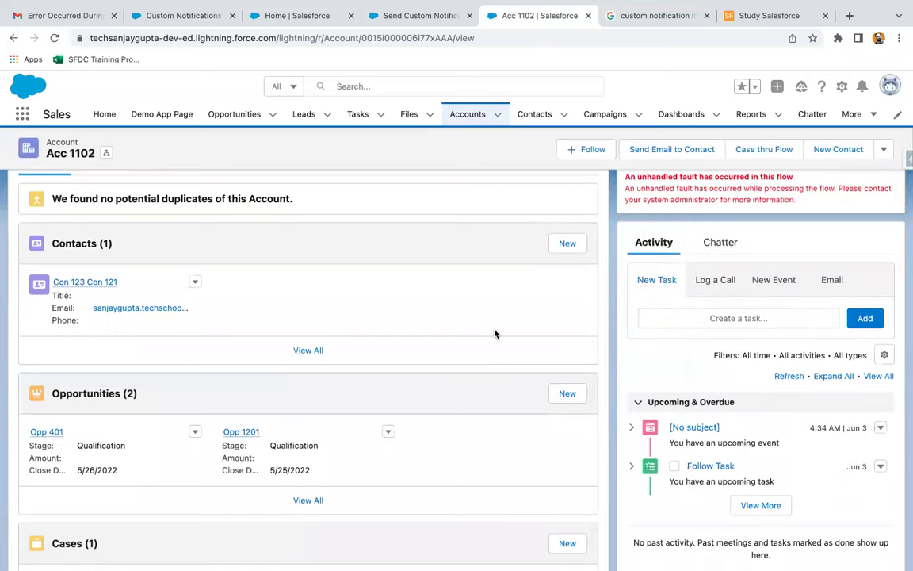
# Step: Switch to the Gmail inbox and open the newest flow error email to read the fault's cause
pyautogui.scroll(2, 569, 310)
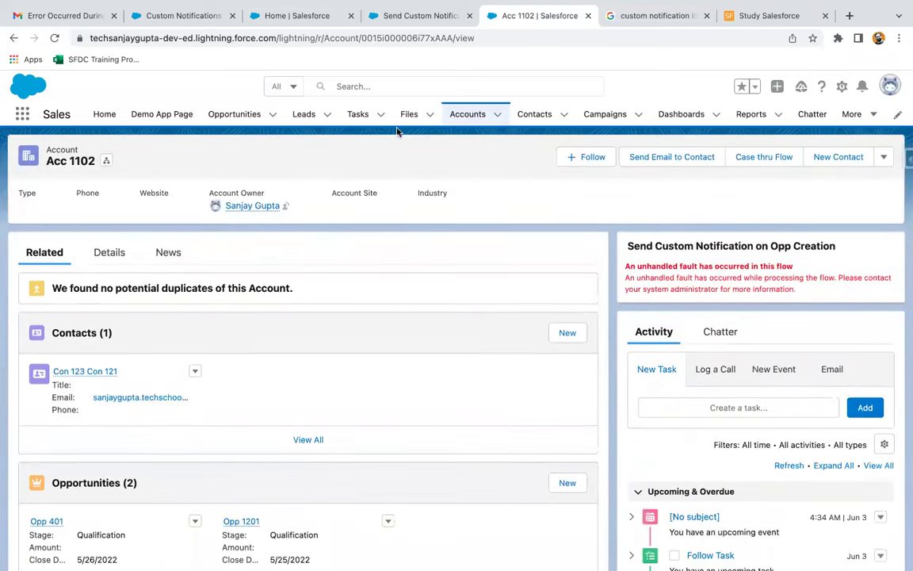
pyautogui.click(68, 15)
pyautogui.click(54, 170)
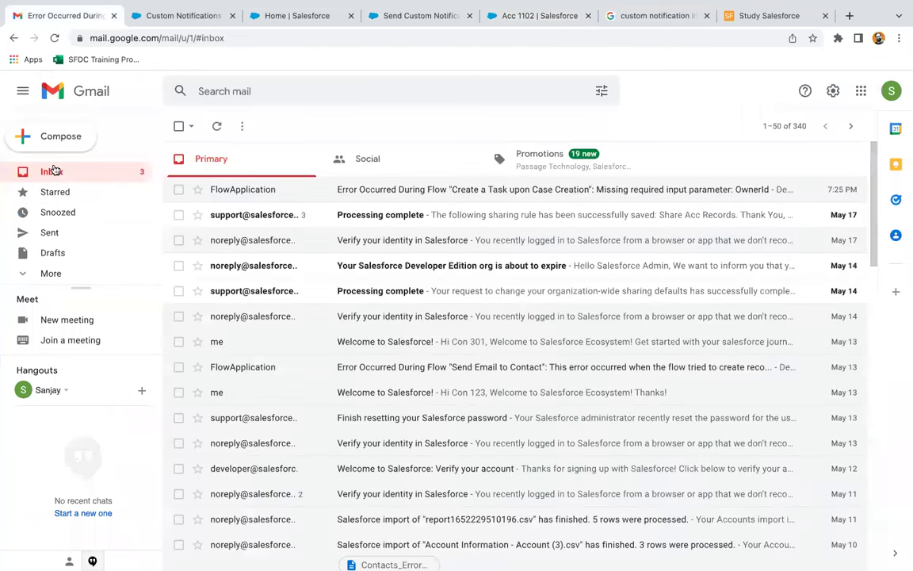
pyautogui.click(341, 190)
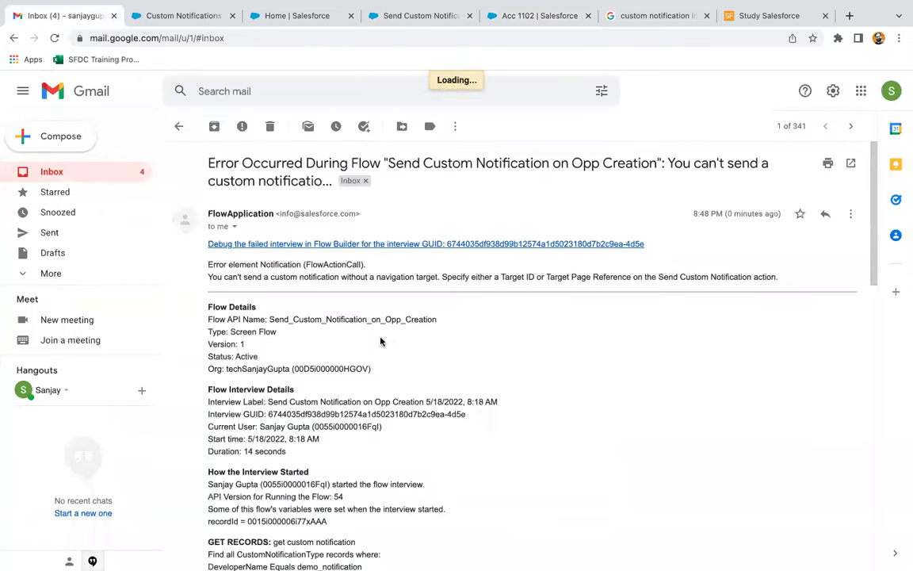
# Step: Return to the flow, include Target ID {!recordId} in the Notification action, and save the flow as a new version
pyautogui.scroll(-1, 380, 341)
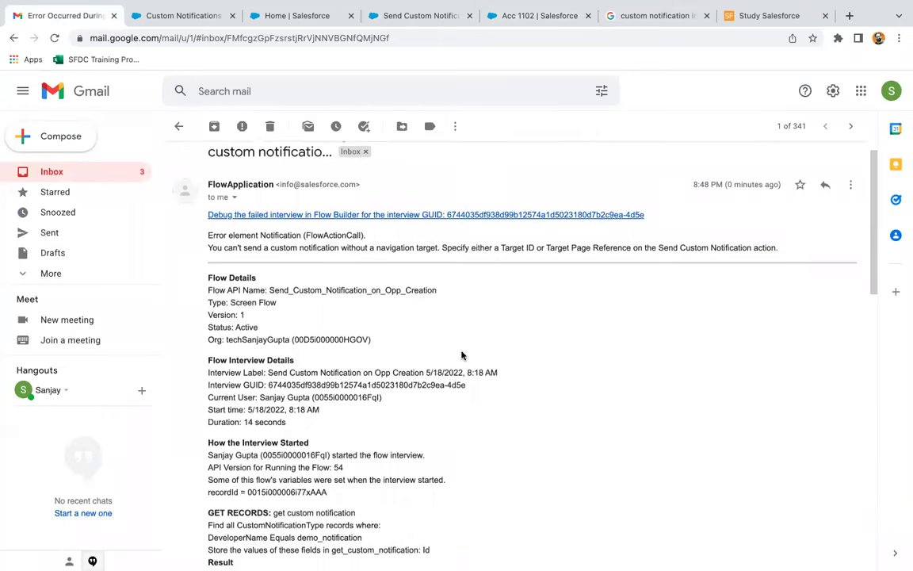
pyautogui.scroll(-3, 460, 354)
pyautogui.click(430, 15)
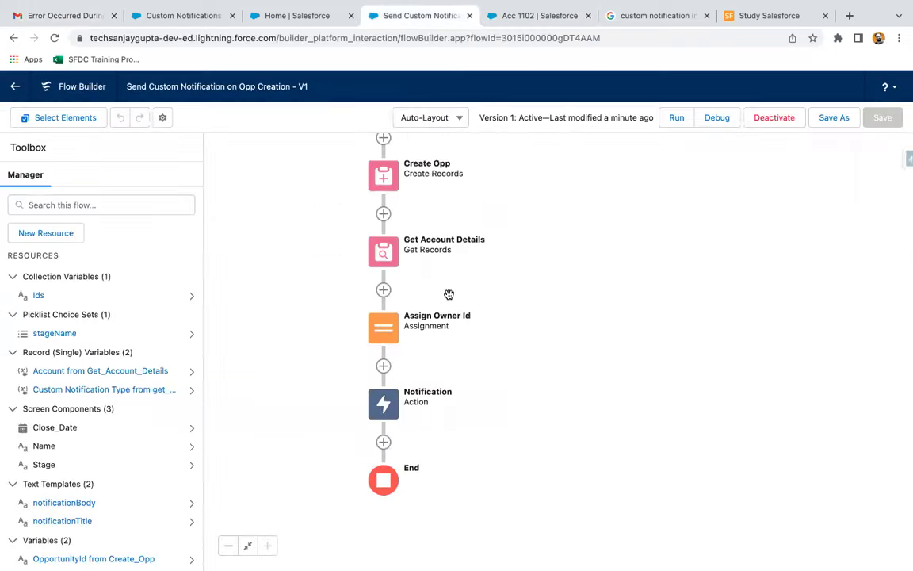
pyautogui.doubleClick(386, 400)
pyautogui.scroll(-2, 437, 354)
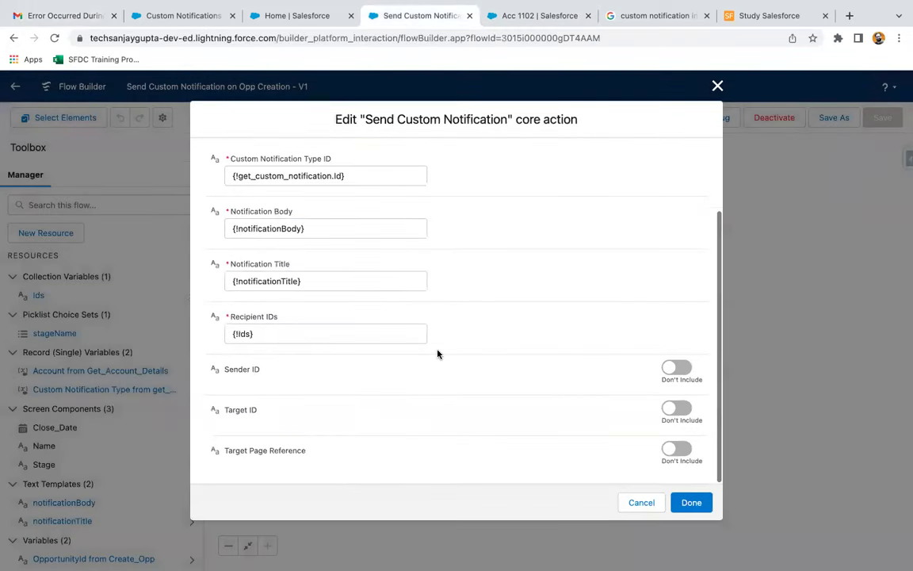
pyautogui.click(674, 410)
pyautogui.scroll(-1, 404, 416)
pyautogui.click(301, 415)
pyautogui.write('rec')
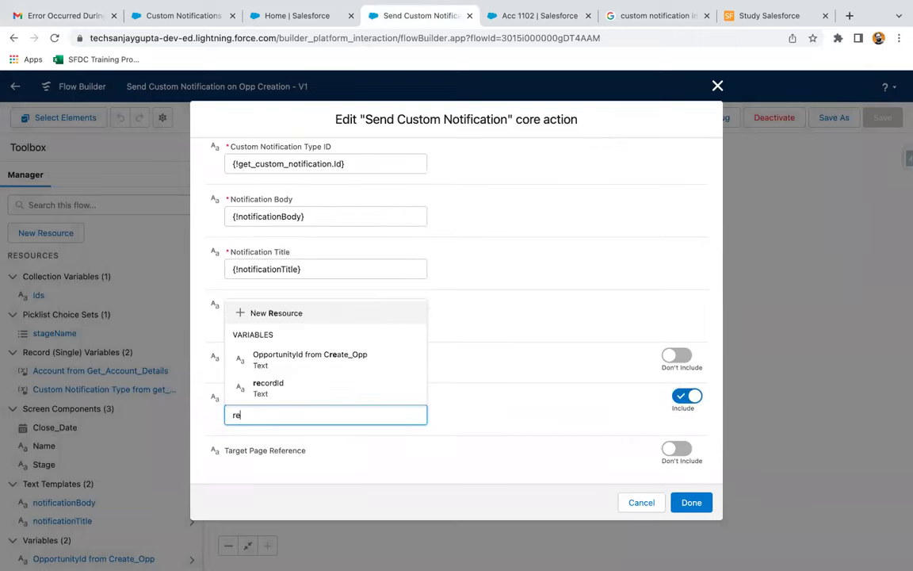
pyautogui.click(287, 390)
pyautogui.click(476, 383)
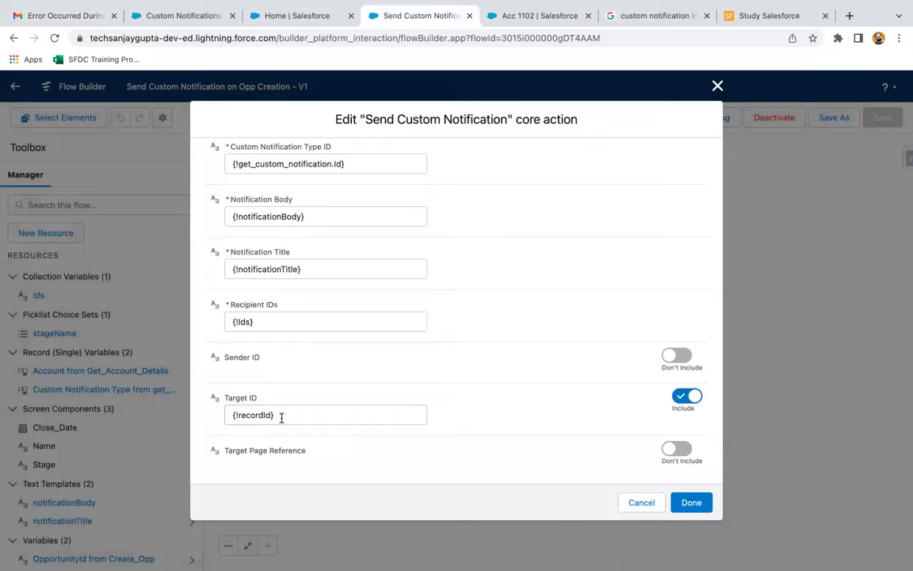
pyautogui.click(689, 501)
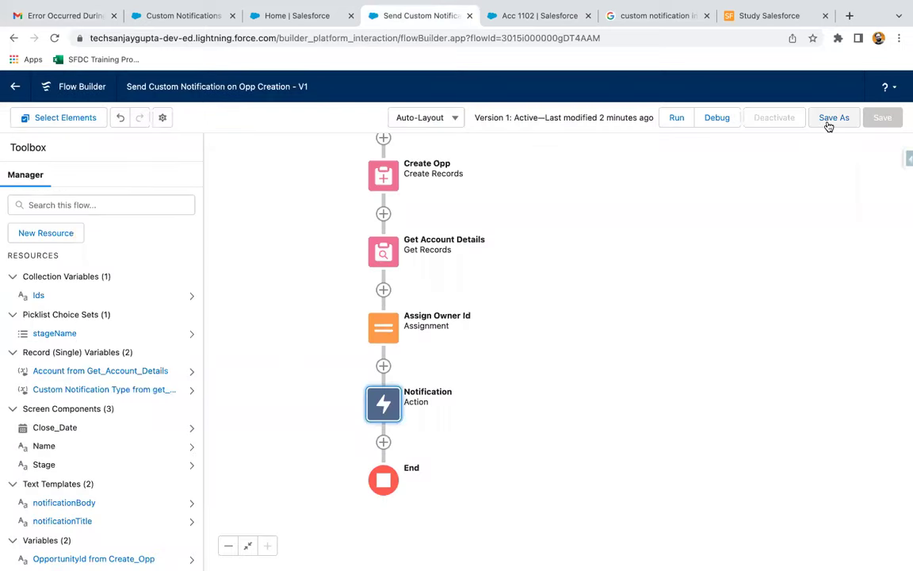
pyautogui.click(832, 118)
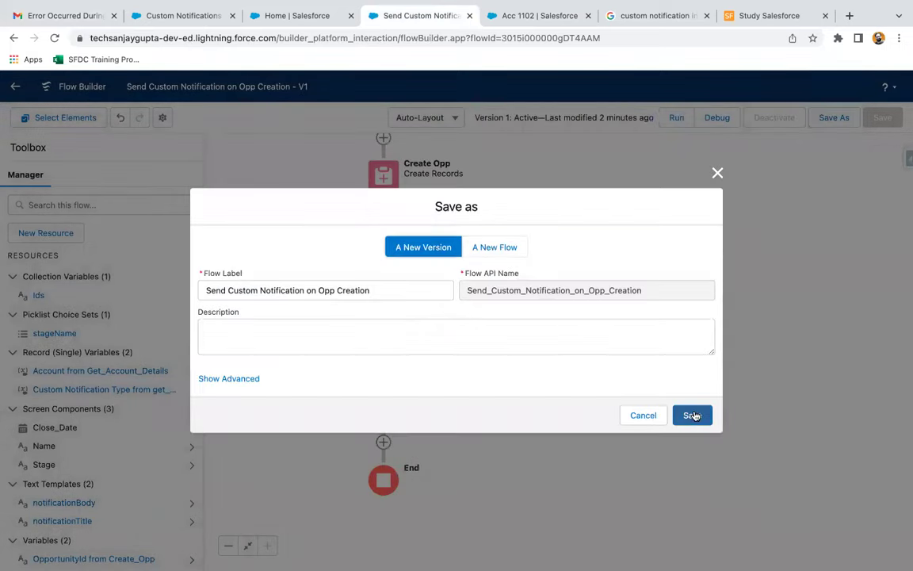
pyautogui.click(691, 413)
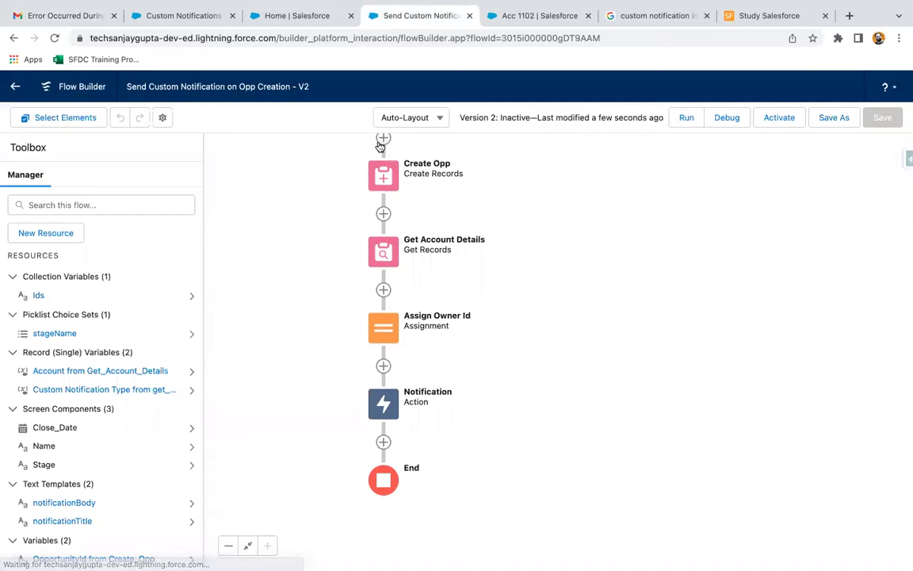
# Step: Reload the Acc 1102 record and run the flow with name "Opp 501", close date May 25, 2022 and stage Prospecting
pyautogui.click(540, 18)
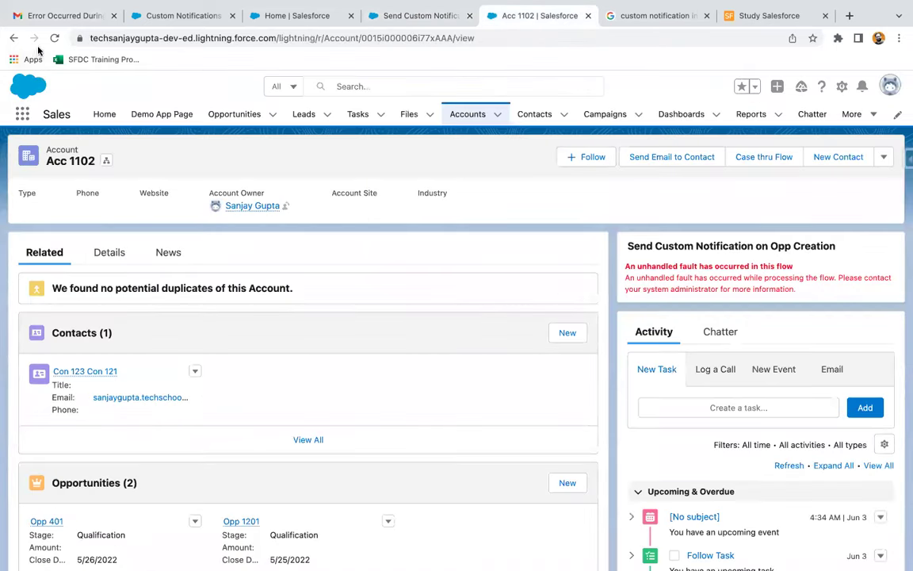
pyautogui.click(52, 37)
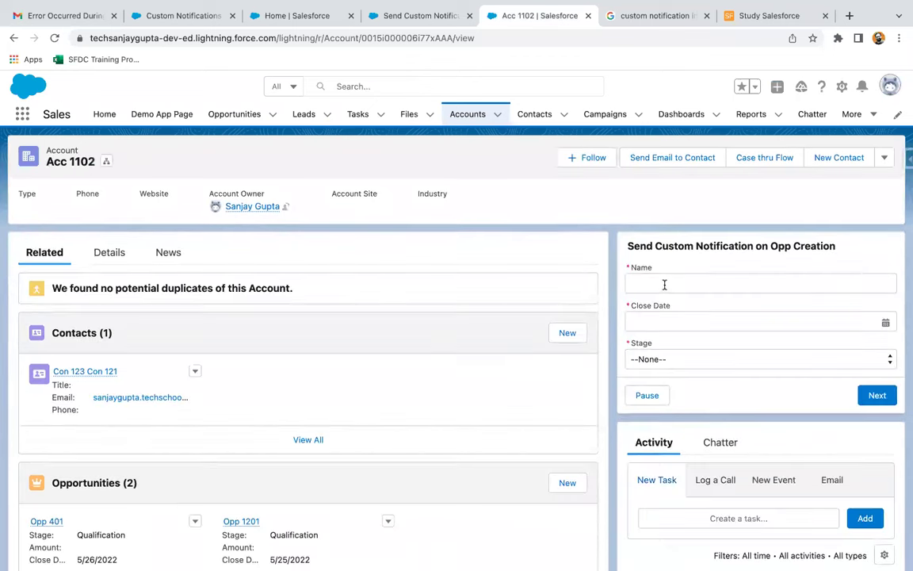
pyautogui.click(664, 284)
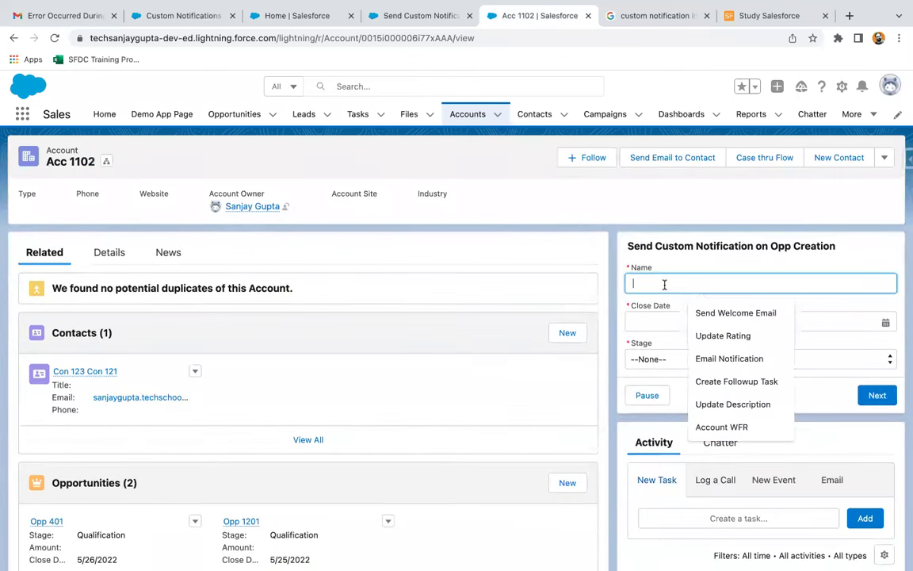
pyautogui.write('Opp')
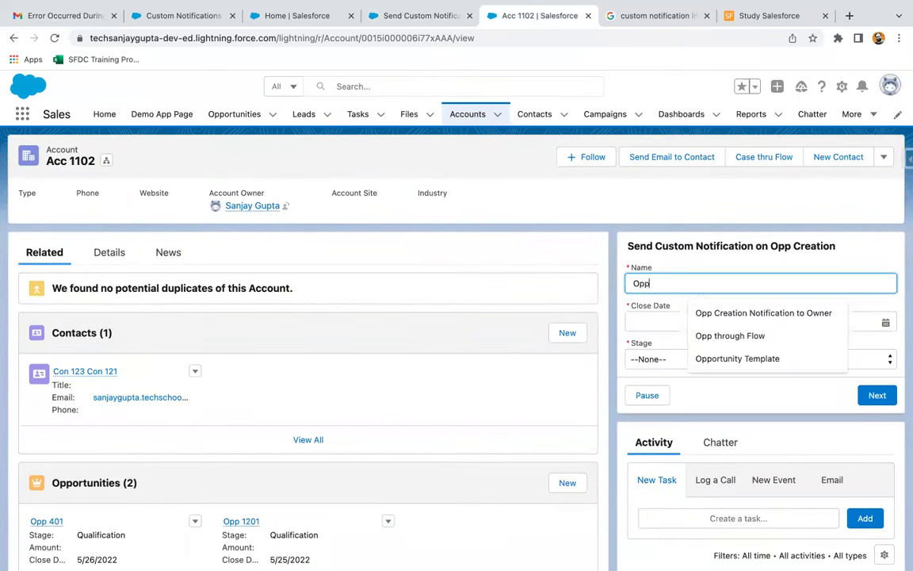
pyautogui.write(' 50')
pyautogui.click(677, 319)
pyautogui.click(808, 470)
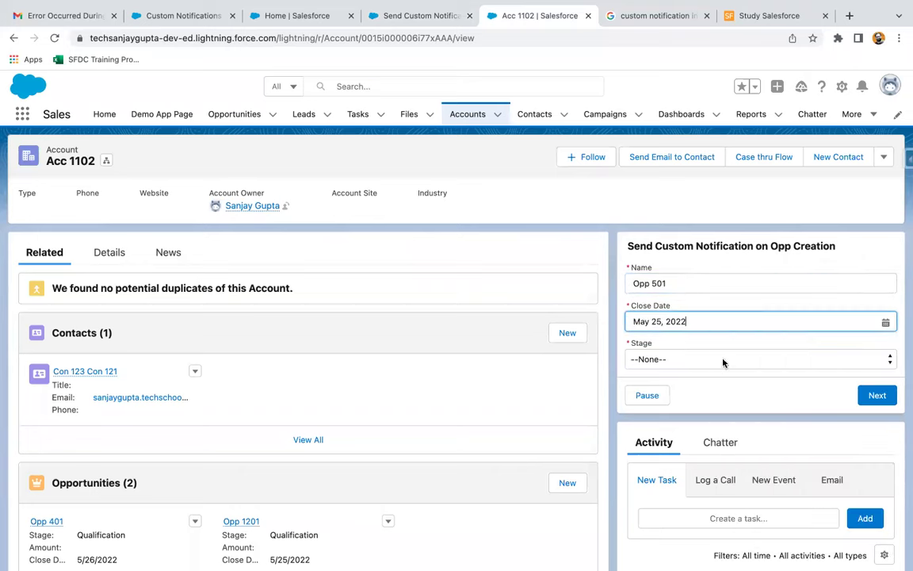
pyautogui.click(723, 363)
pyautogui.click(713, 379)
pyautogui.click(877, 395)
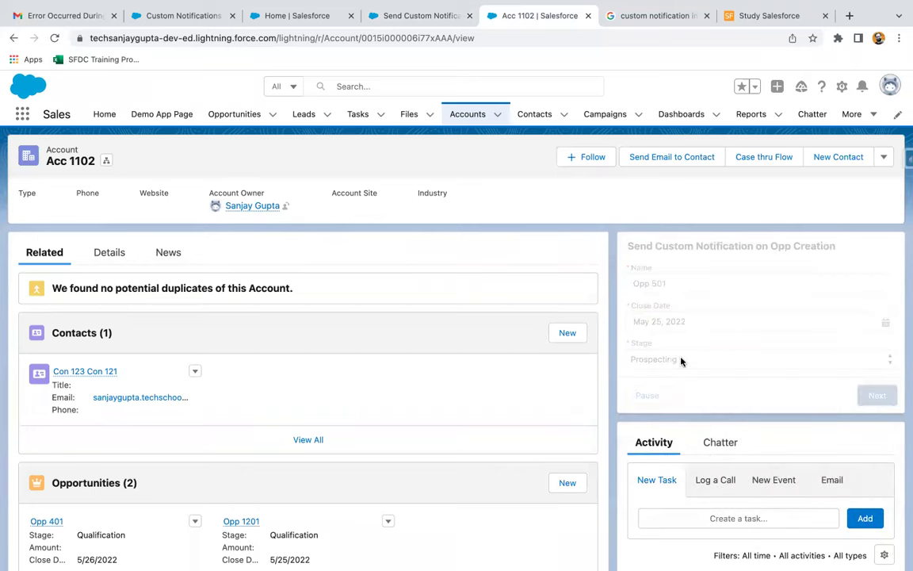
# Step: Switch to the Gmail inbox and read the error message and flow version in the newest flow error email
pyautogui.click(60, 16)
pyautogui.click(80, 171)
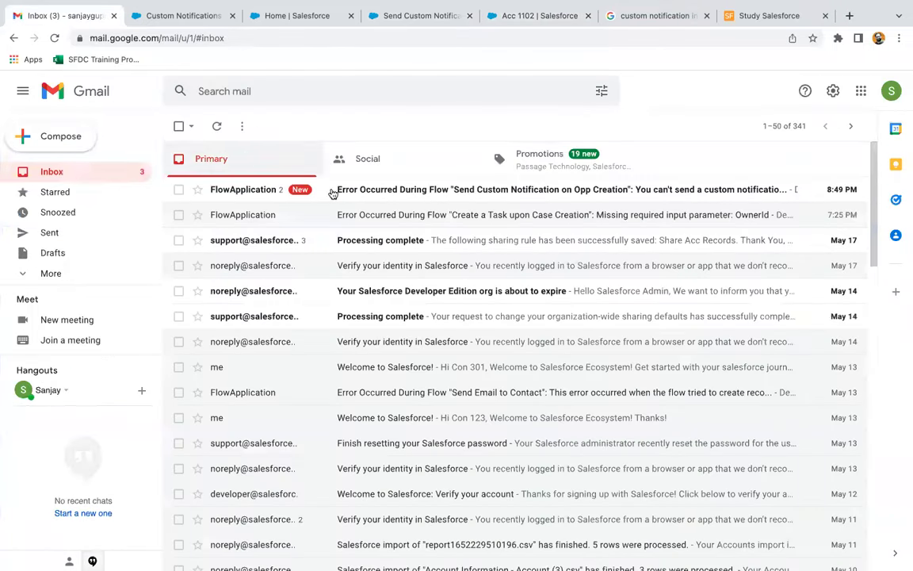
pyautogui.click(332, 192)
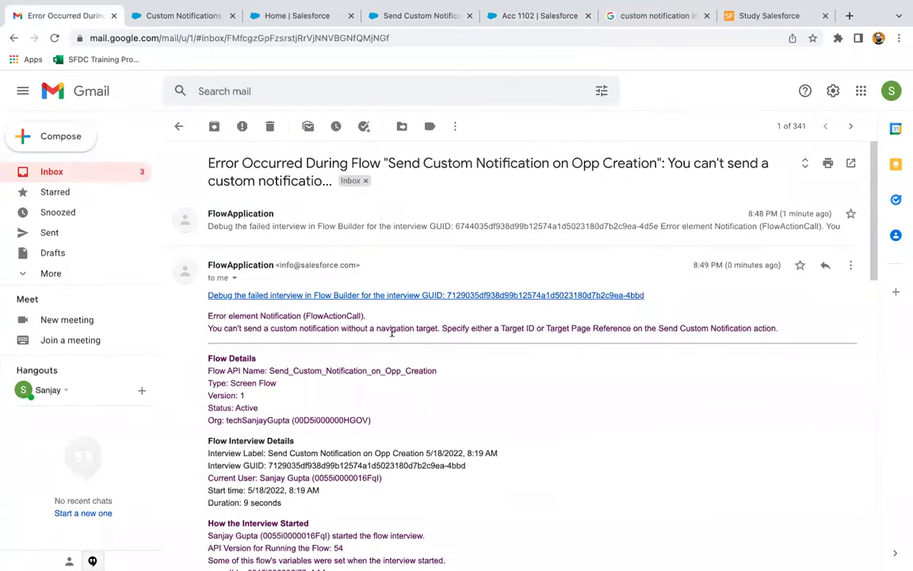
pyautogui.scroll(-1, 393, 329)
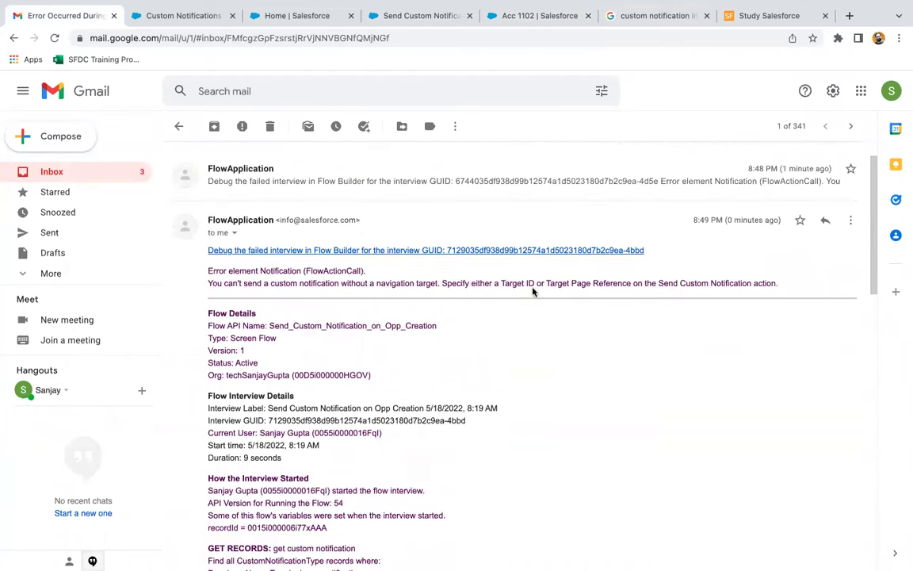
# Step: Open the "Flow Core Action: Send Custom Notification" help article from the Google results and read its Recipient IDs, Target ID and Target Page Reference descriptions
pyautogui.click(628, 18)
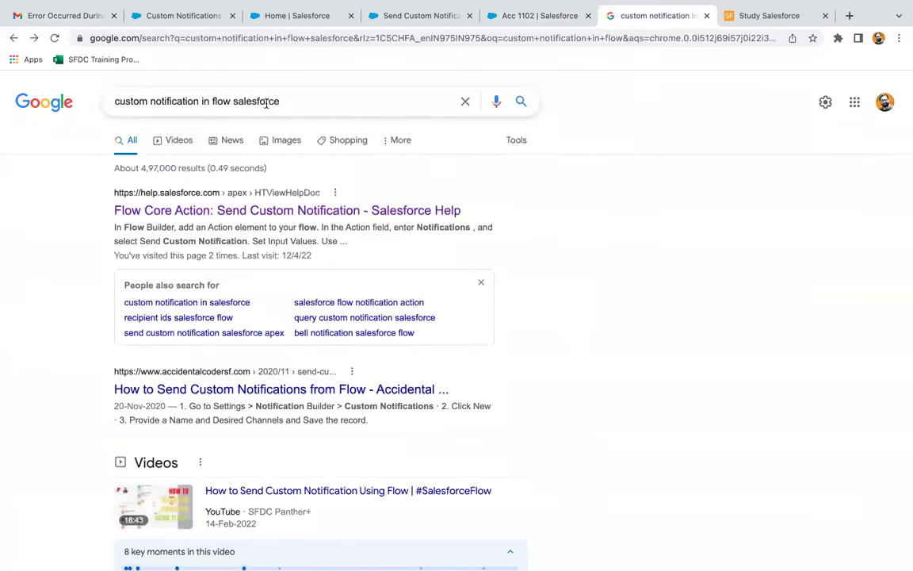
pyautogui.click(200, 212)
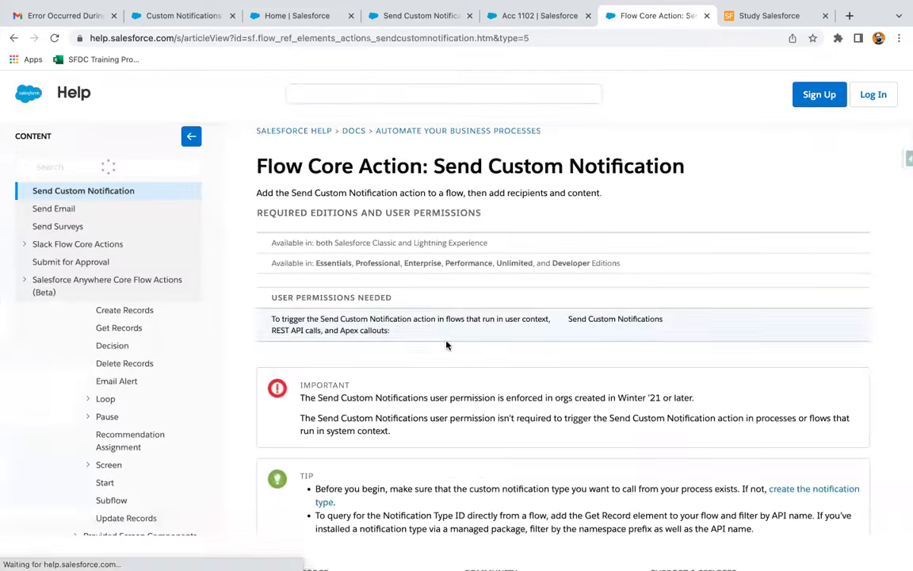
pyautogui.scroll(-6, 446, 345)
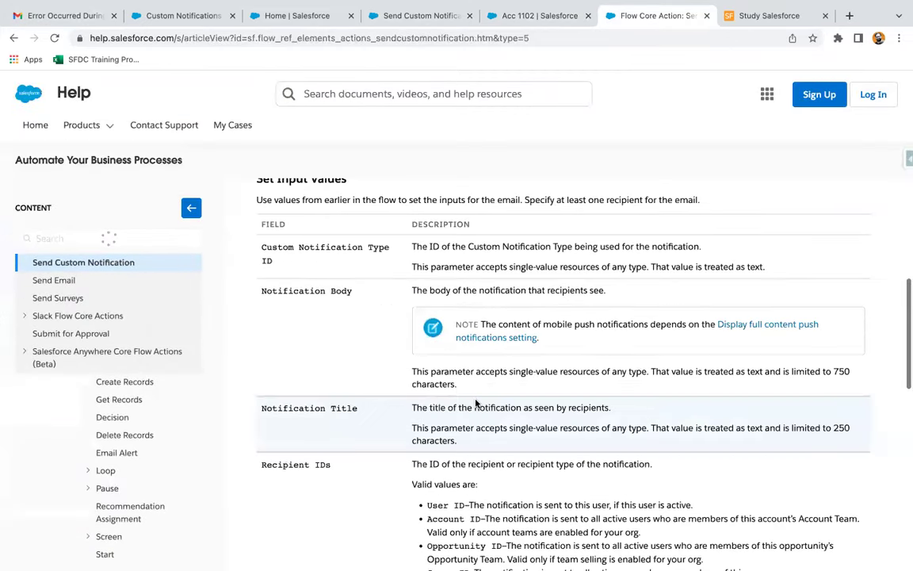
pyautogui.scroll(-4, 460, 380)
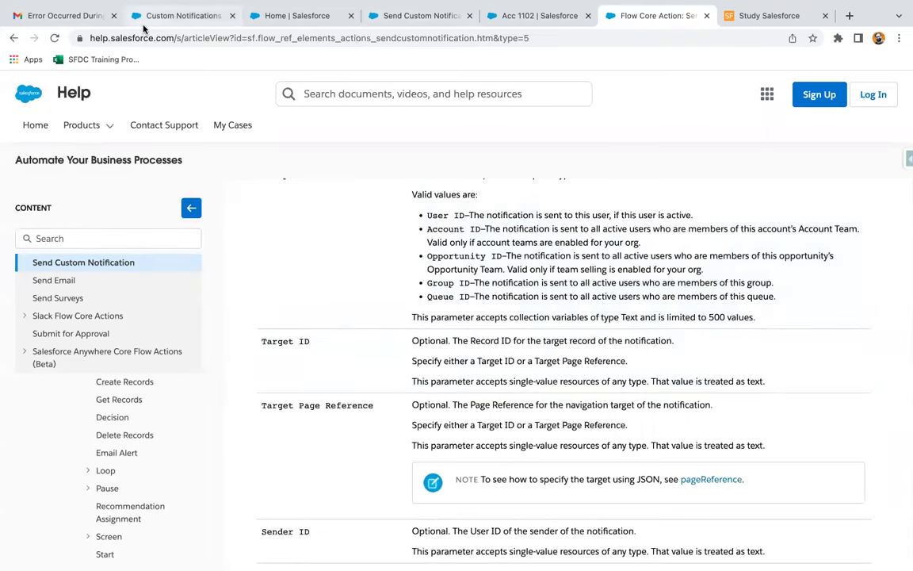
# Step: Return to the flow error email in Gmail and examine the Send Custom Notification inputs and error details near its end
pyautogui.click(77, 18)
pyautogui.scroll(-10, 331, 393)
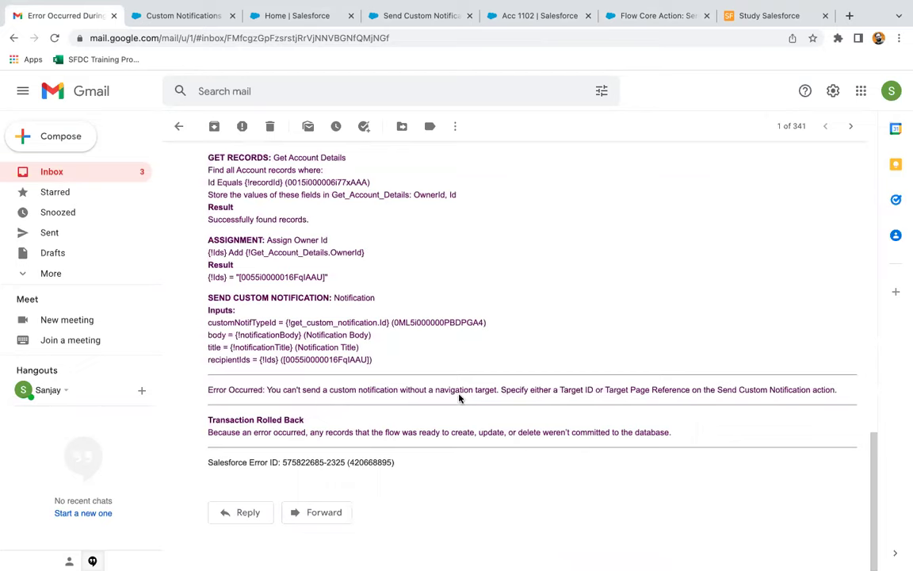
pyautogui.scroll(1, 450, 341)
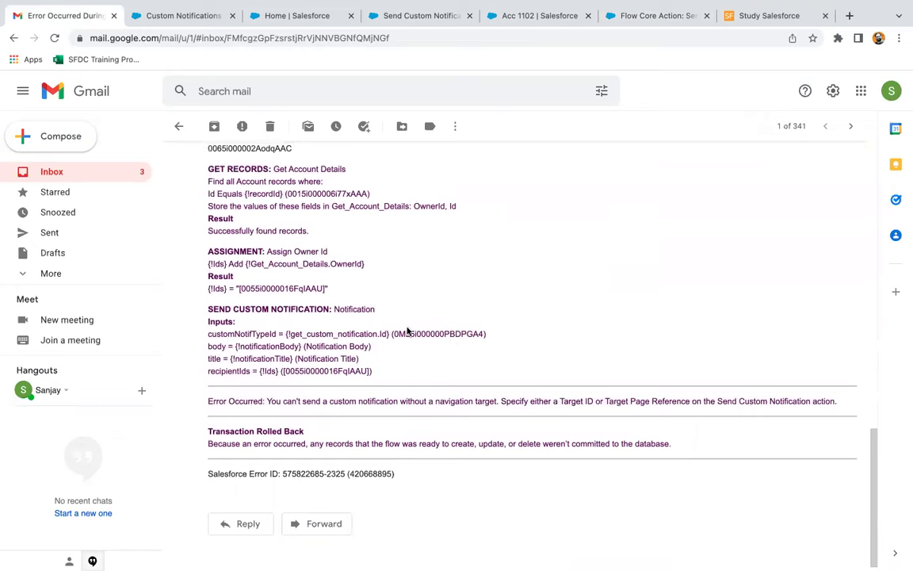
# Step: Check the input values of the flow's Notification action against the Target ID guidance in the help article
pyautogui.click(474, 15)
pyautogui.doubleClick(373, 404)
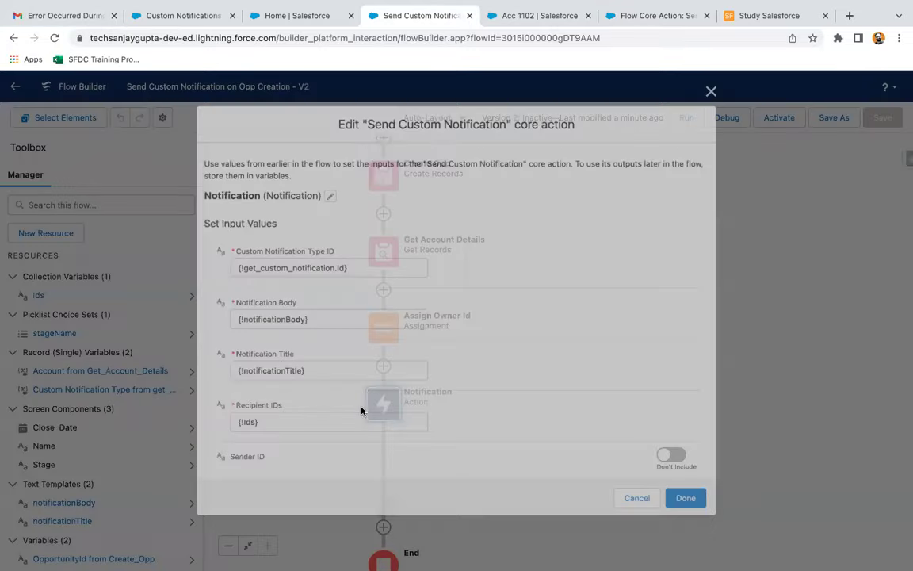
pyautogui.scroll(-3, 322, 395)
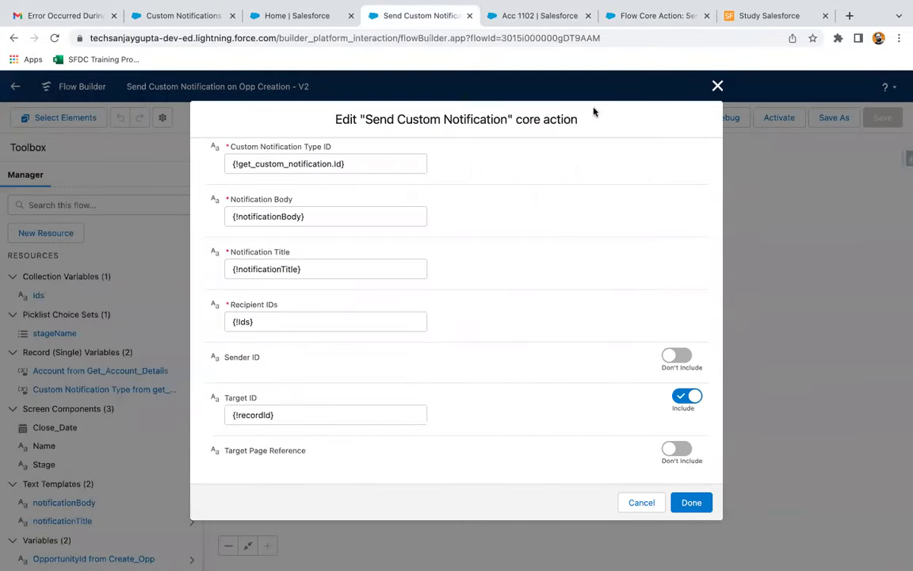
pyautogui.click(640, 16)
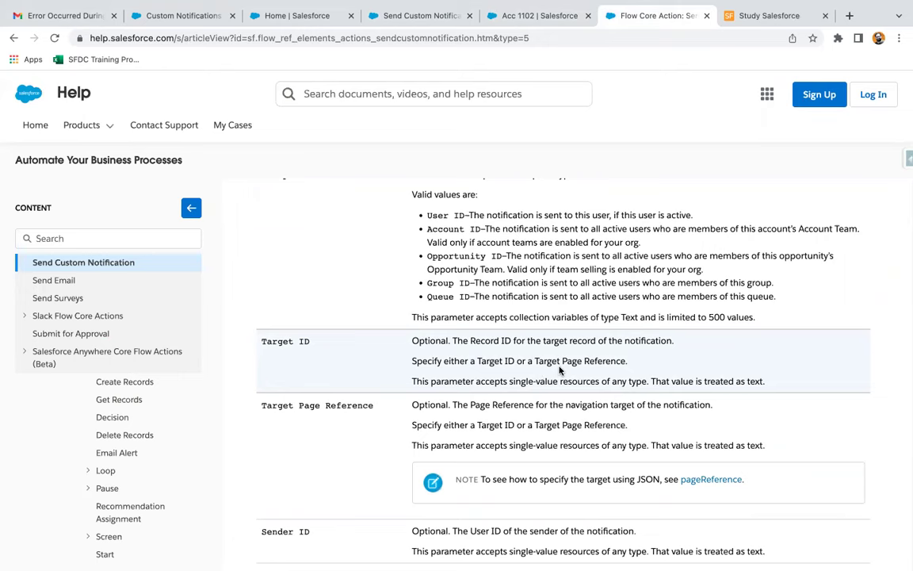
pyautogui.scroll(1, 561, 370)
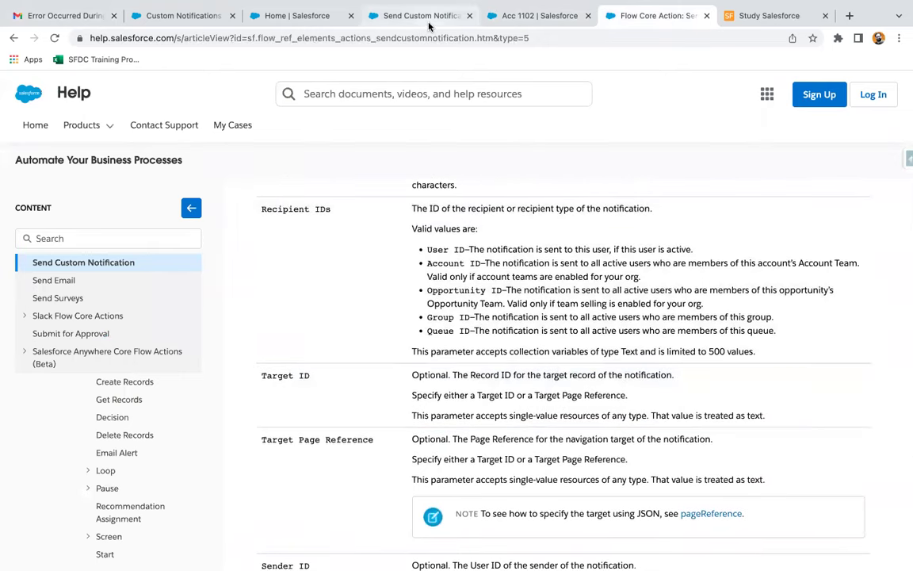
# Step: Return to the flow, close the Notification action's settings and activate version 2 of the flow
pyautogui.click(418, 15)
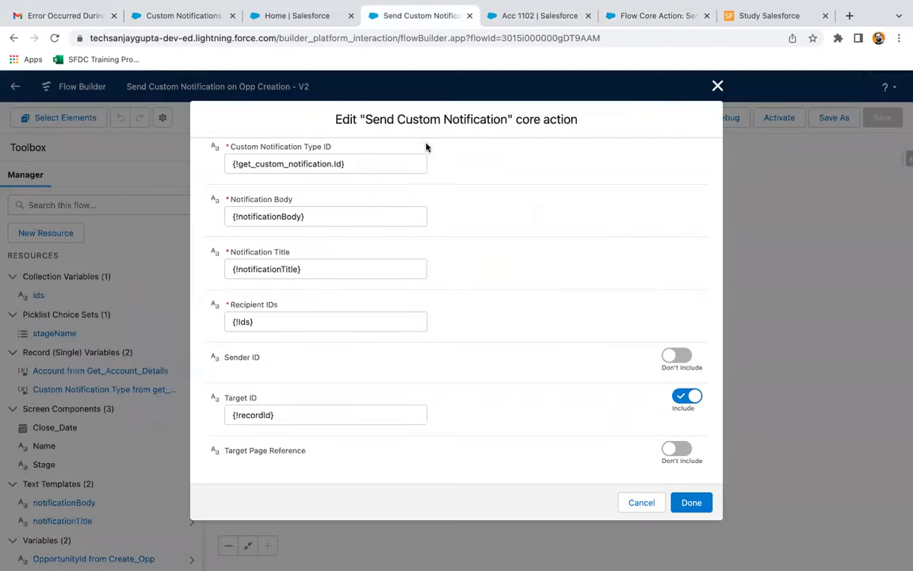
pyautogui.press('Escape')
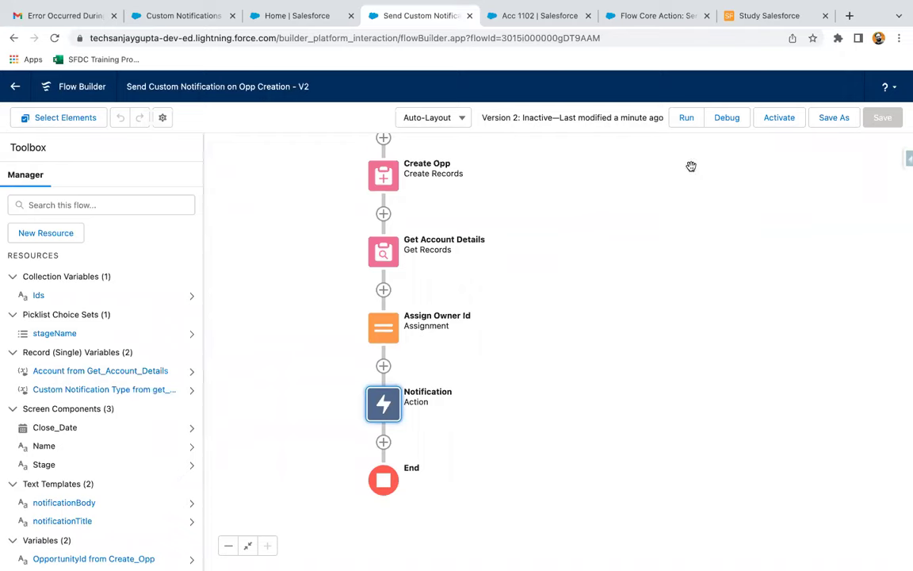
pyautogui.click(779, 119)
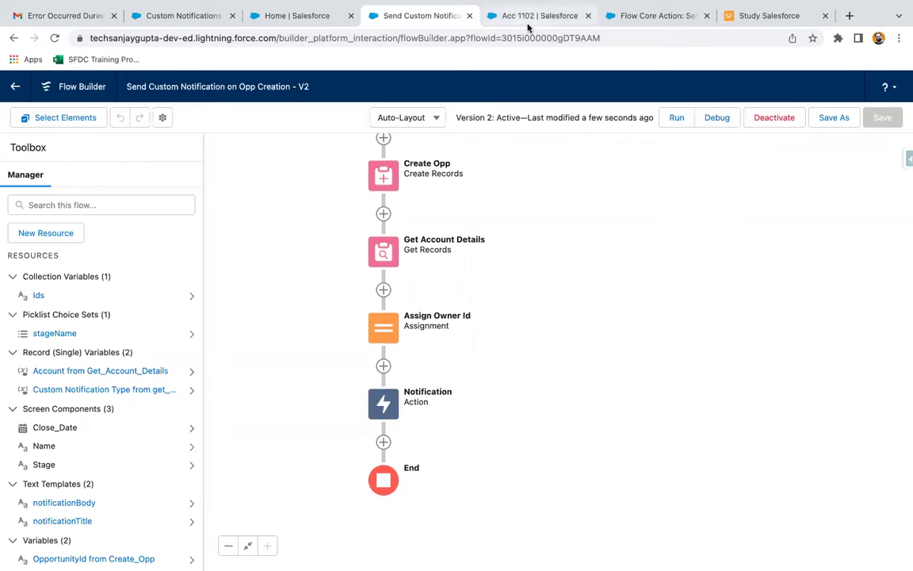
# Step: Reload the Acc 1102 account page and submit its flow form with name Opp 501, close date May 25, 2022 and stage Prospecting
pyautogui.click(539, 24)
pyautogui.click(53, 38)
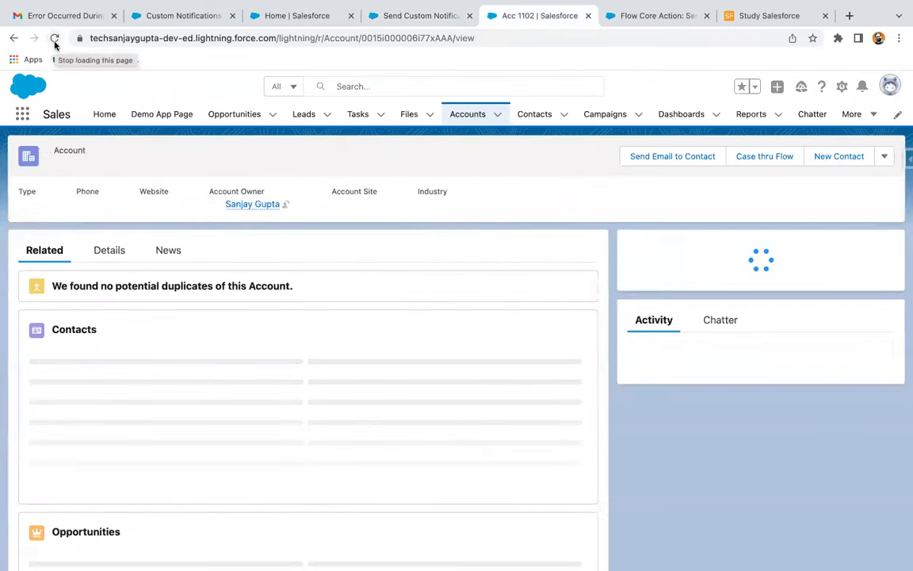
pyautogui.click(664, 289)
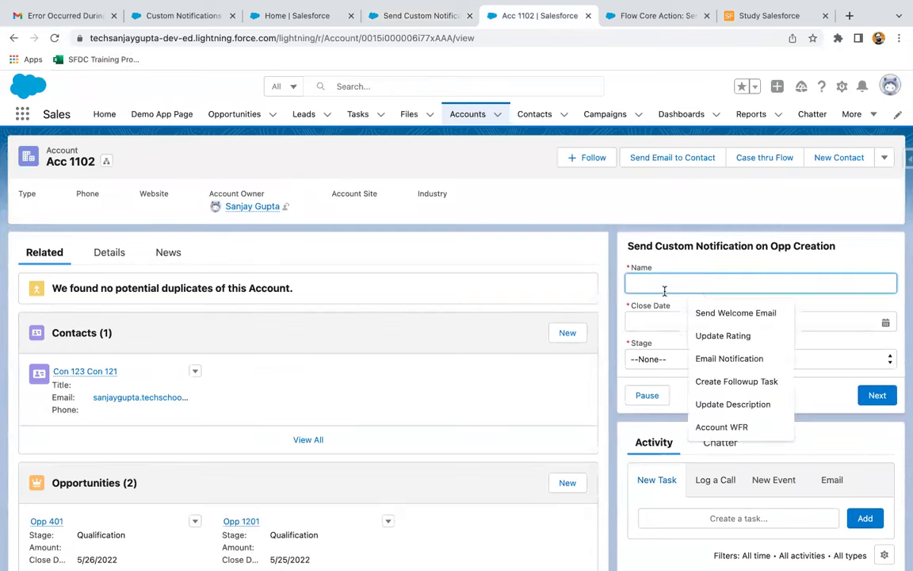
pyautogui.write('Opp 501')
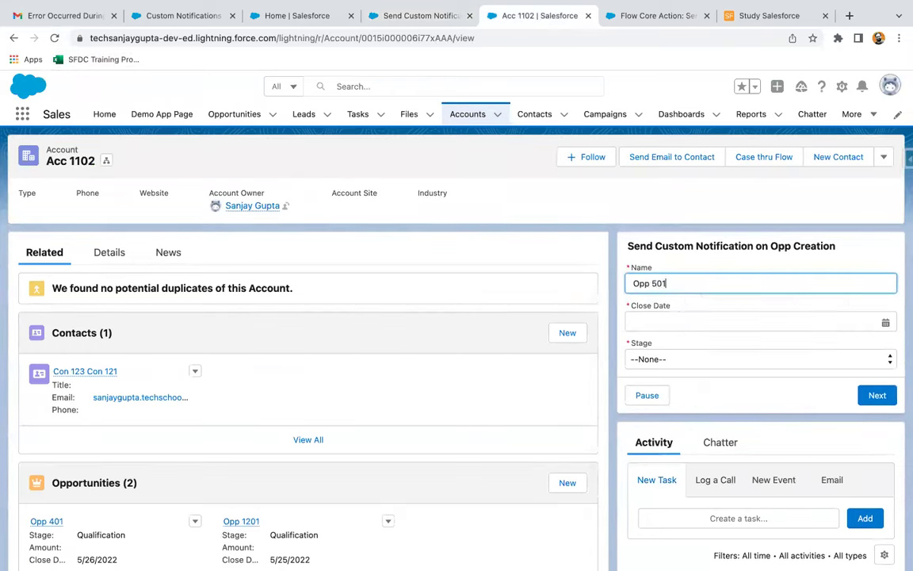
pyautogui.click(691, 322)
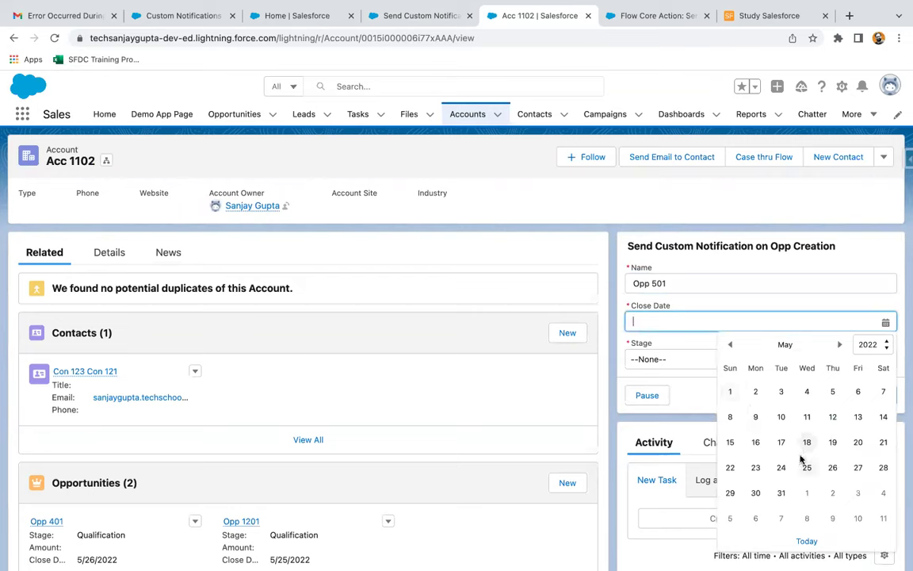
pyautogui.click(810, 472)
pyautogui.click(682, 358)
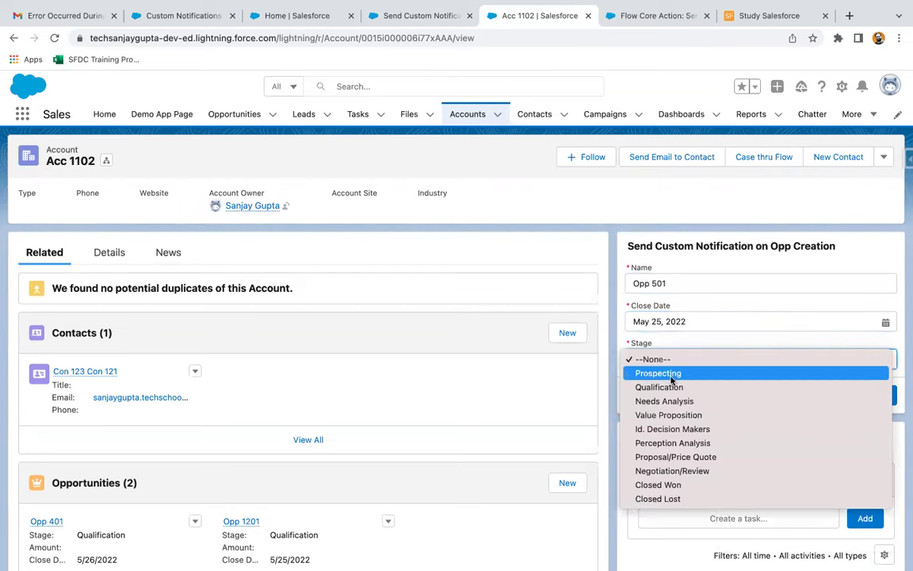
pyautogui.click(673, 374)
pyautogui.click(877, 395)
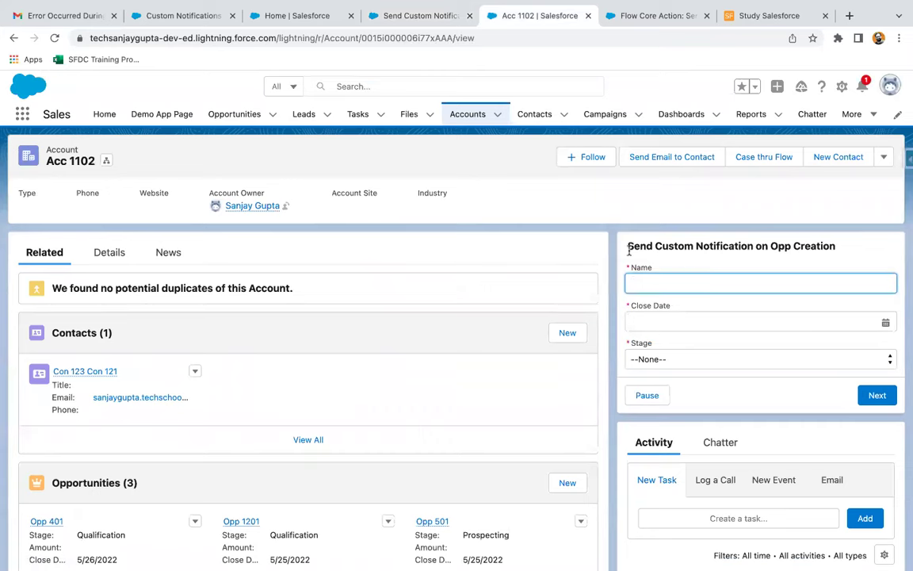
# Step: Check the account's Opportunities list and owner, and open the notifications to read the custom notification sent by the flow
pyautogui.scroll(-2, 322, 367)
pyautogui.moveTo(241, 381)
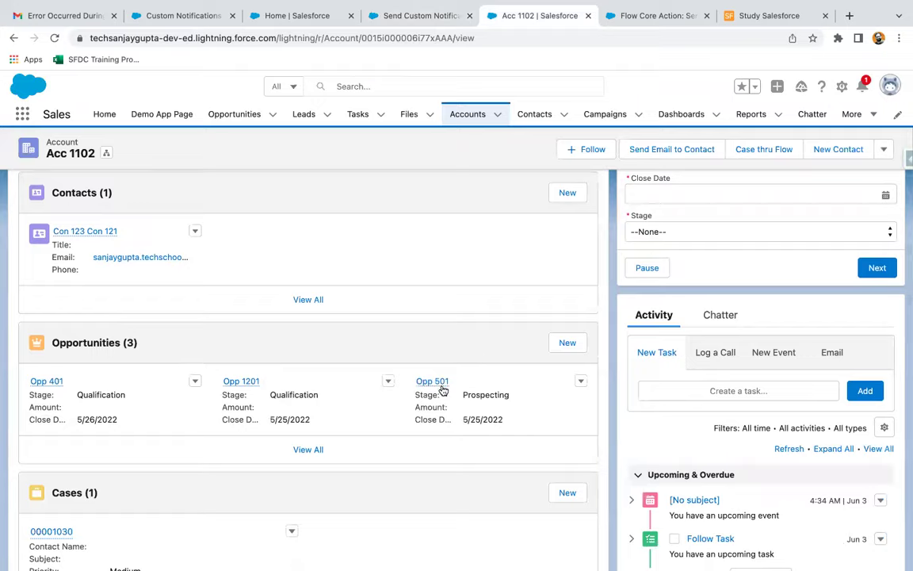
pyautogui.scroll(1, 579, 368)
pyautogui.scroll(1, 580, 368)
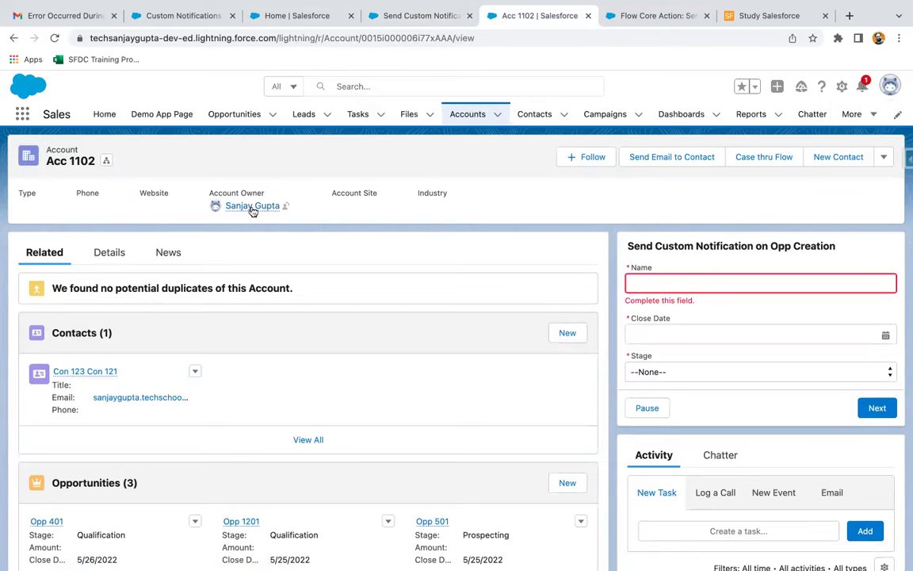
pyautogui.moveTo(255, 212)
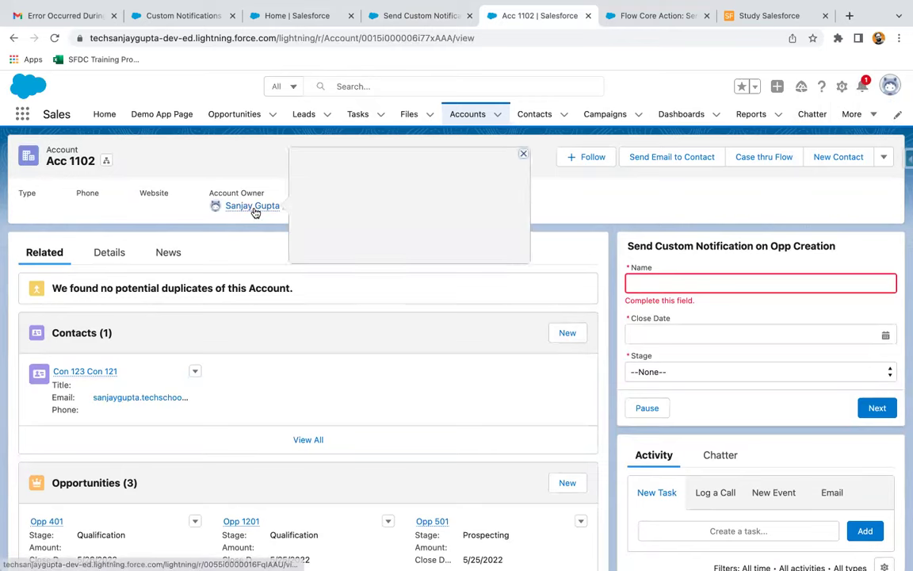
pyautogui.click(864, 87)
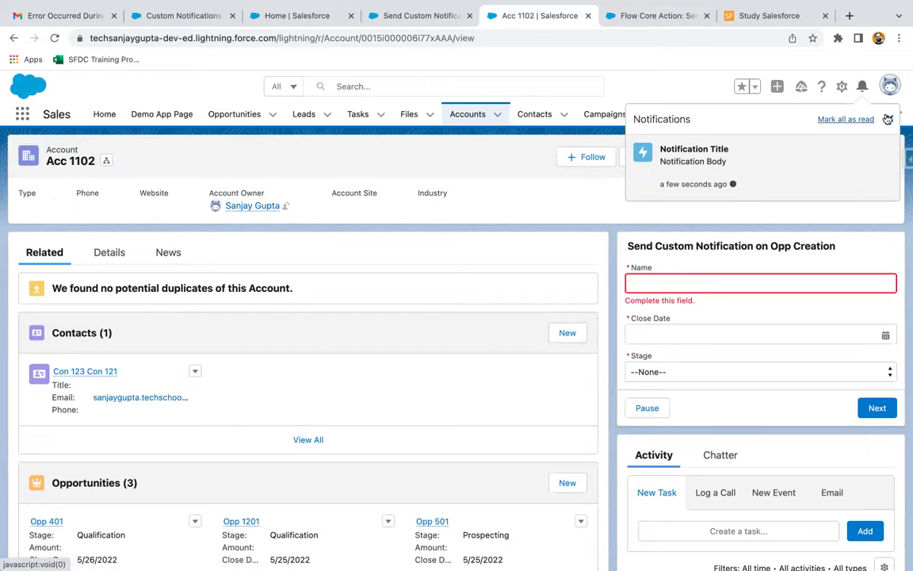
pyautogui.click(800, 108)
# Step: Return to the Send Custom Notification on Opp Creation flow and review its elements from the Opp Info screen onward
pyautogui.click(383, 18)
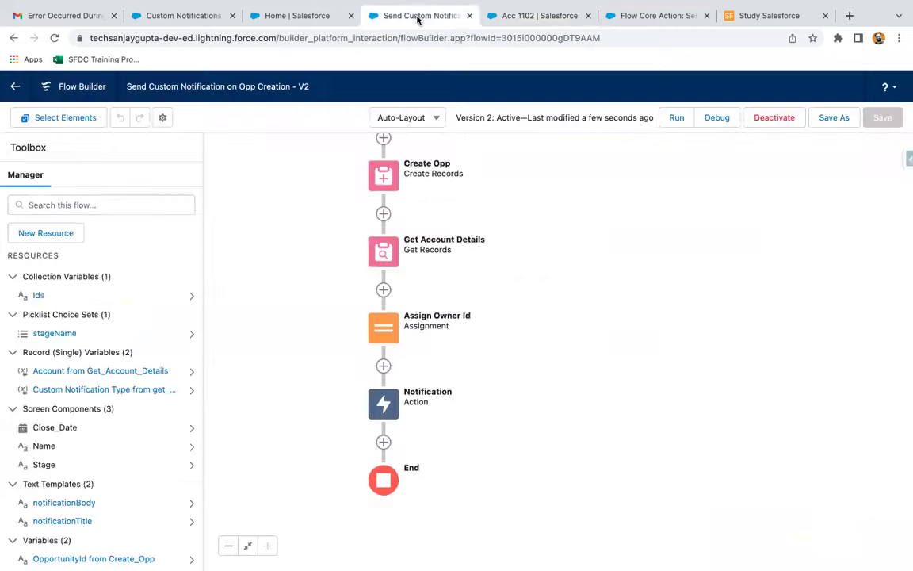
pyautogui.moveTo(537, 306); pyautogui.dragTo(527, 404)
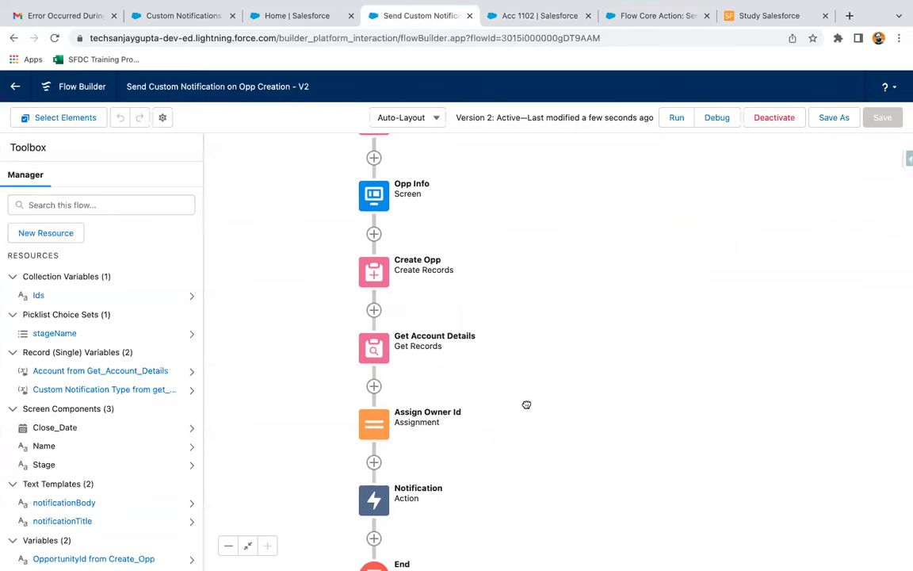